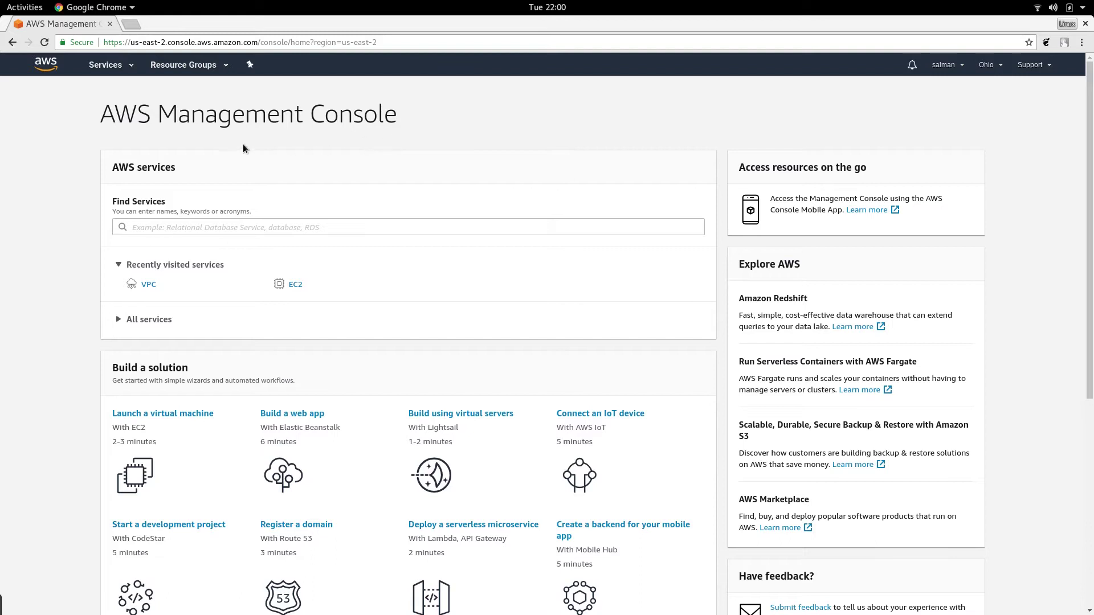
- Find the VPC service and open the list of existing VPCs, leaving the default VPC unselected
left_click_drag(101, 116, 426, 133)
left_click(408, 159)
left_click(274, 226)
type("vpc")
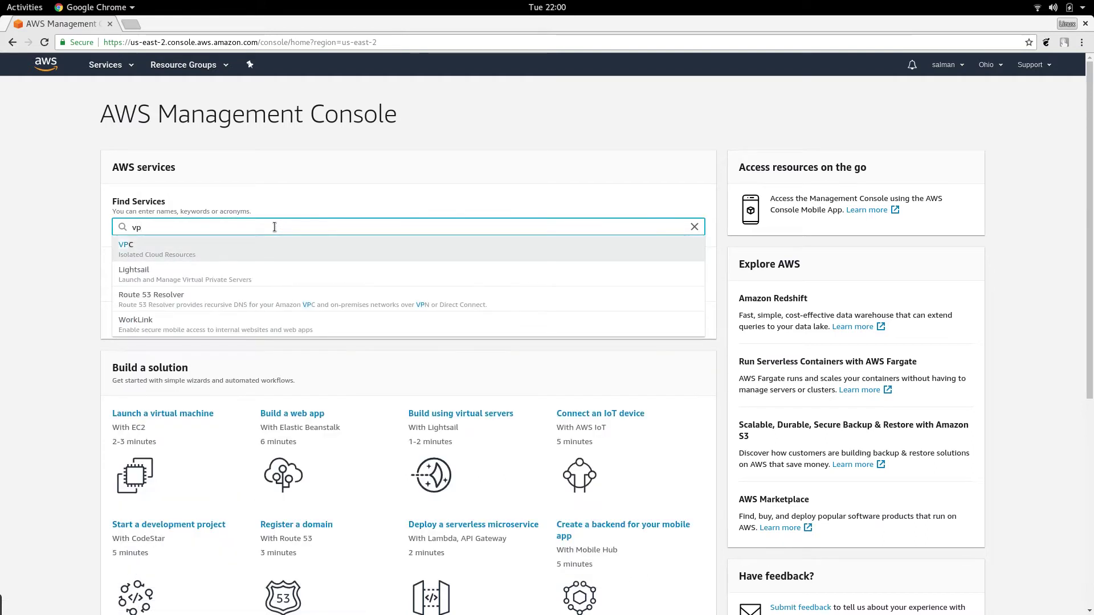
left_click(137, 249)
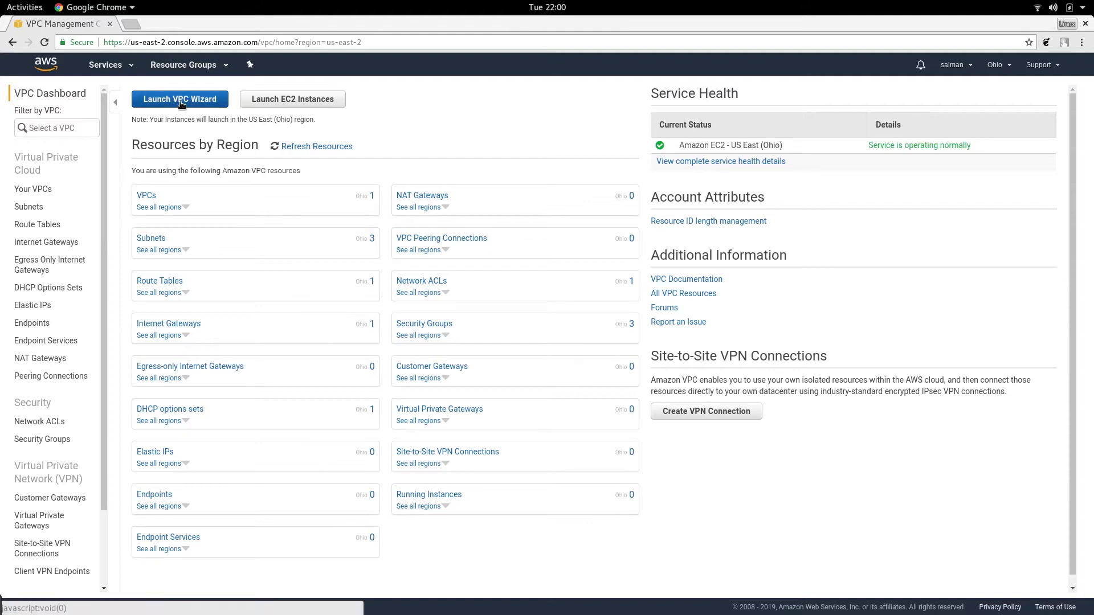
left_click(147, 195)
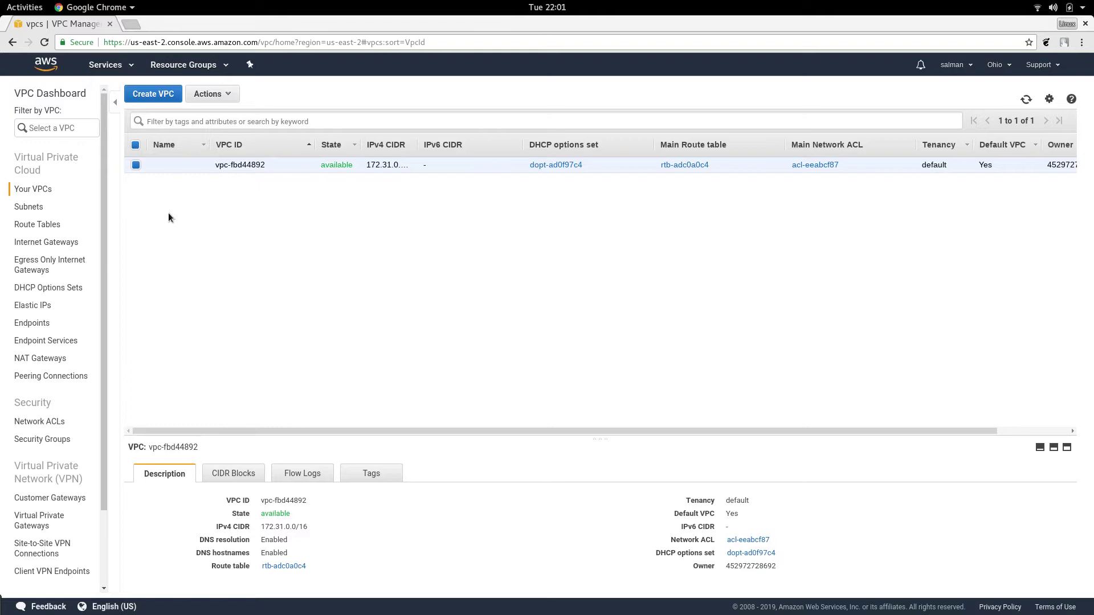
left_click(136, 166)
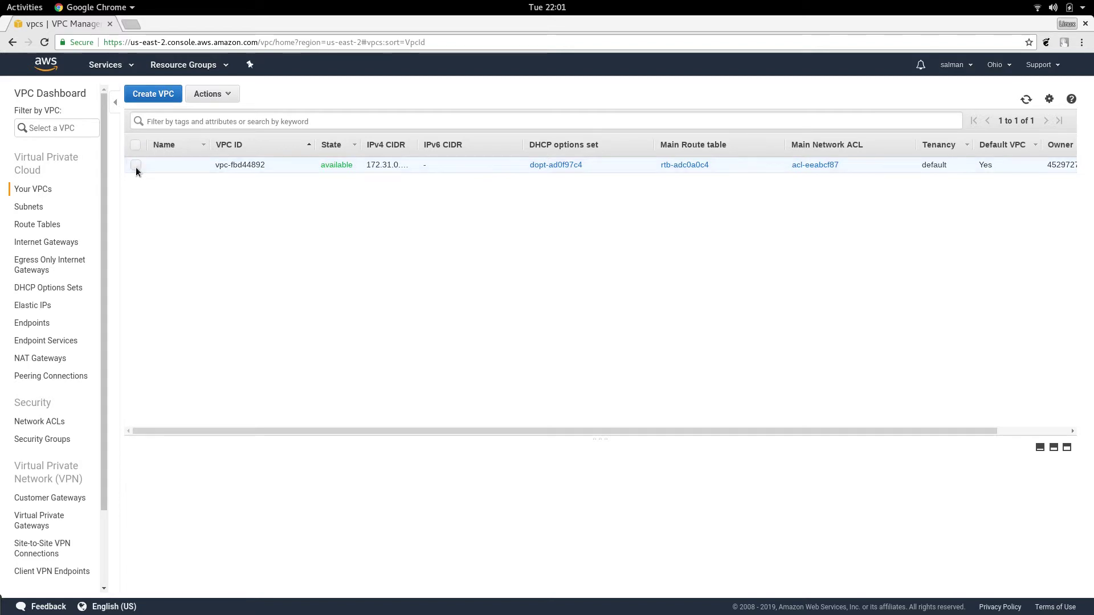
- Create a VPC named ELB-ITPINGS with the IPv4 CIDR block 10.1.0.0/16, no IPv6 block and default tenancy
left_click(160, 96)
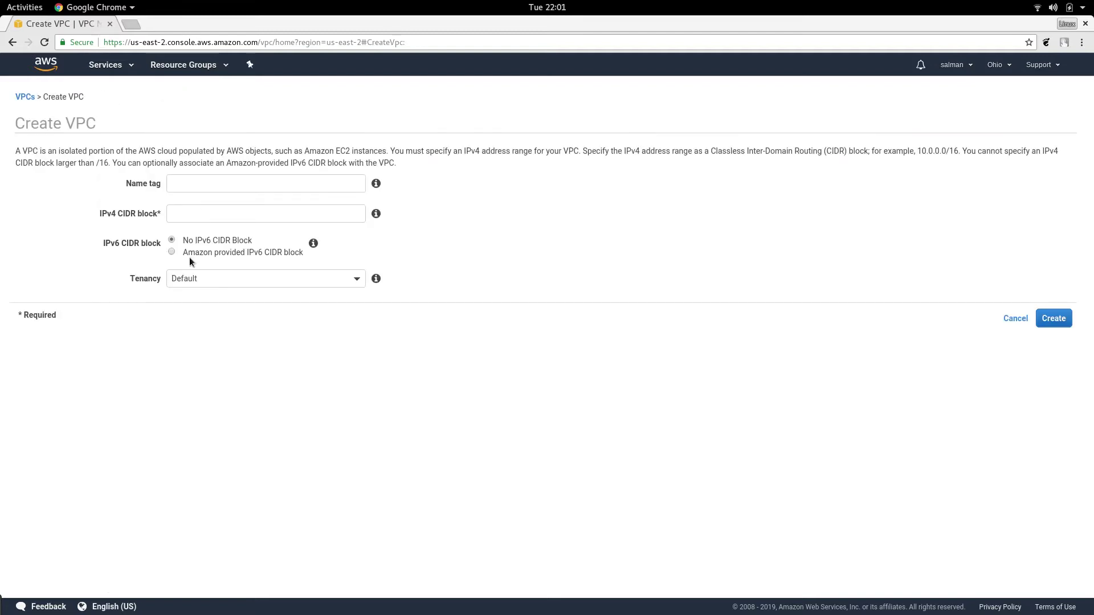
left_click(257, 183)
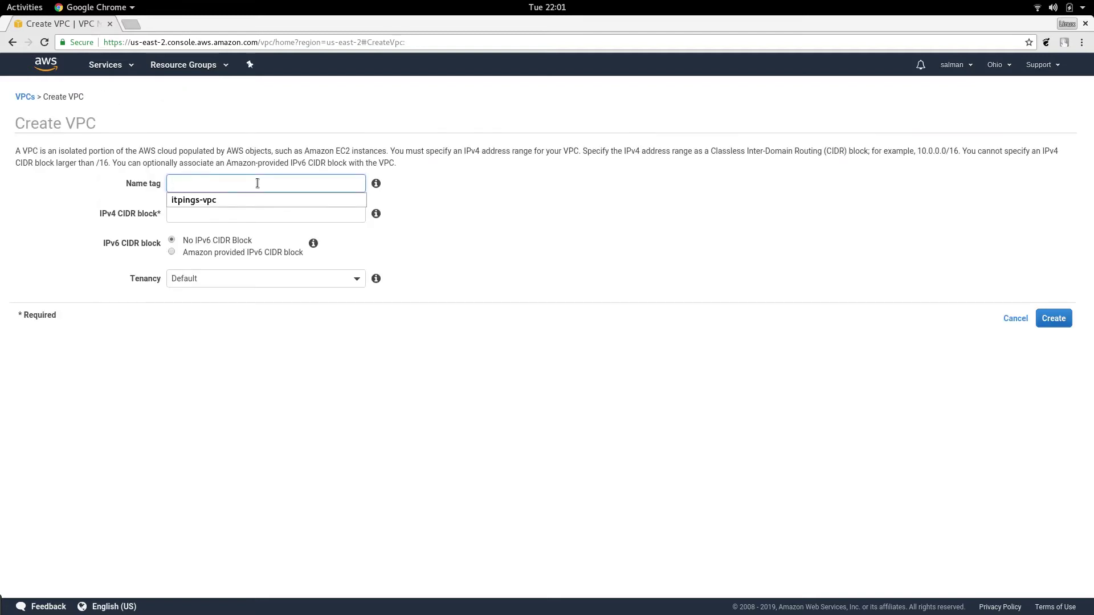
type("ELB-")
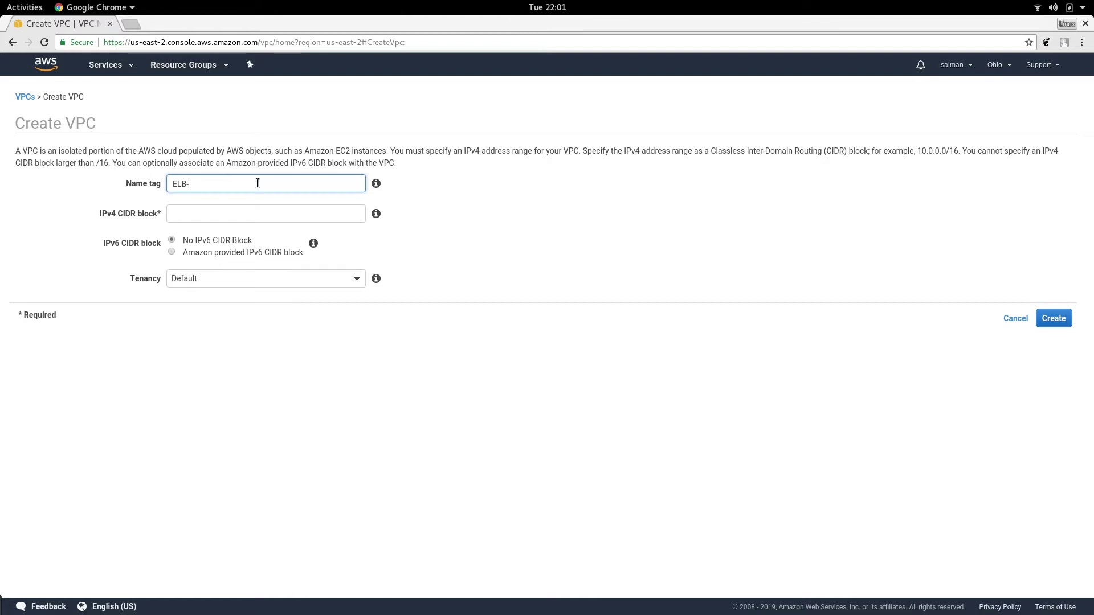
type("ITPINGS")
left_click(257, 214)
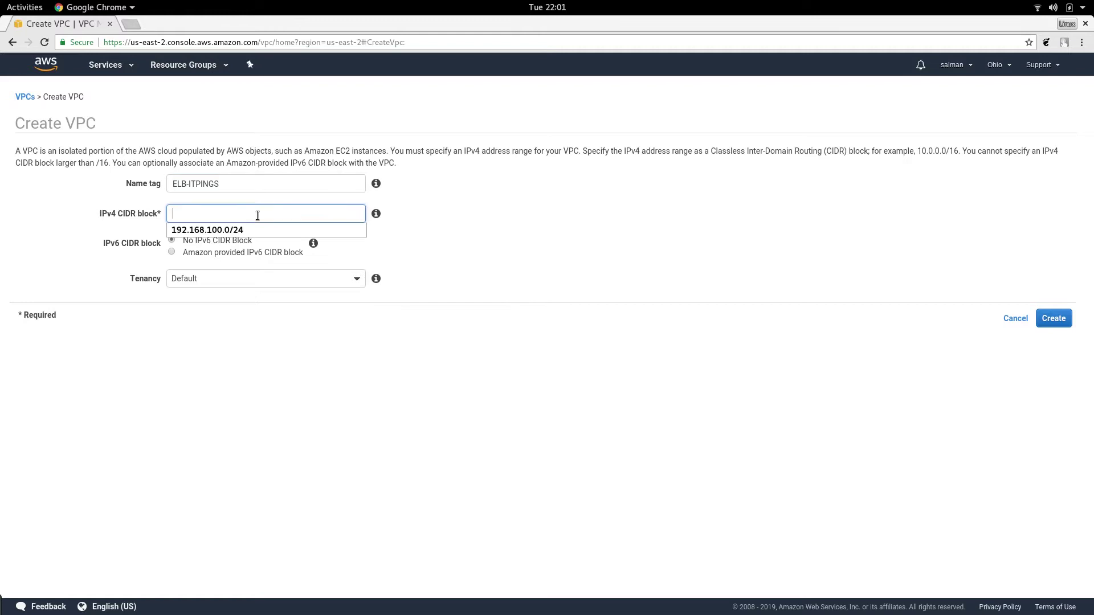
type("10.")
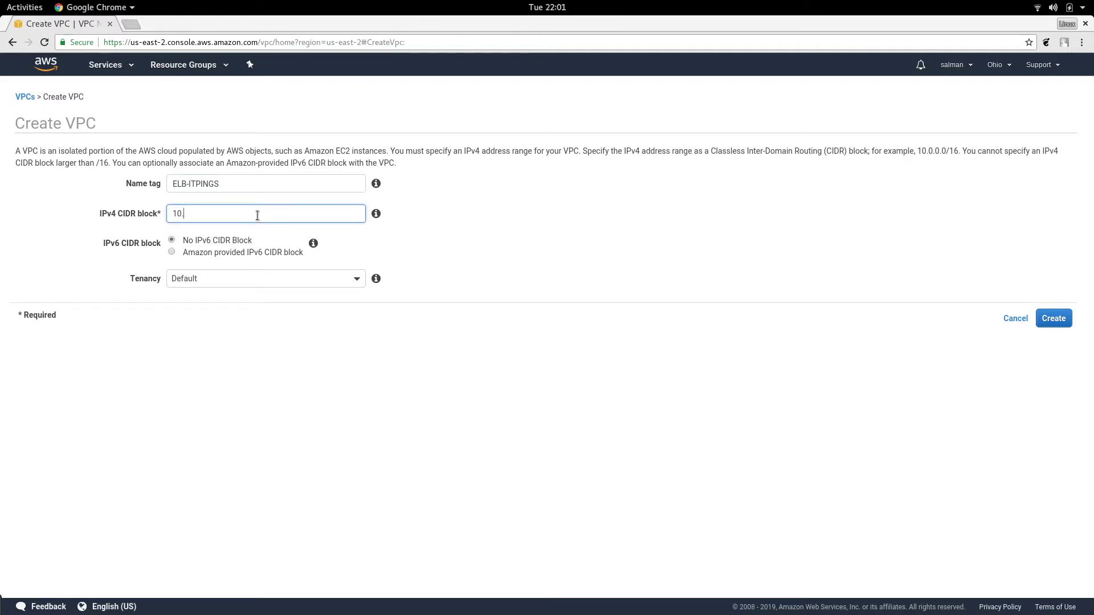
type("1.0.0/16")
left_click(251, 385)
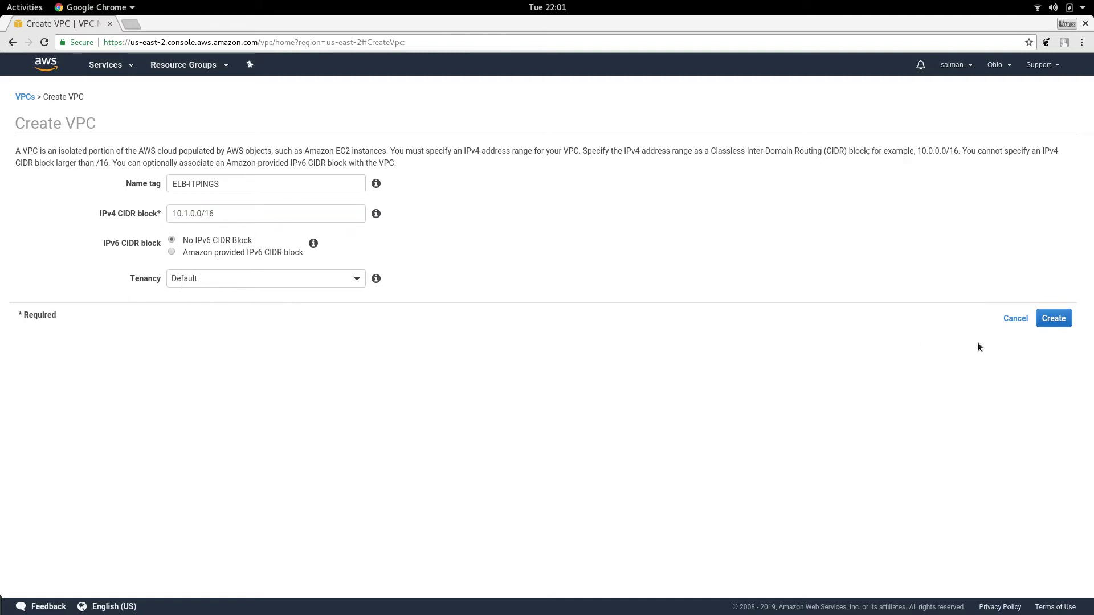
left_click(1054, 319)
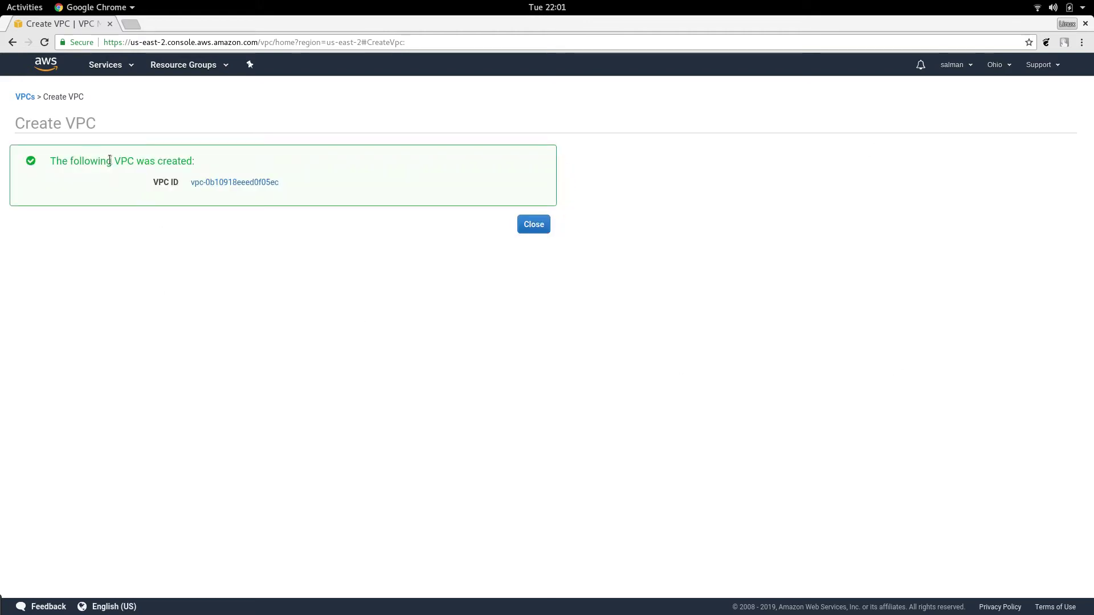
left_click(526, 230)
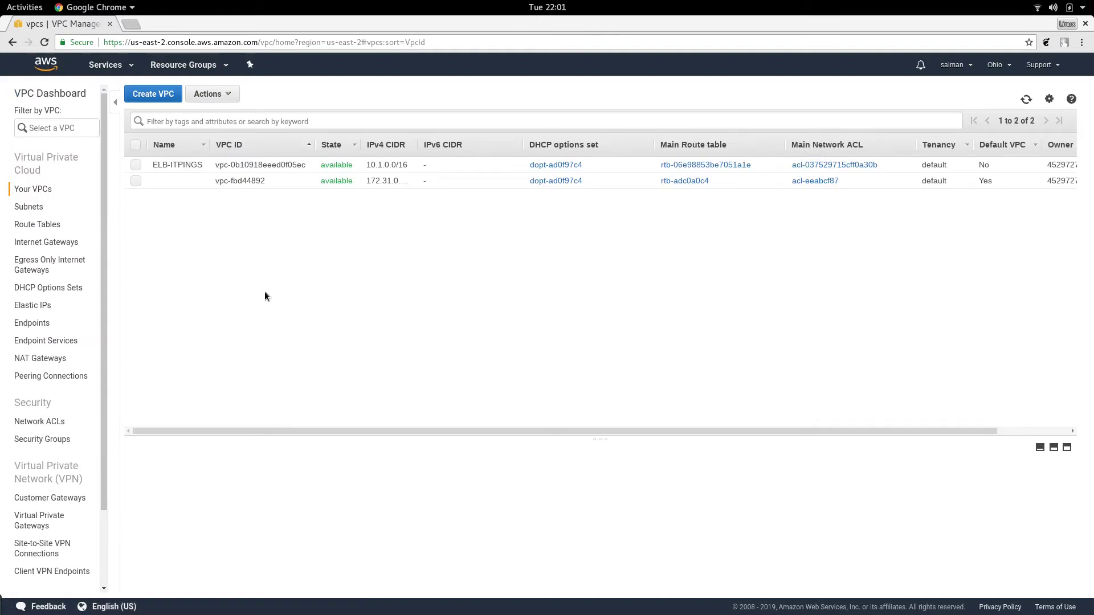
- Start a new subnet with the name tag ELB-Subnet-1 in the ELB-ITPINGS VPC
left_click(32, 209)
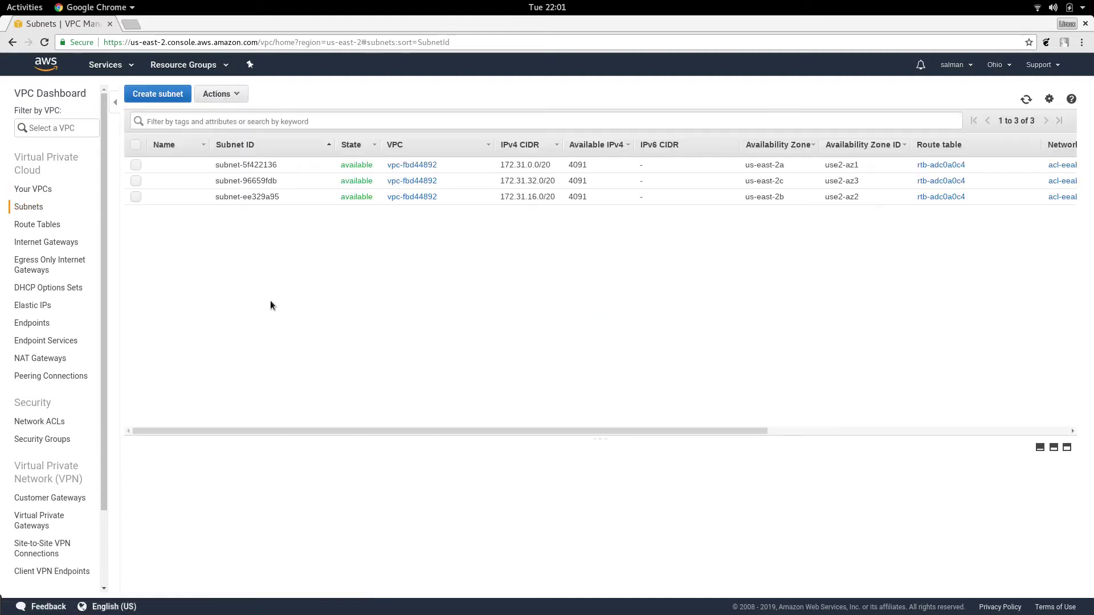
left_click(166, 96)
left_click(285, 173)
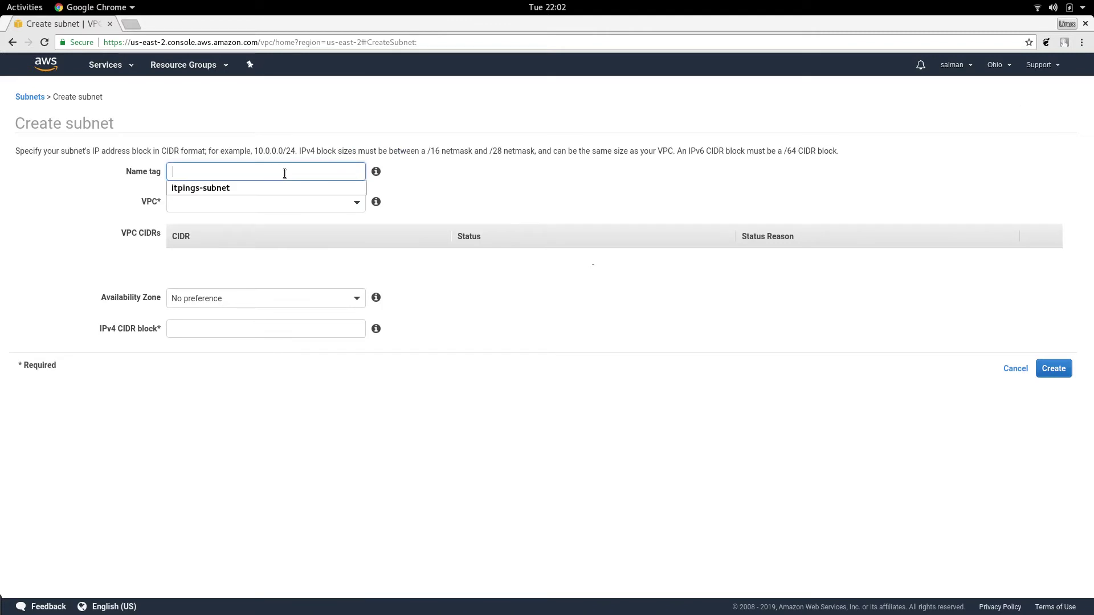
type("ELB-Subnet-1")
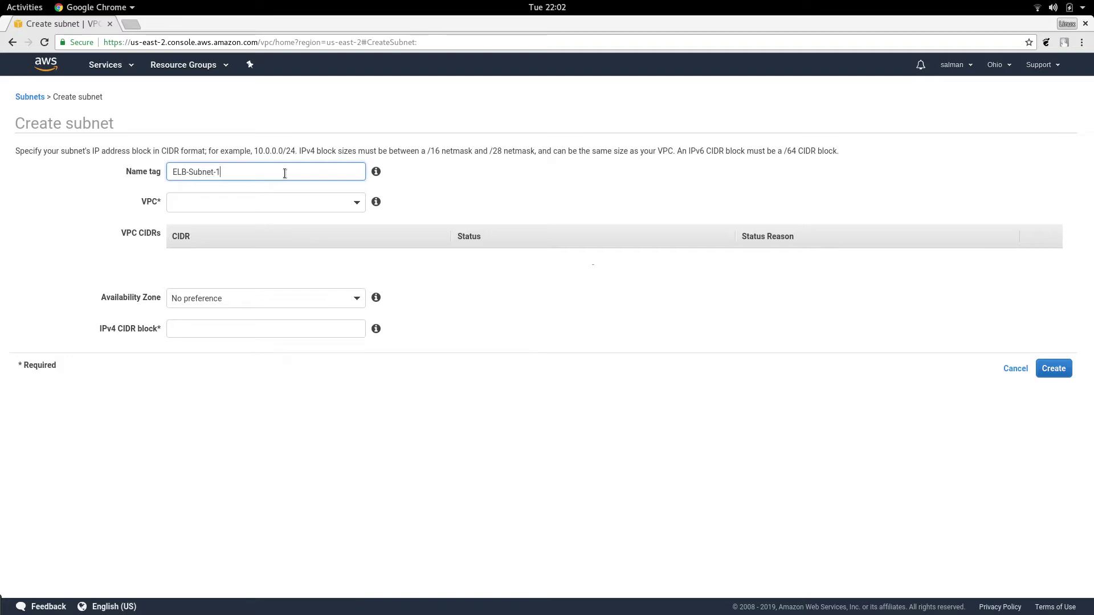
left_click(357, 204)
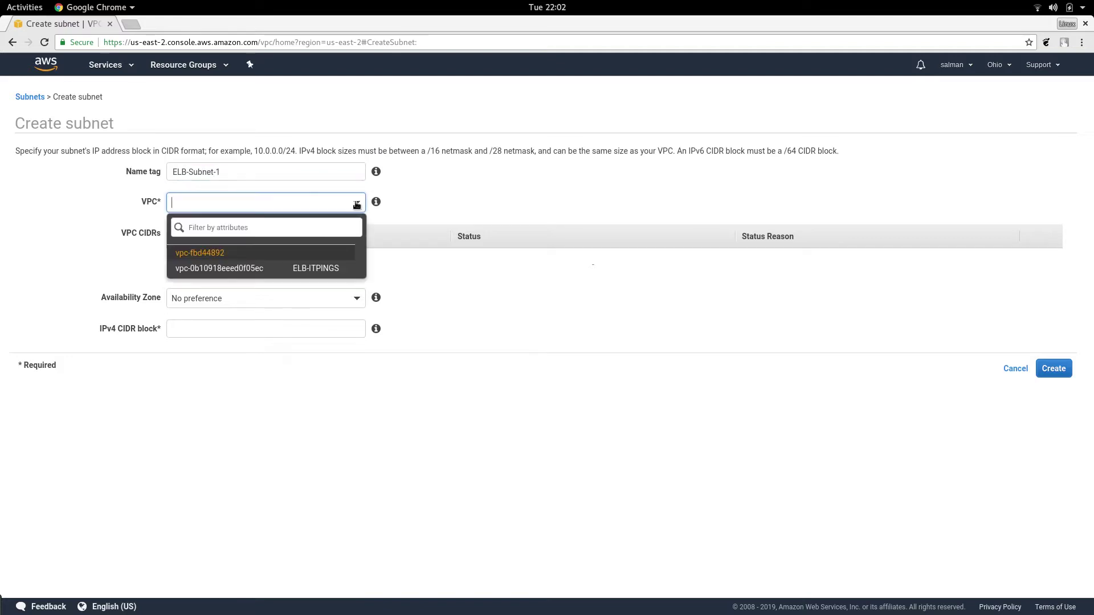
left_click(321, 269)
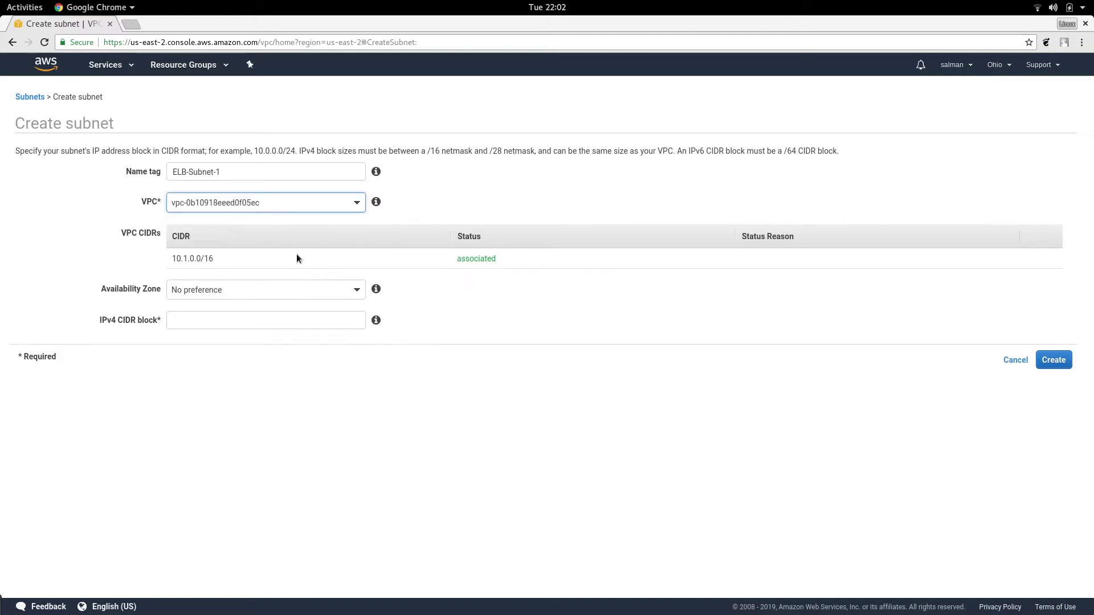
- Set ELB-Subnet-1's availability zone to us-east-2a and its IPv4 CIDR block to 10.1.1.0/24, and create the subnet
left_click(355, 289)
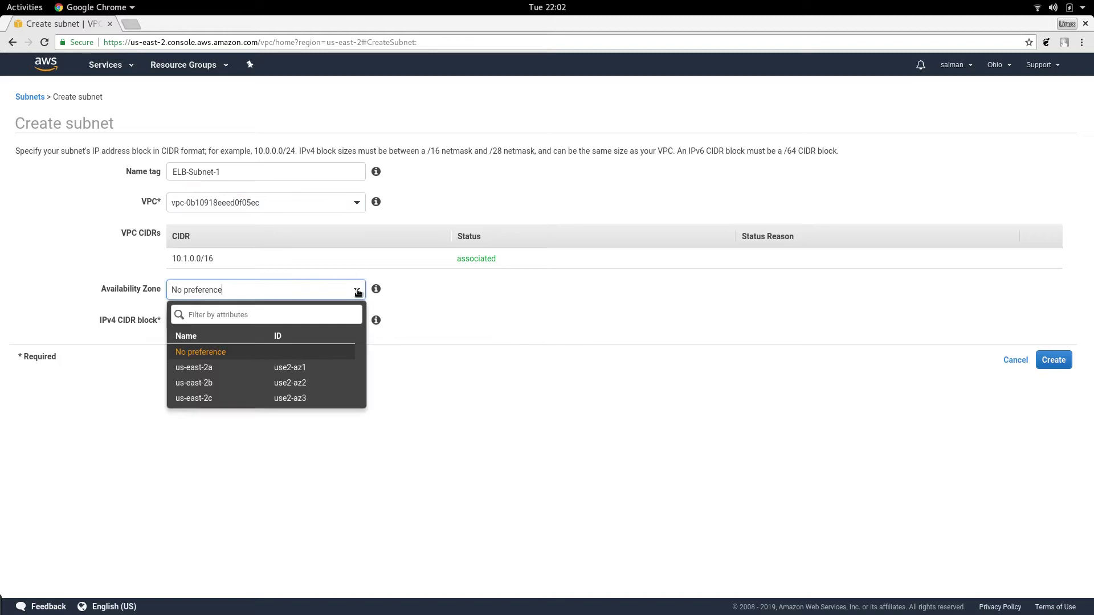
left_click(313, 367)
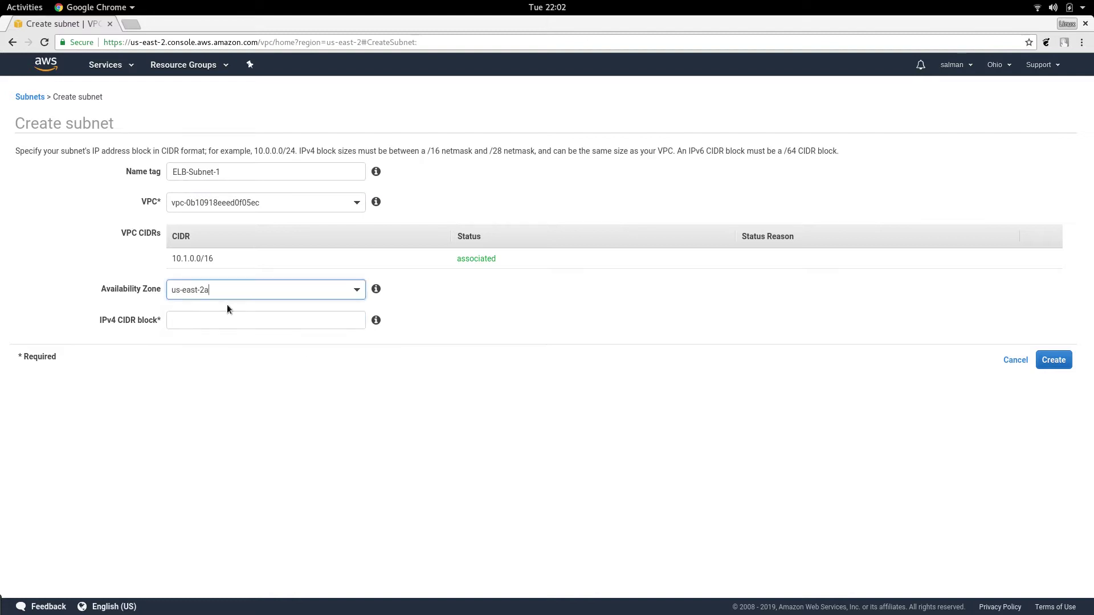
left_click(329, 322)
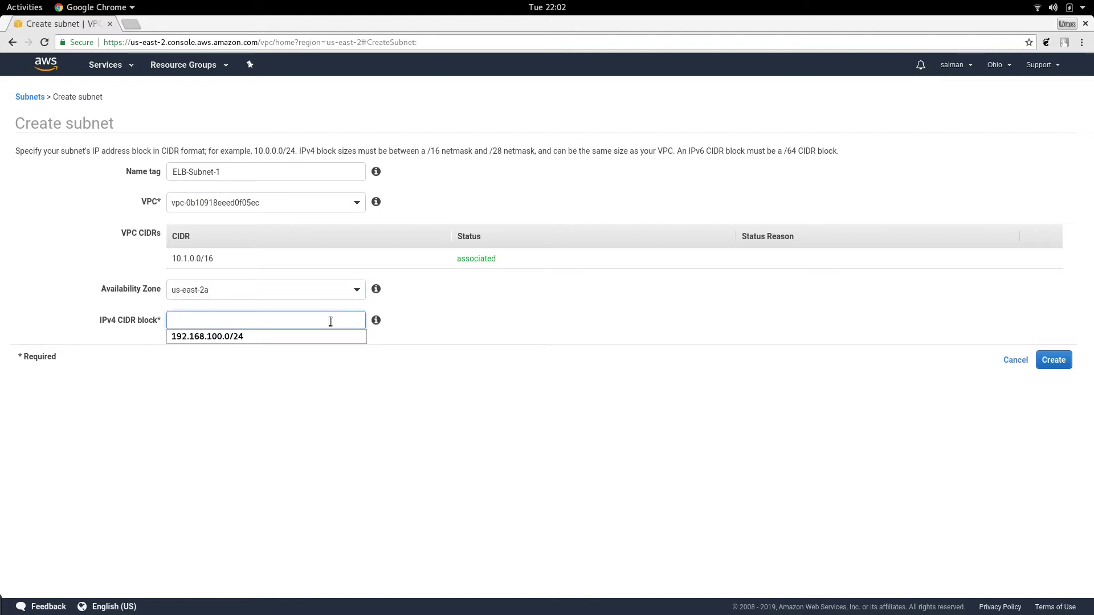
type("10.1.1.0/24")
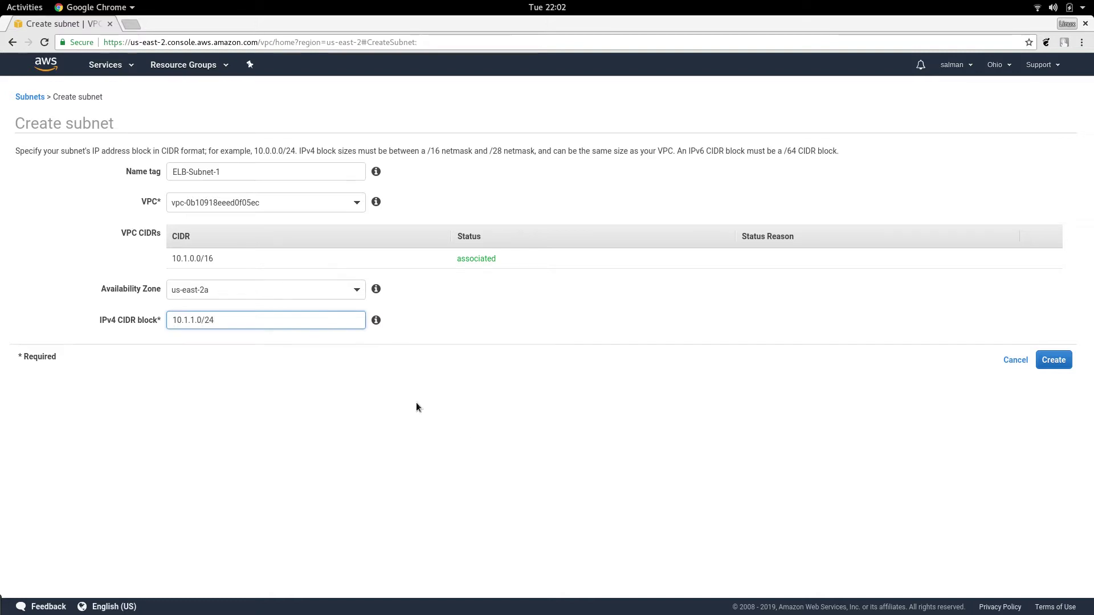
left_click(479, 444)
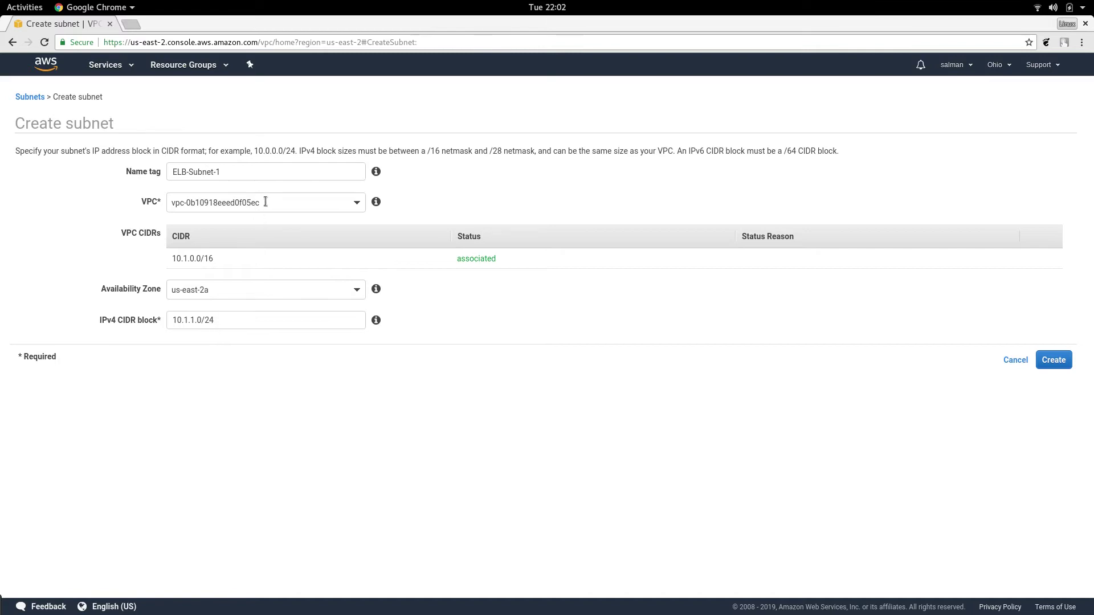
left_click(356, 203)
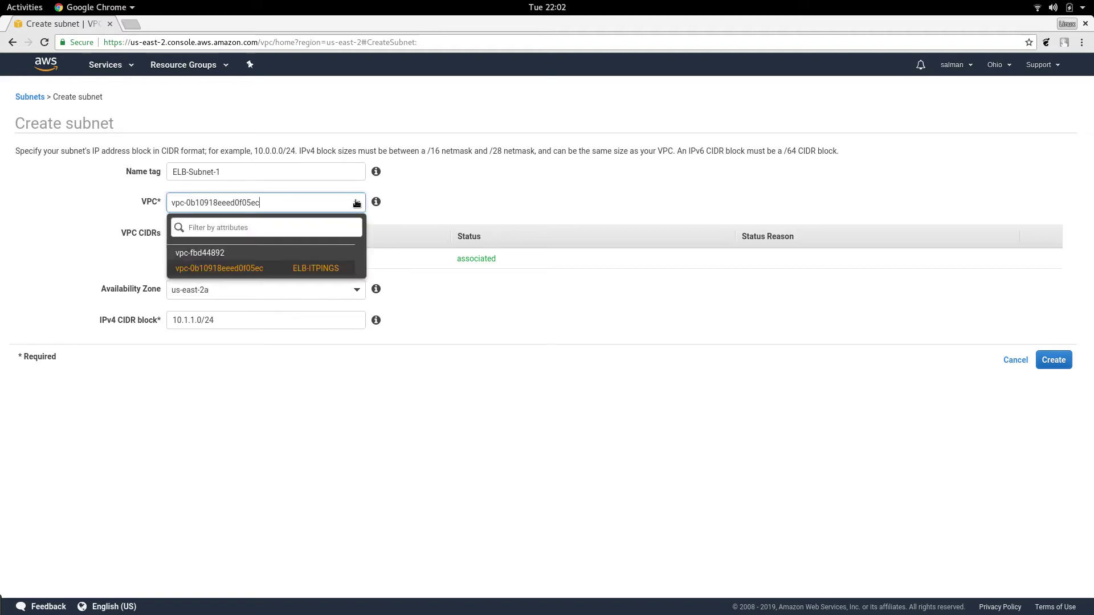
left_click(326, 268)
left_click(1053, 360)
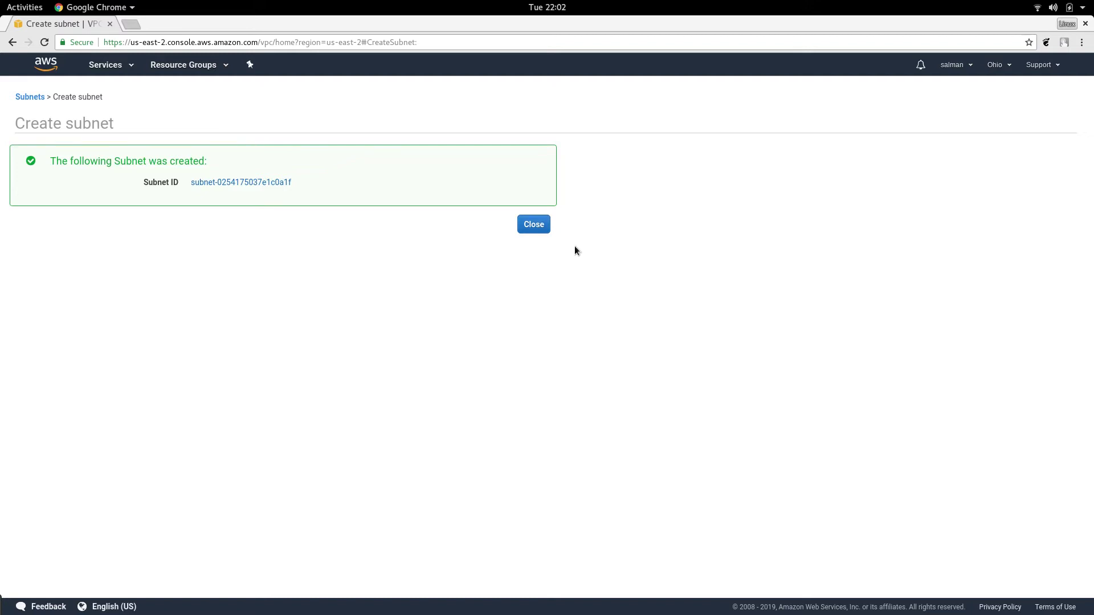
left_click(534, 224)
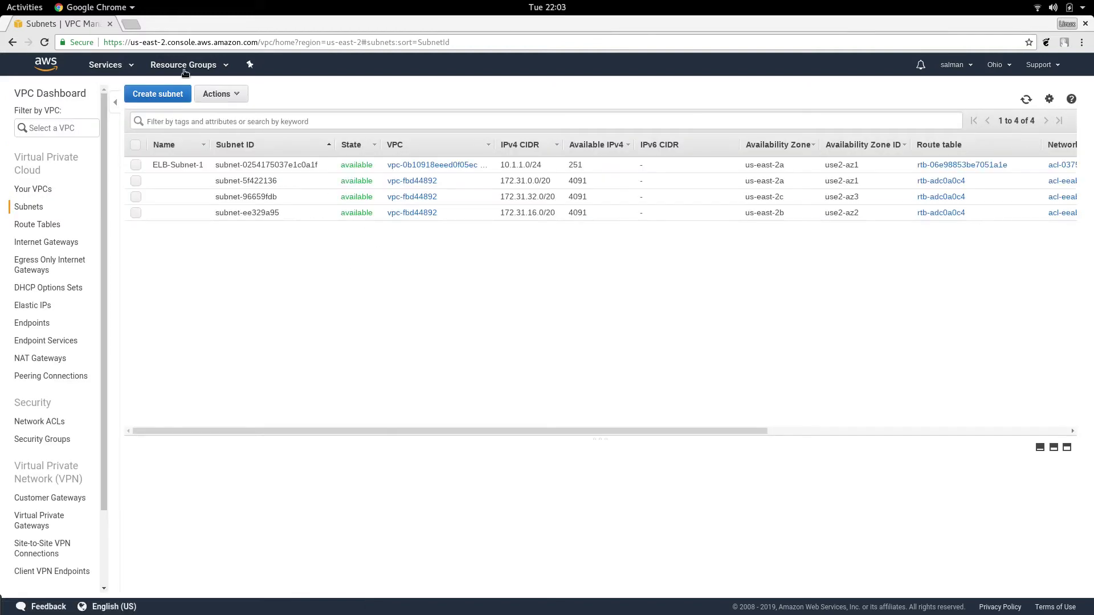
- Start a second subnet with the name tag ELB-Subnet-2 in the ELB-ITPINGS VPC
left_click(153, 94)
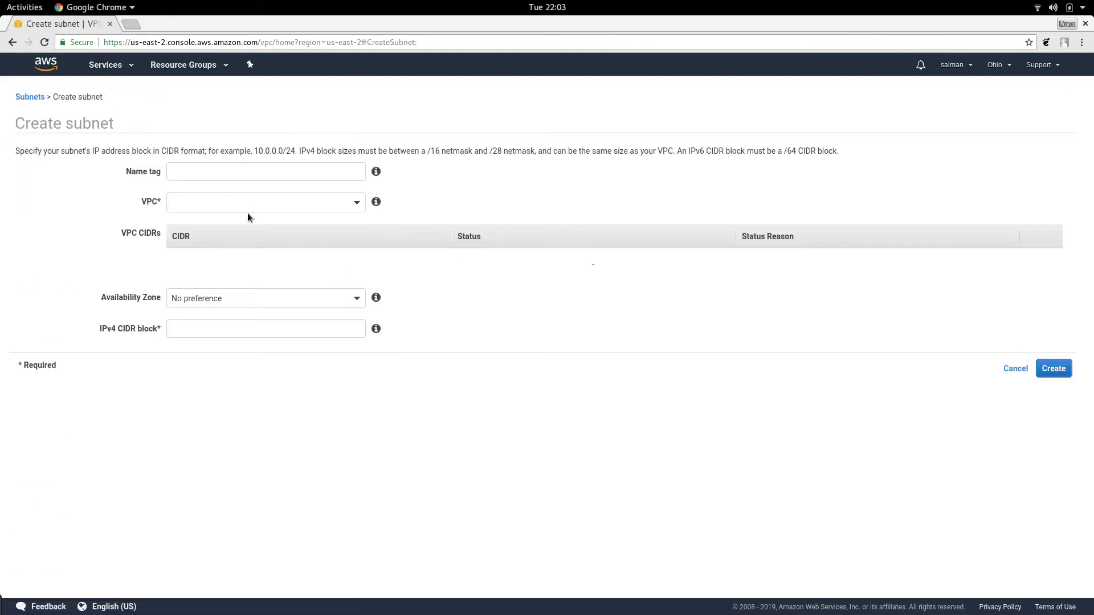
left_click(250, 177)
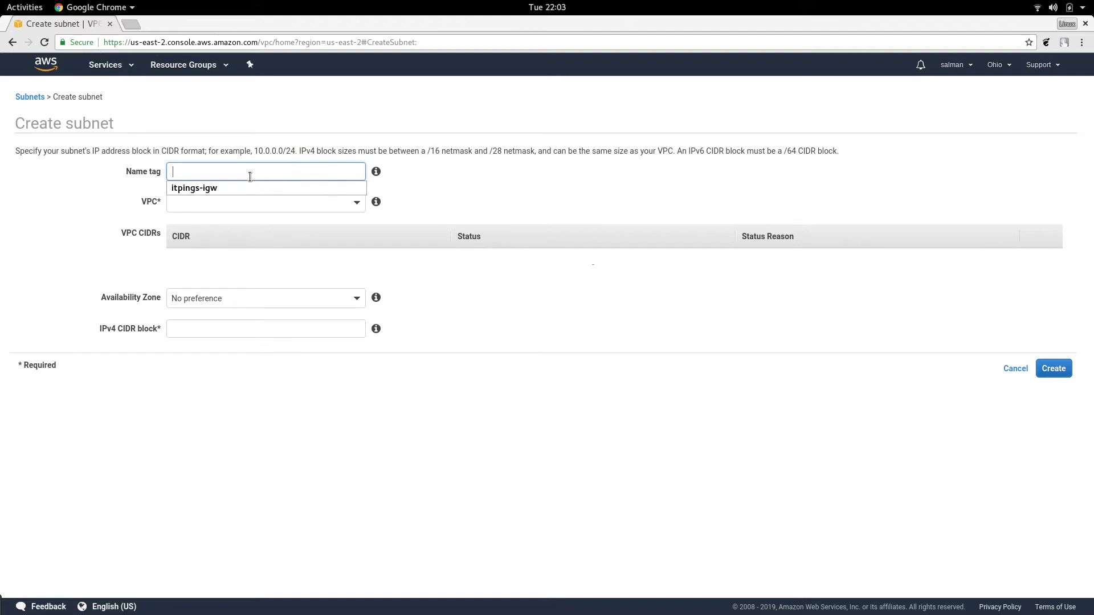
type("E")
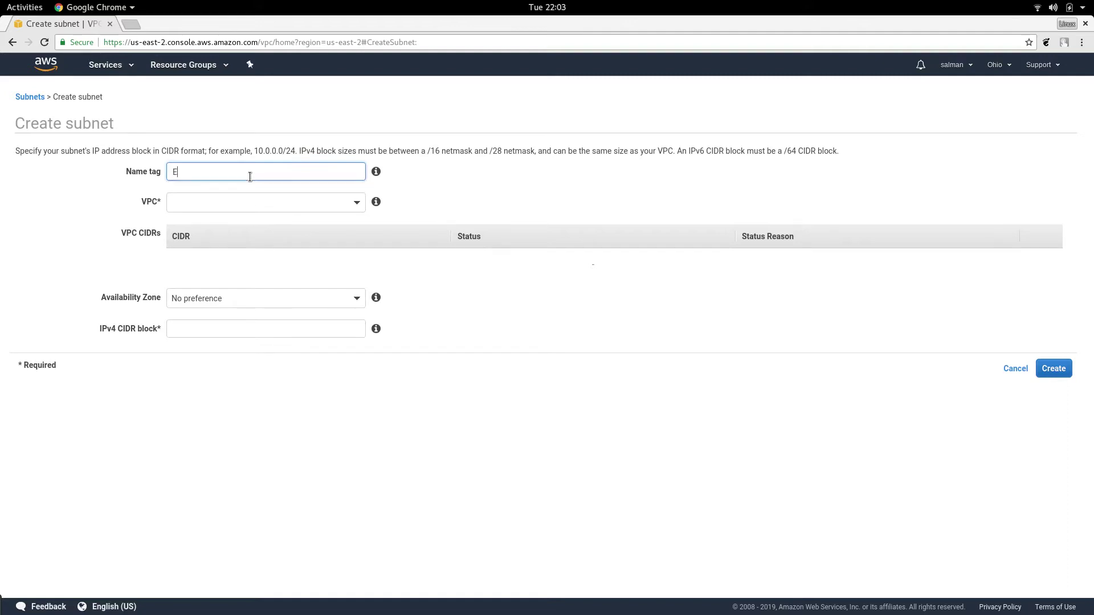
type("LB-Subnet-2")
left_click(356, 206)
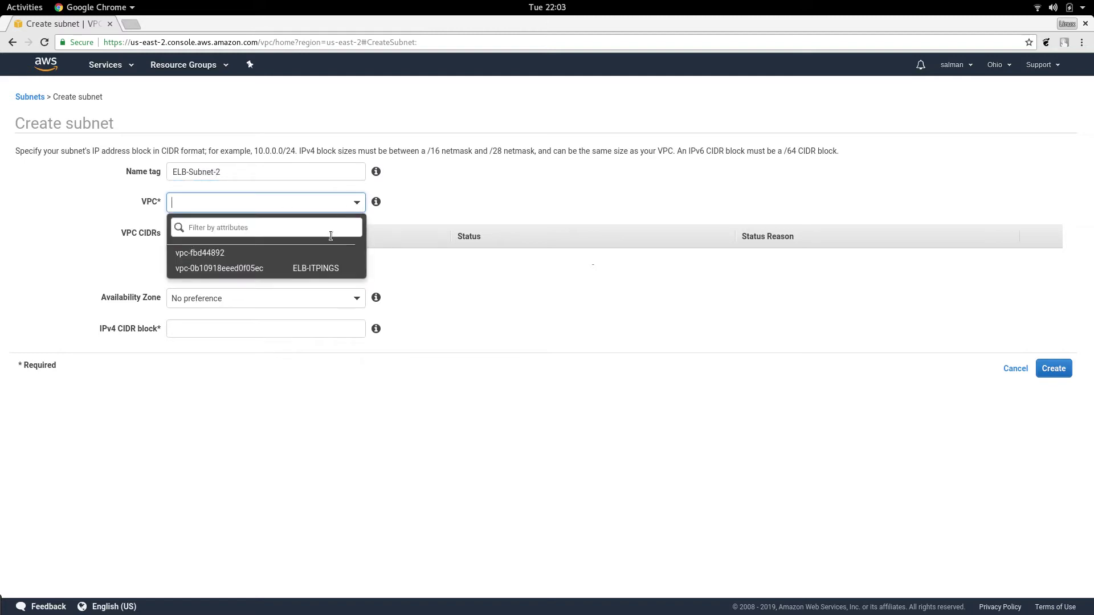
left_click(318, 268)
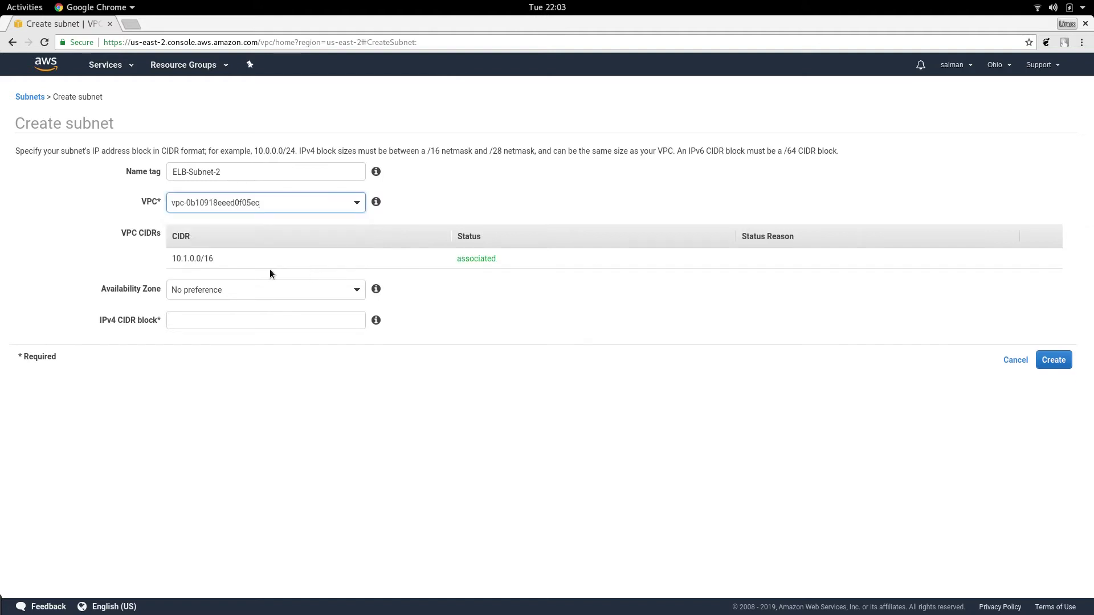
- Set ELB-Subnet-2's availability zone to us-east-2b and its IPv4 CIDR block to 10.1.2.0/24, and create the subnet
left_click(357, 292)
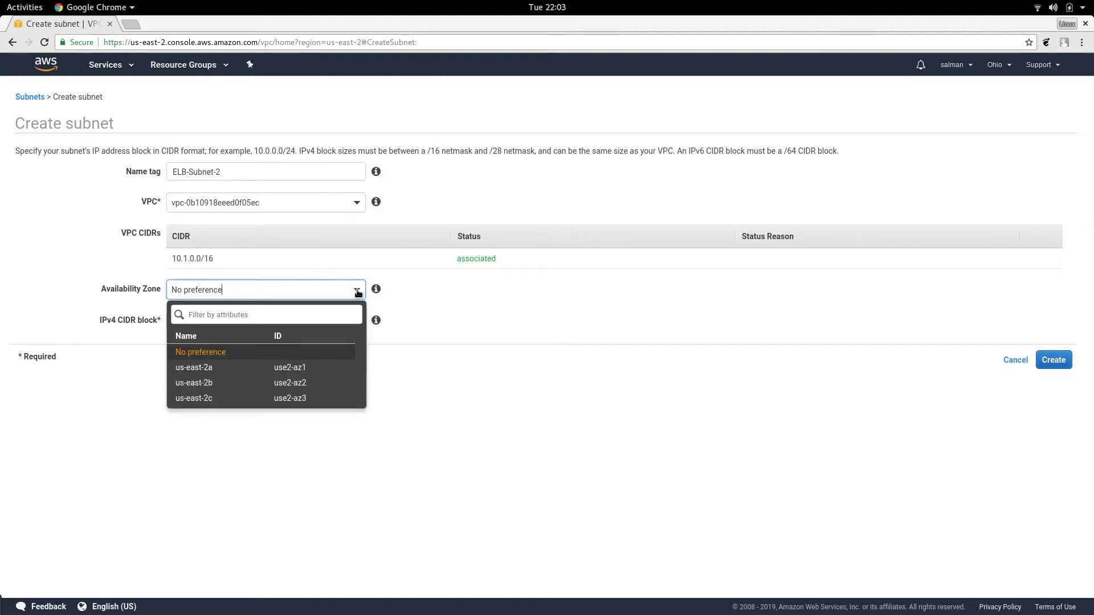
left_click(224, 387)
left_click(262, 320)
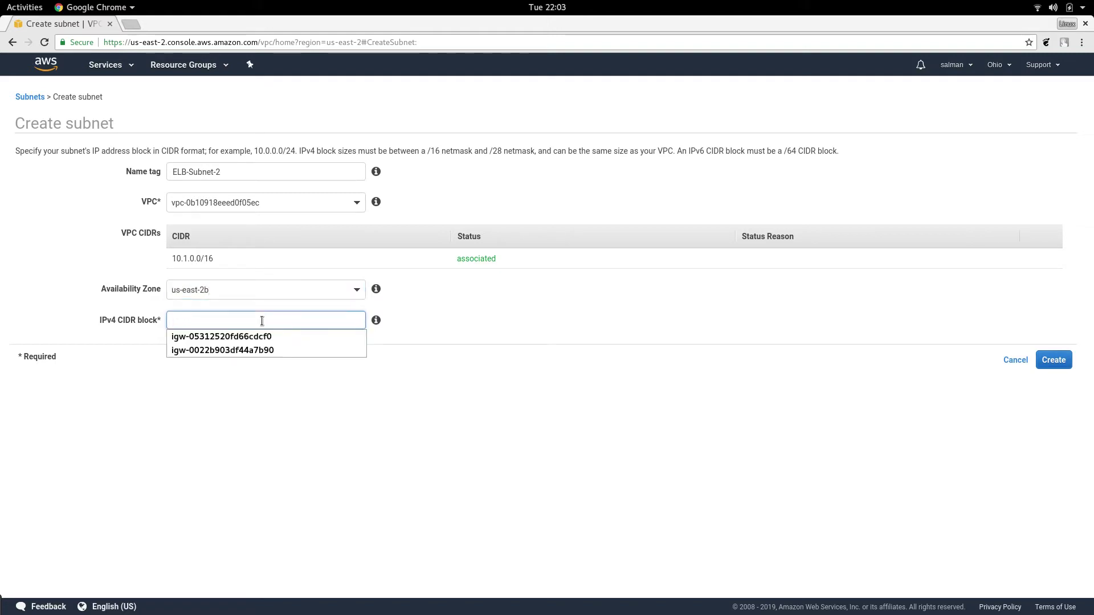
type("10")
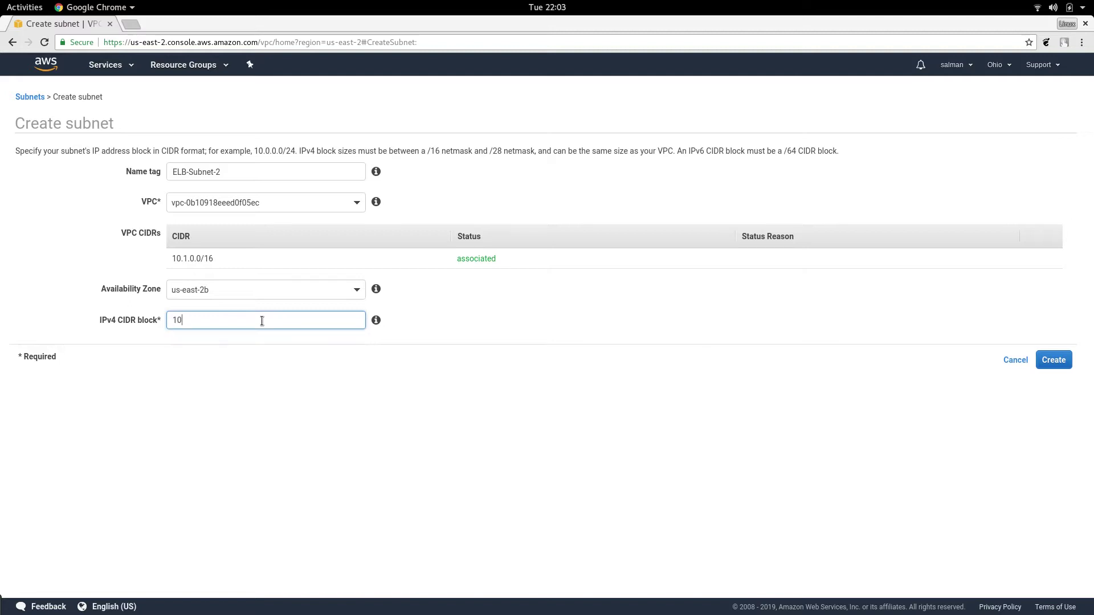
type(".1.2")
type(".0")
type("2.0/24")
left_click(502, 445)
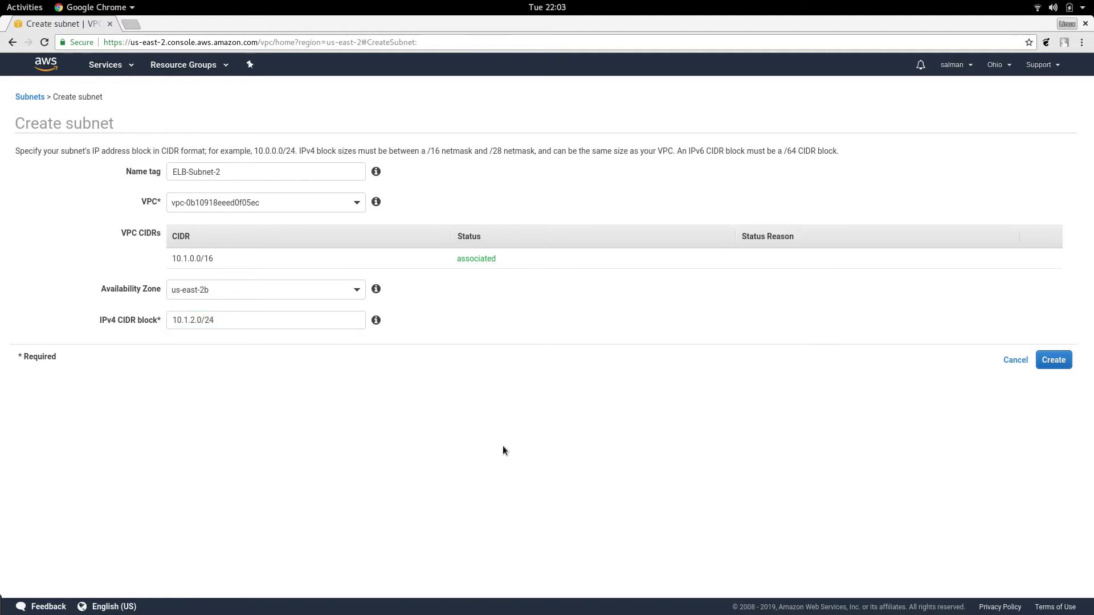
left_click(1049, 361)
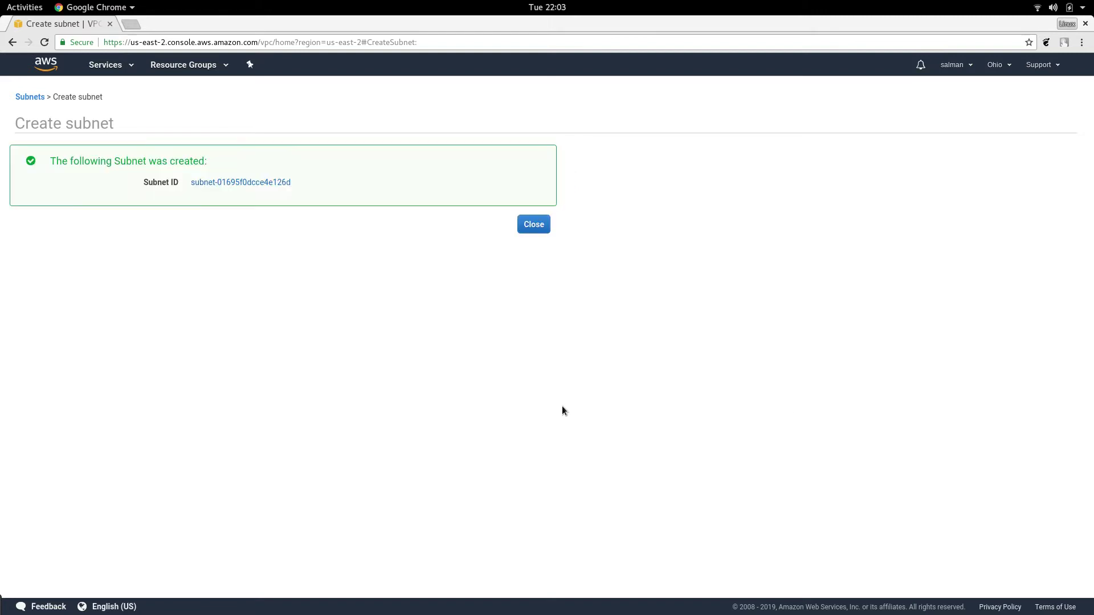
- Create an internet gateway with the name tag ELB-GW
left_click(532, 227)
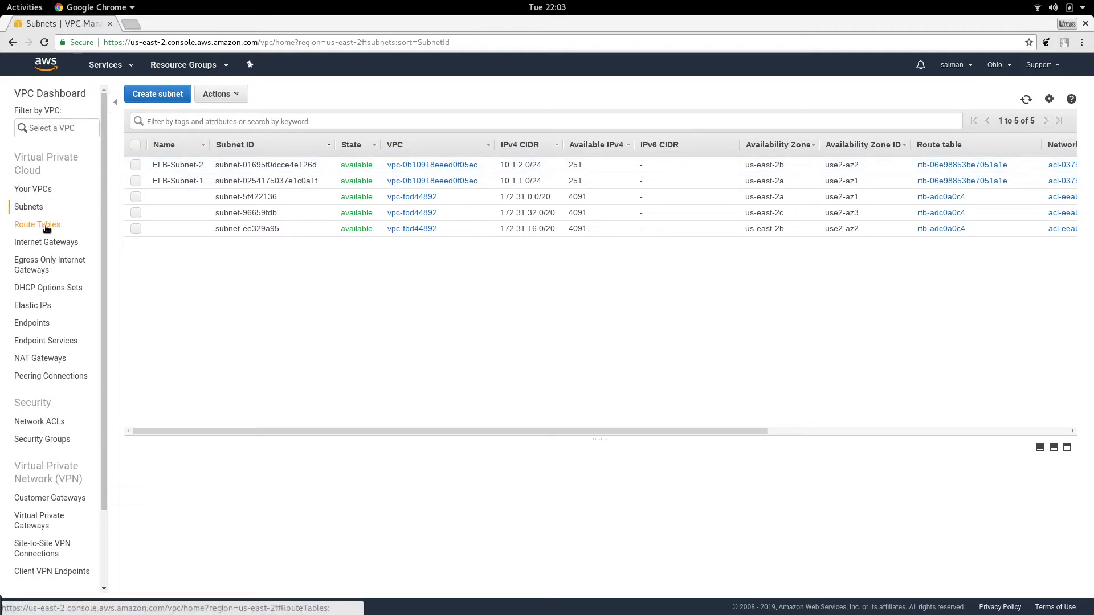
left_click(49, 243)
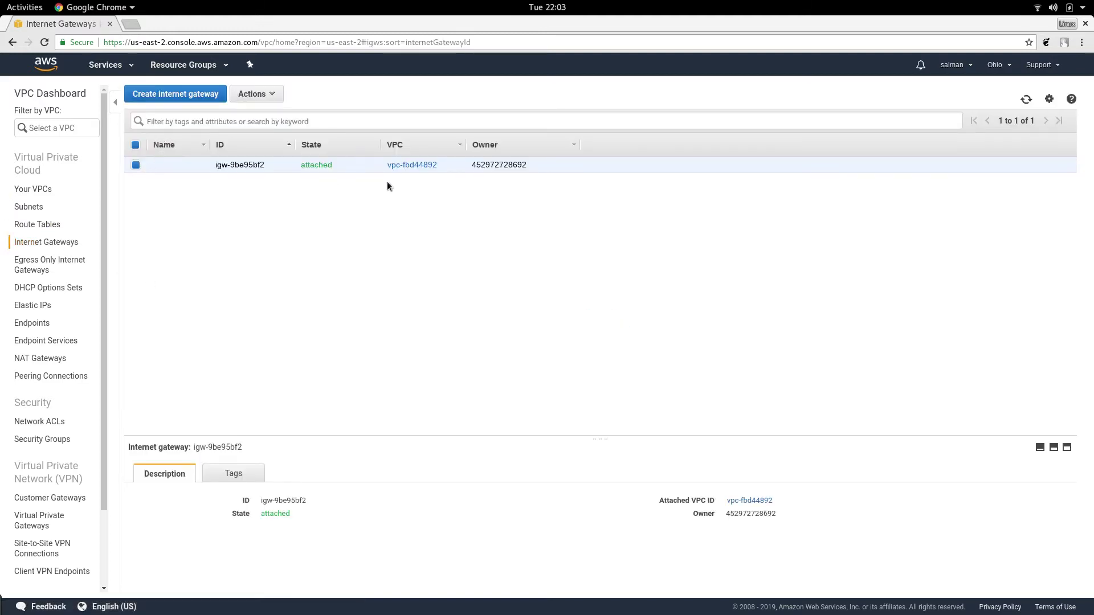
left_click(138, 165)
left_click(165, 96)
left_click(205, 172)
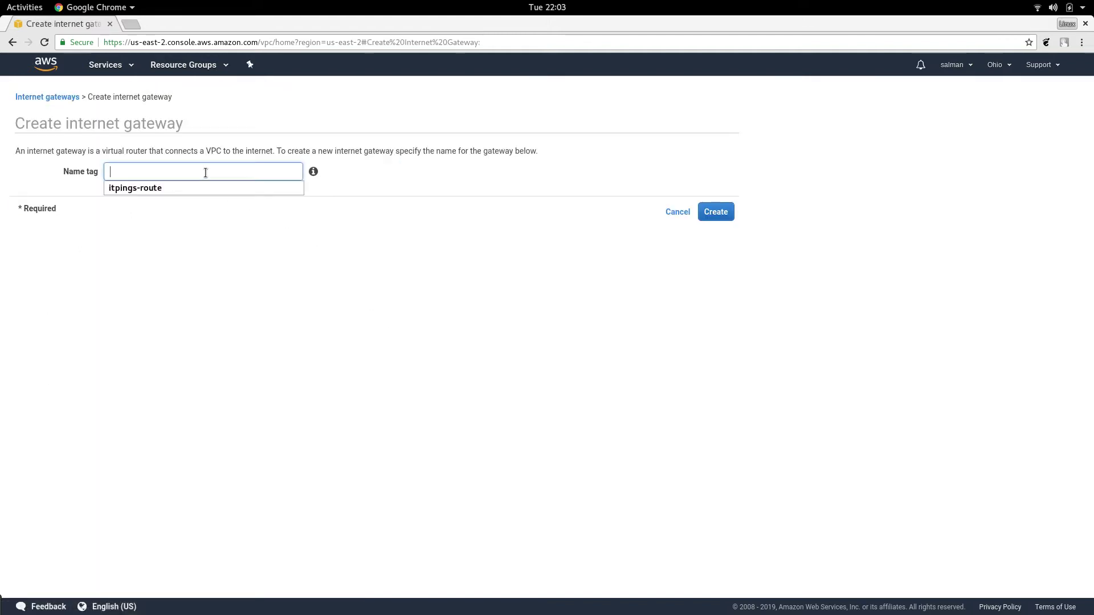
type("ELB-GW")
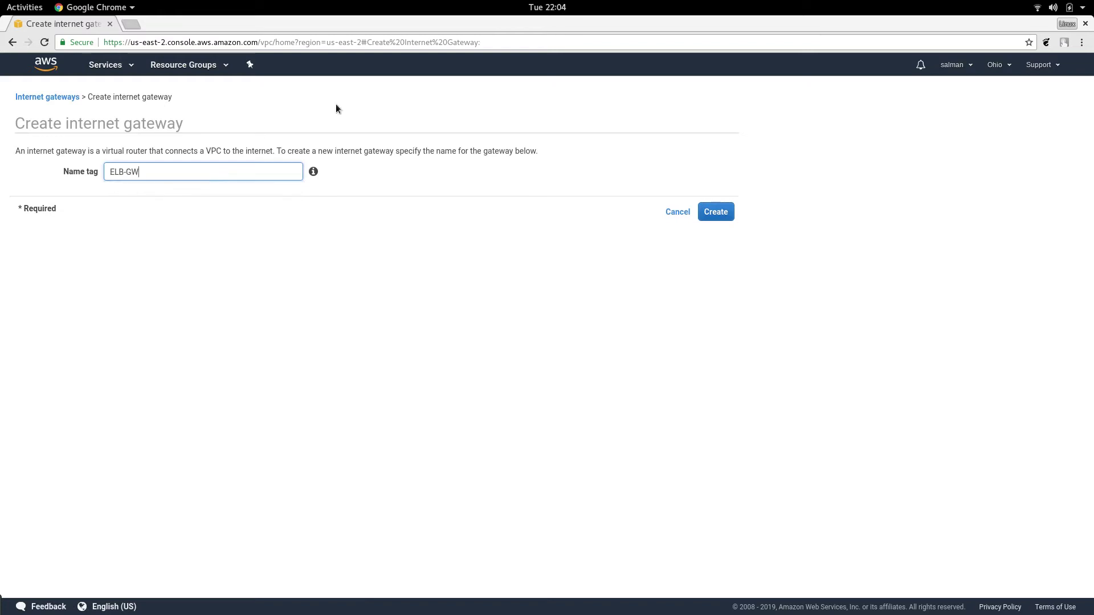
left_click(719, 216)
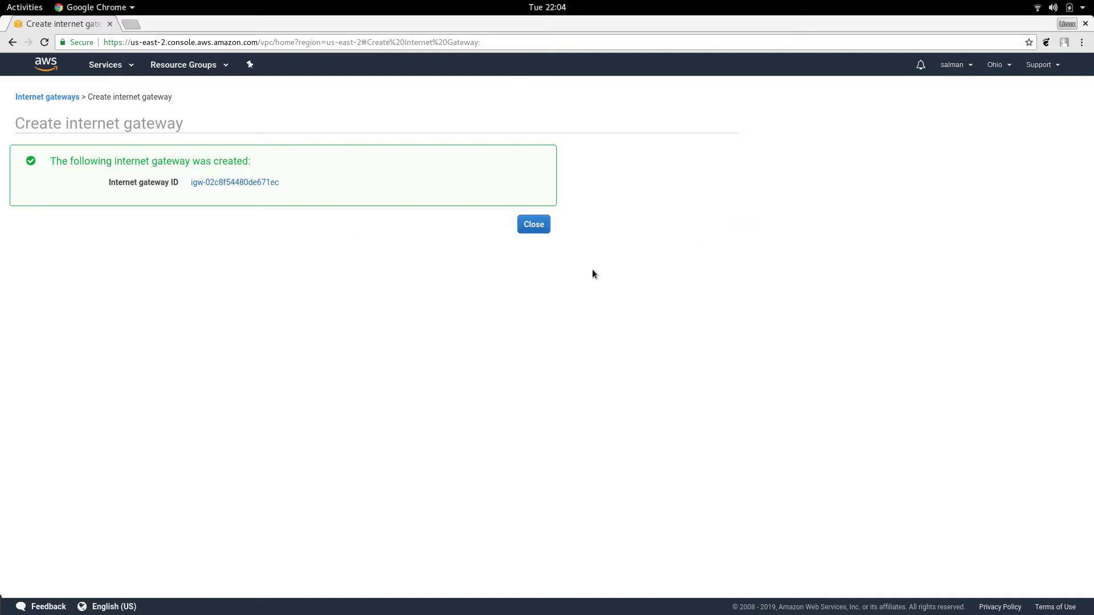
left_click(533, 224)
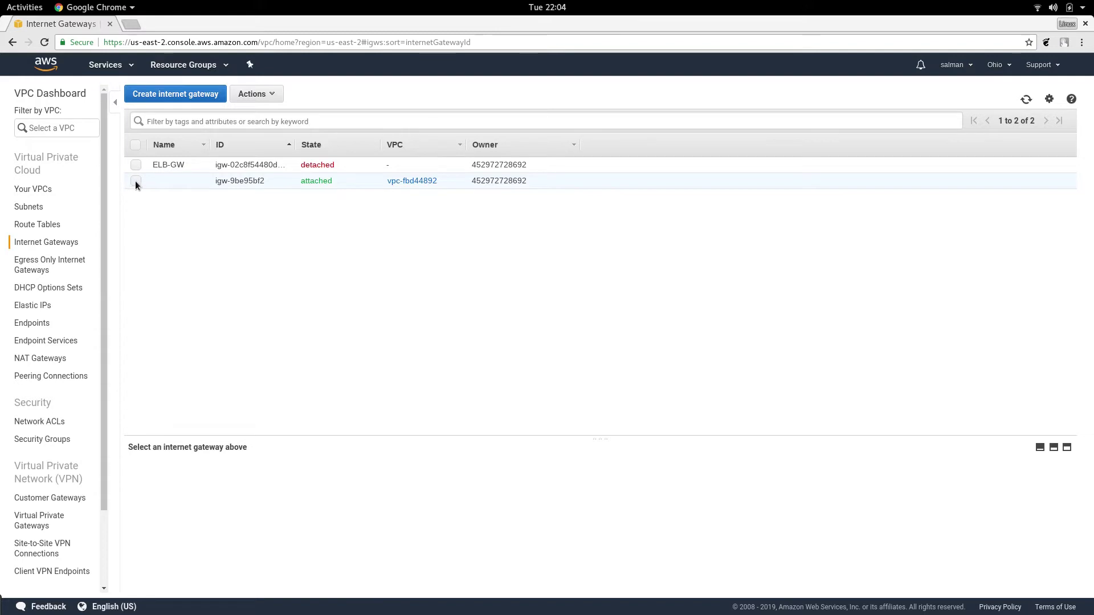
- Attach the ELB-GW internet gateway to the ELB-ITPINGS VPC
left_click(136, 165)
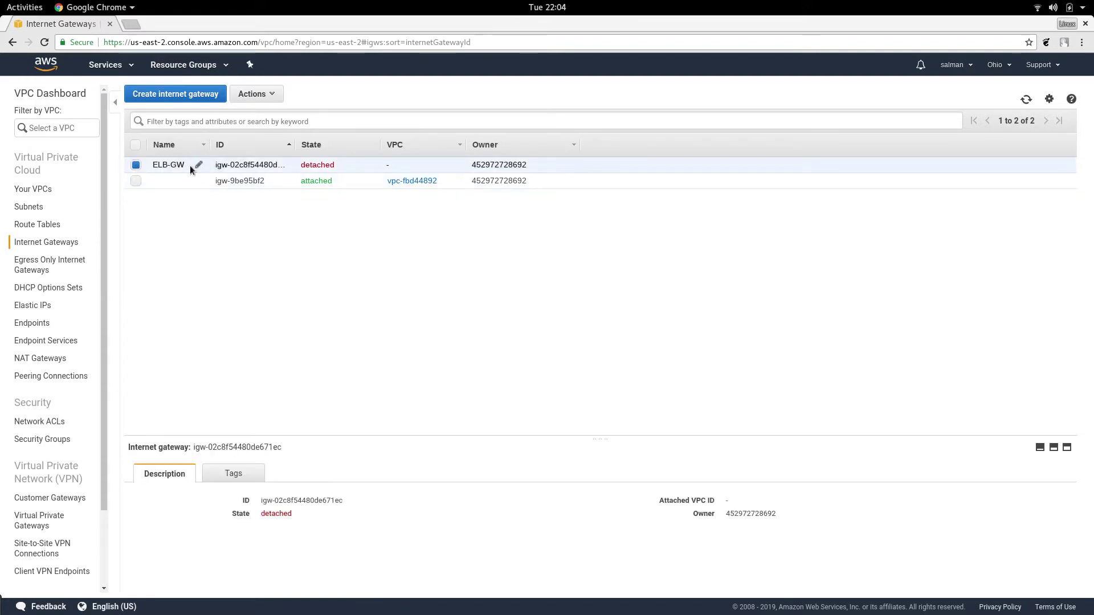
left_click(276, 95)
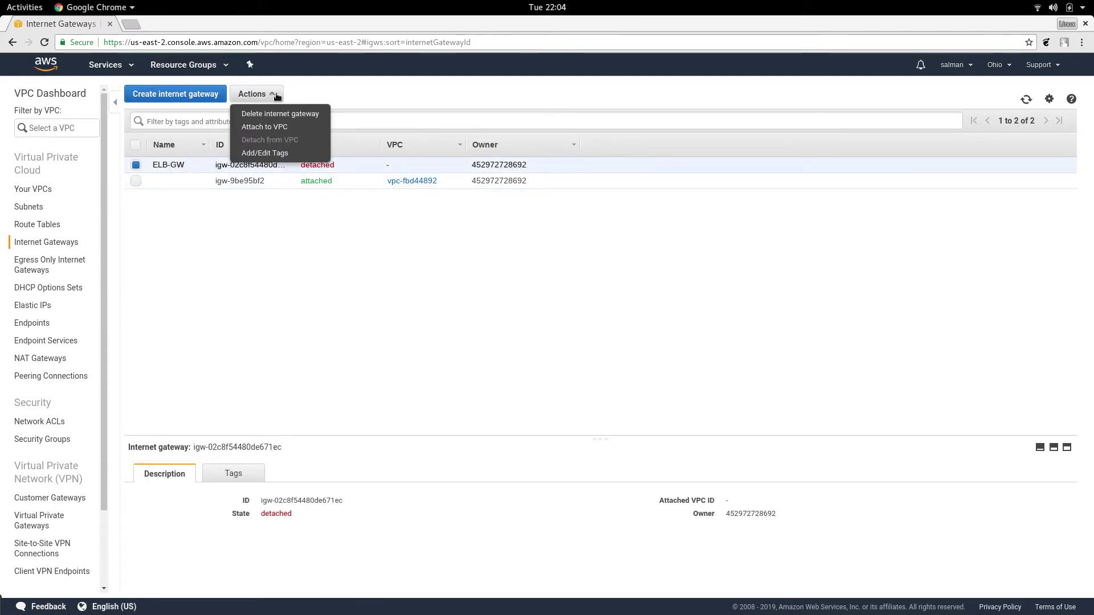
left_click(280, 125)
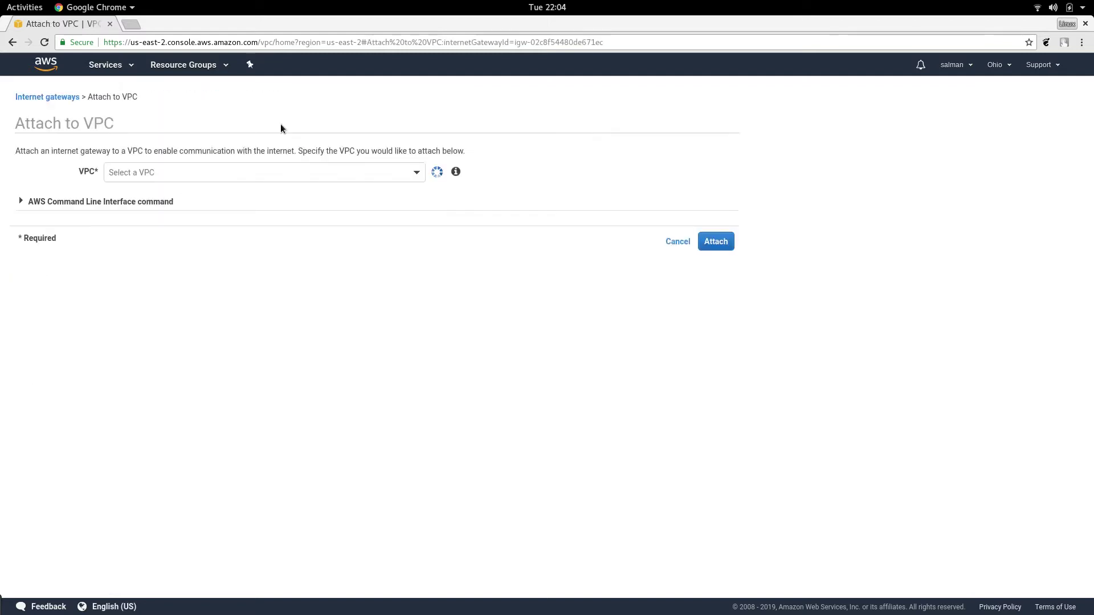
left_click(436, 174)
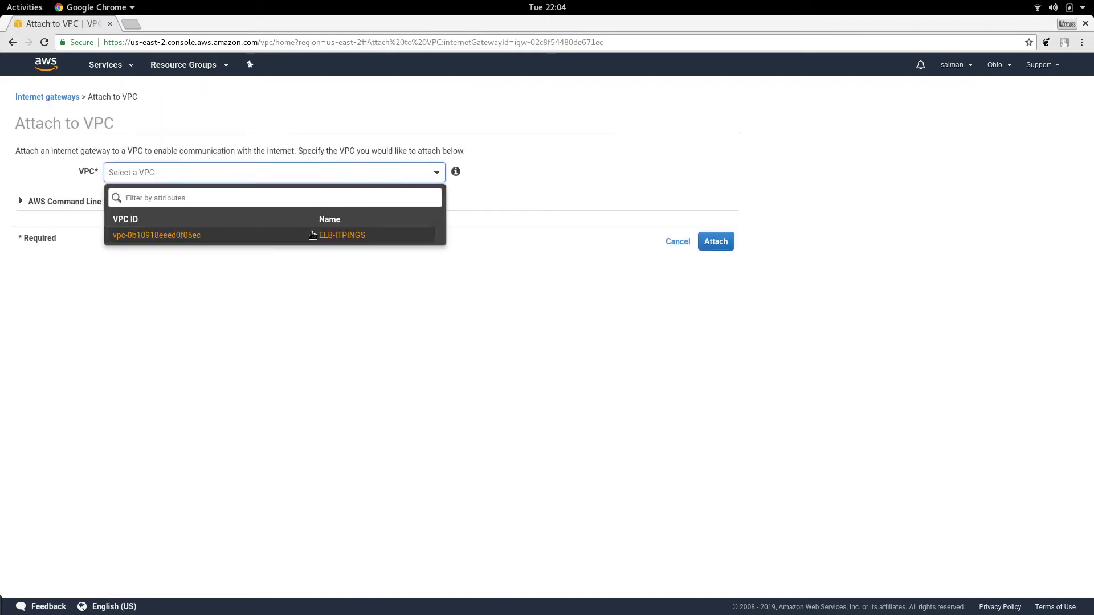
left_click(313, 235)
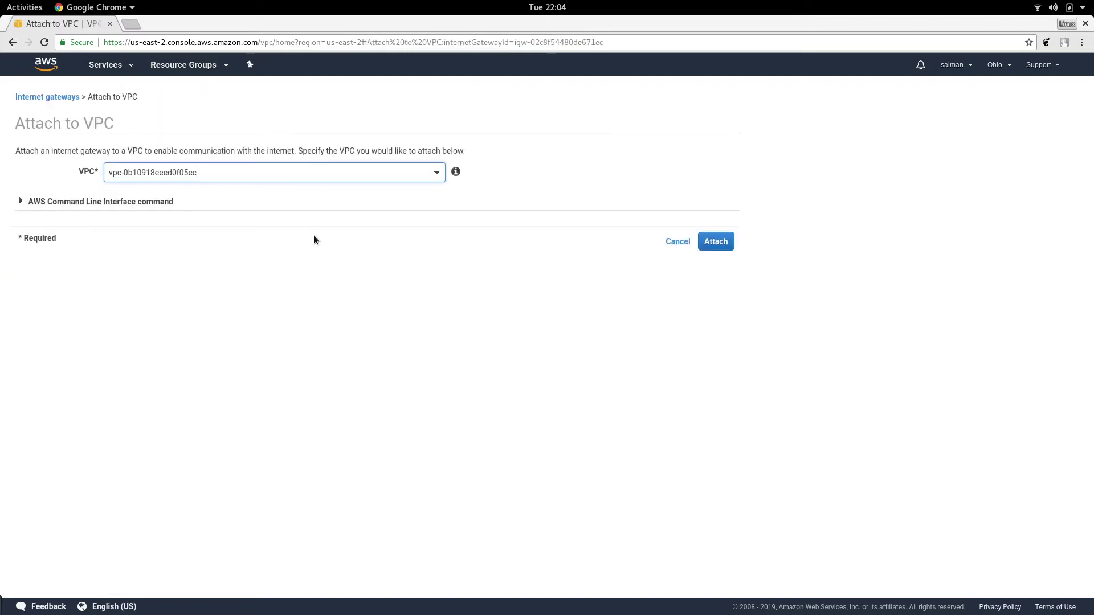
left_click(717, 241)
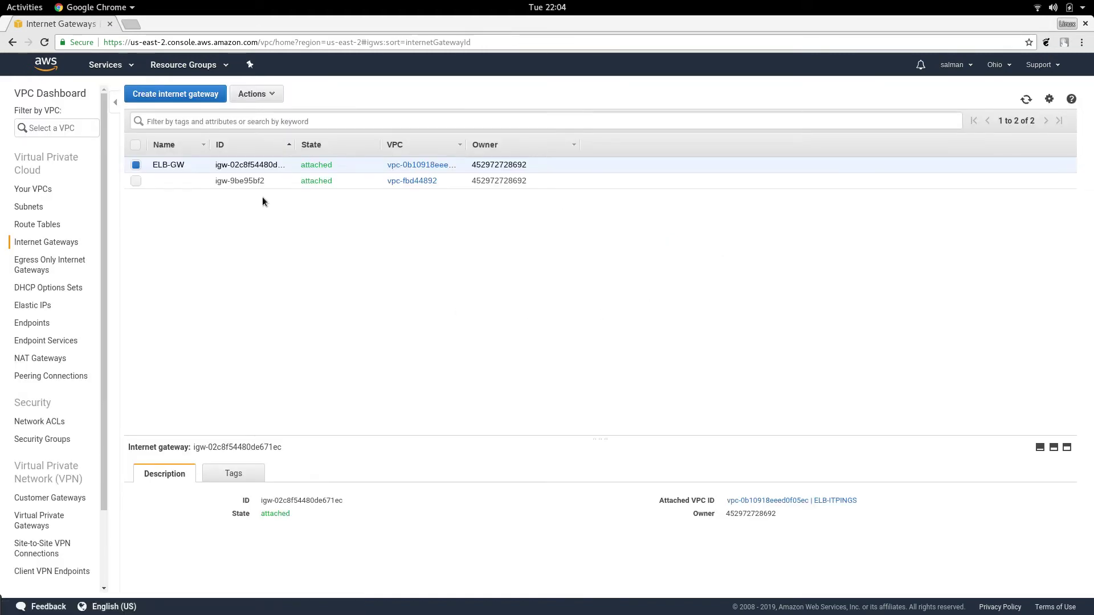
- Create a route table with the name tag ELB-RT in the ELB-ITPINGS VPC
left_click(39, 225)
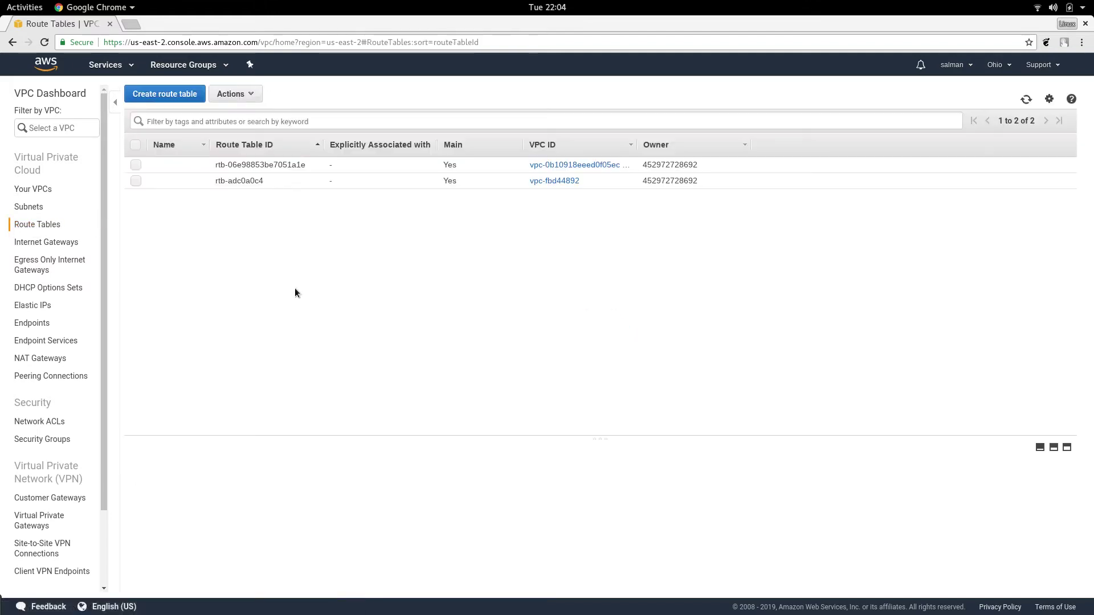
left_click(169, 95)
left_click(246, 170)
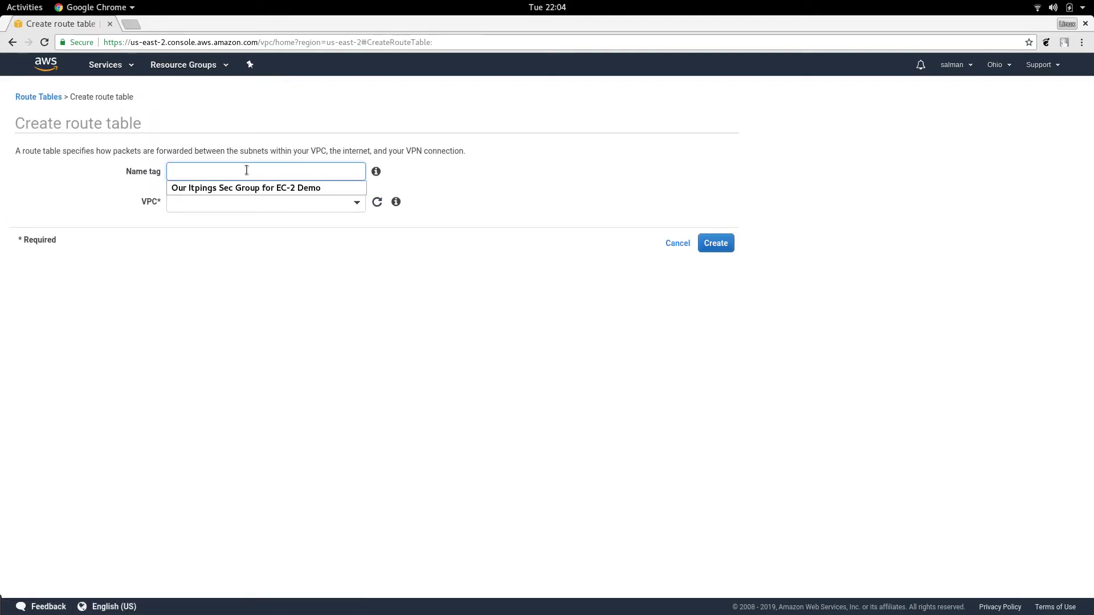
type("ELB-RT")
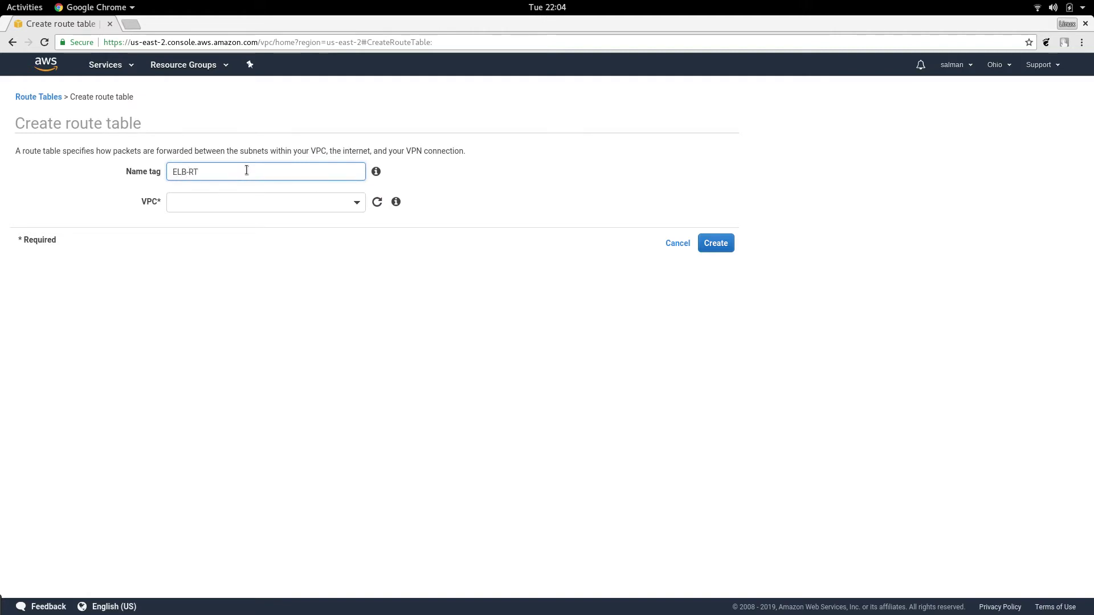
left_click(324, 321)
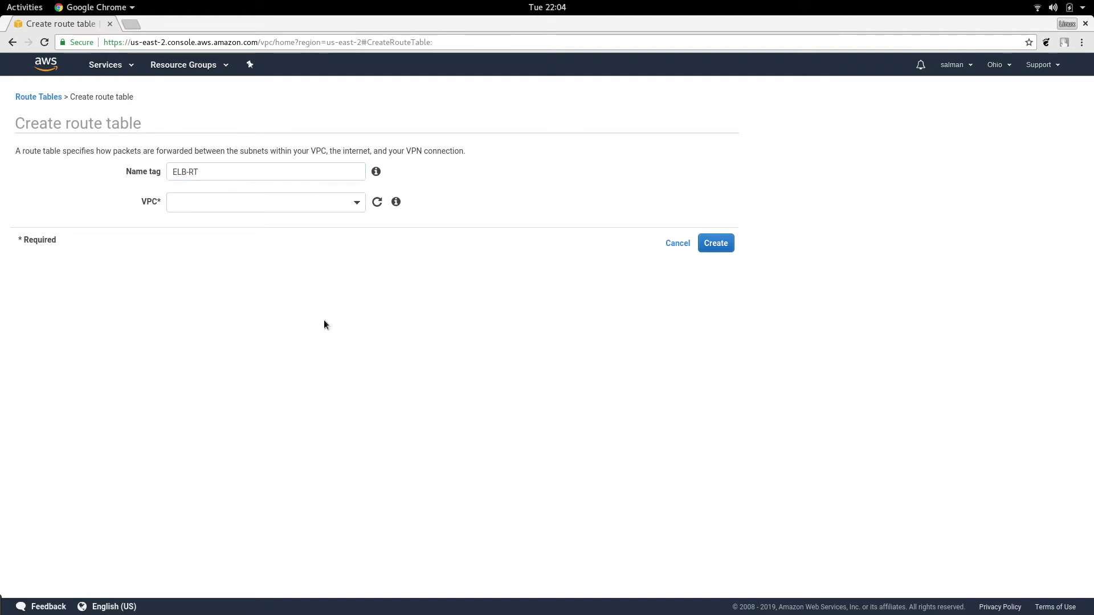
left_click(355, 205)
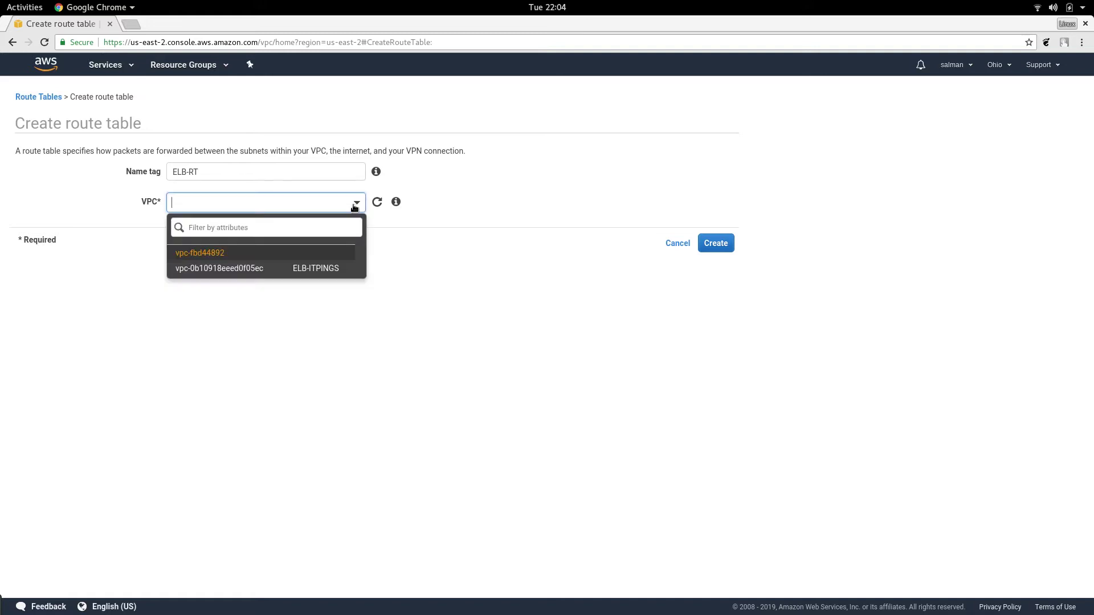
left_click(329, 269)
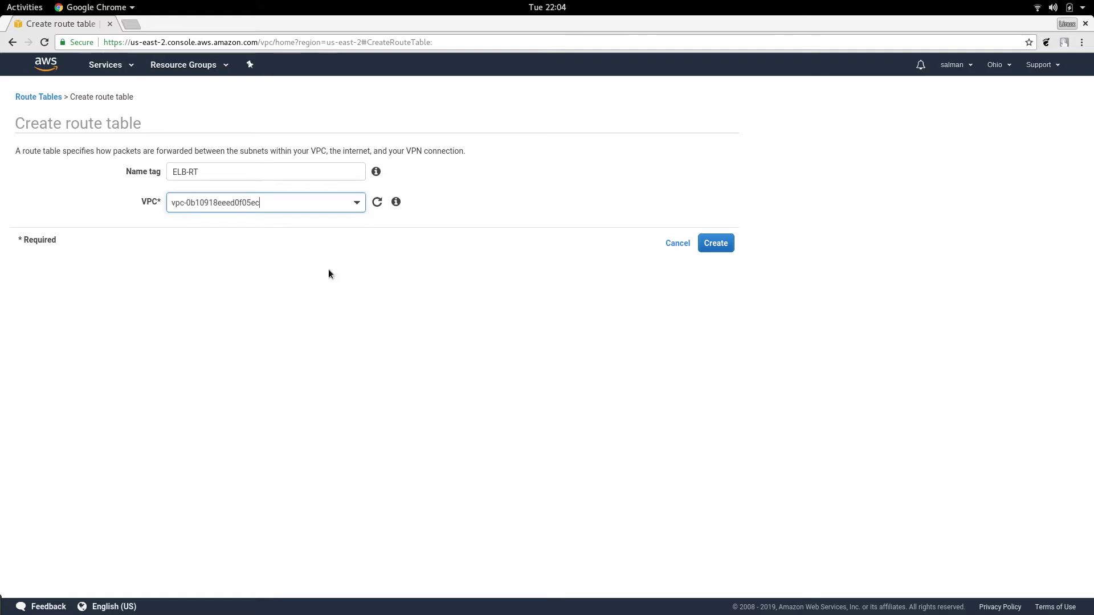
left_click(715, 243)
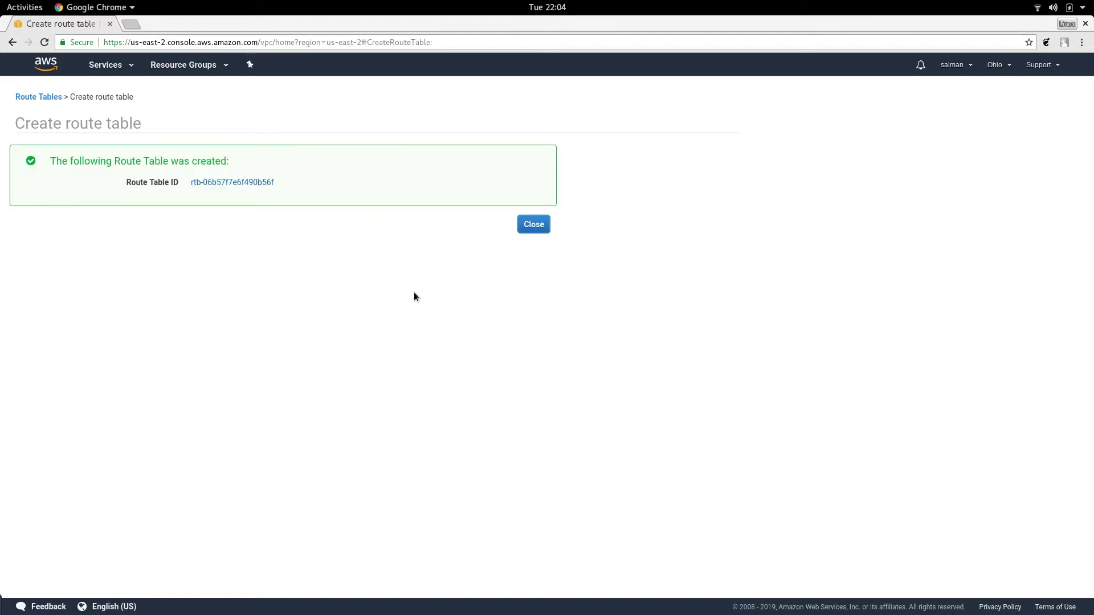
left_click(536, 225)
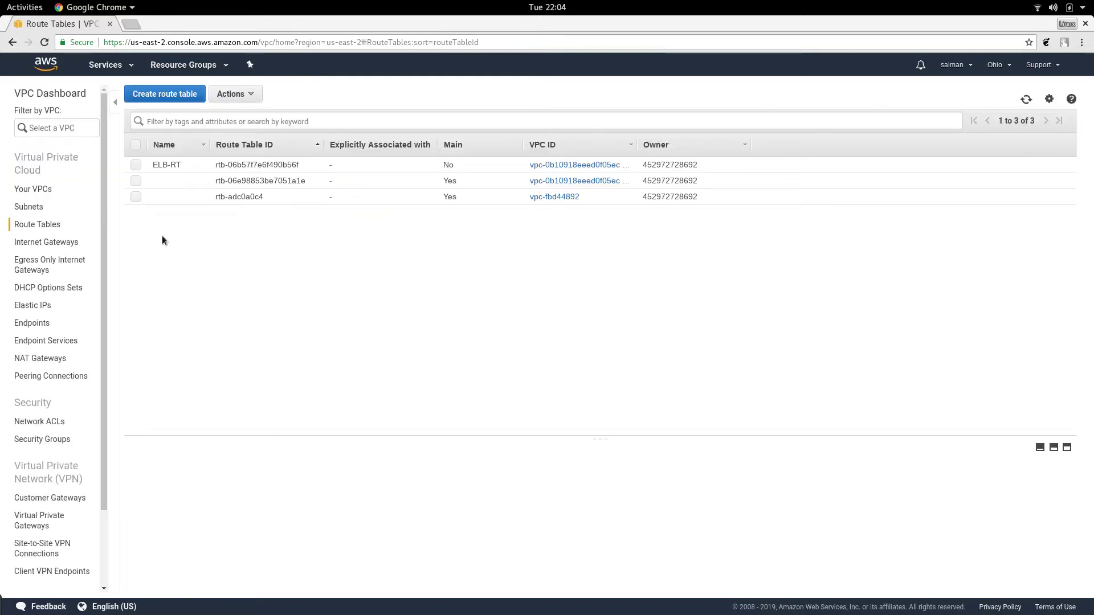
- Associate both ELB subnets, 10.1.1.0/24 and 10.1.2.0/24, with the ELB-RT route table and save the associations
left_click(136, 166)
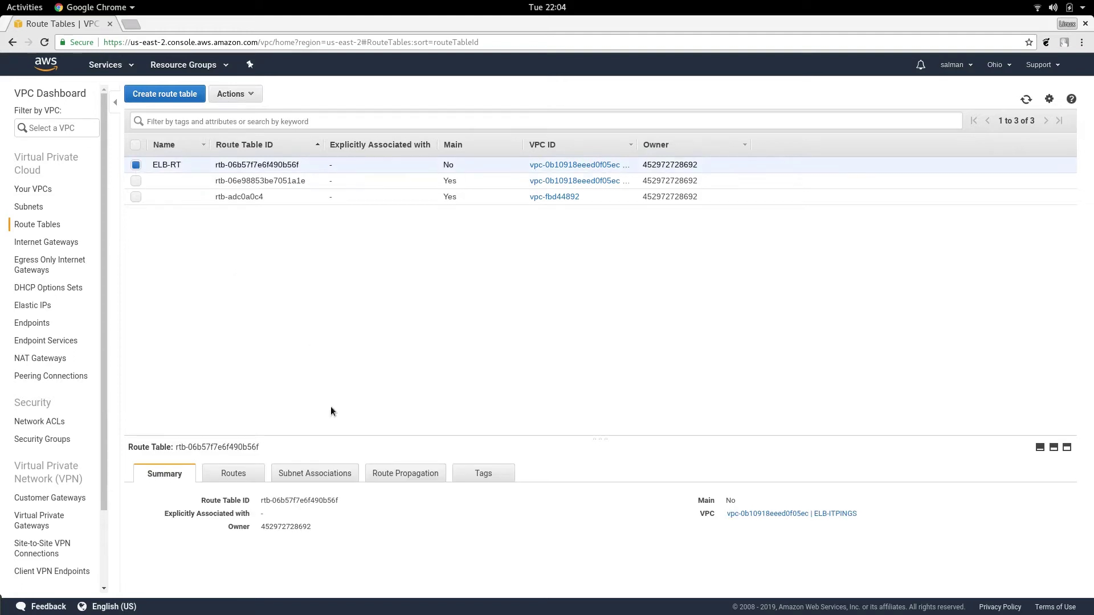
left_click(314, 475)
scroll(374, 506, "down", 4)
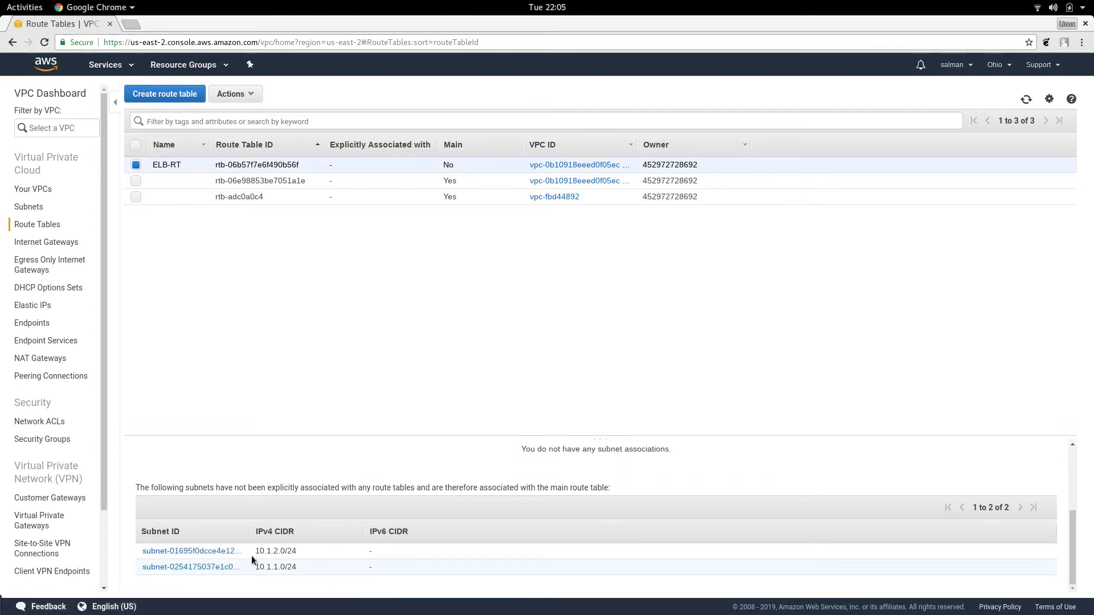
scroll(255, 545, "up", 4)
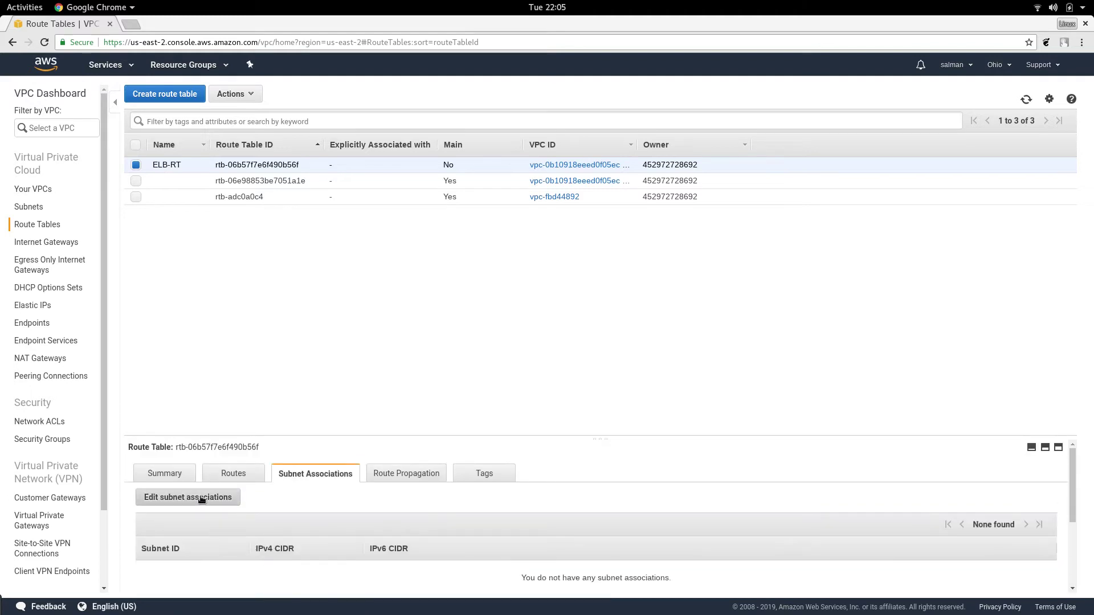
left_click(188, 497)
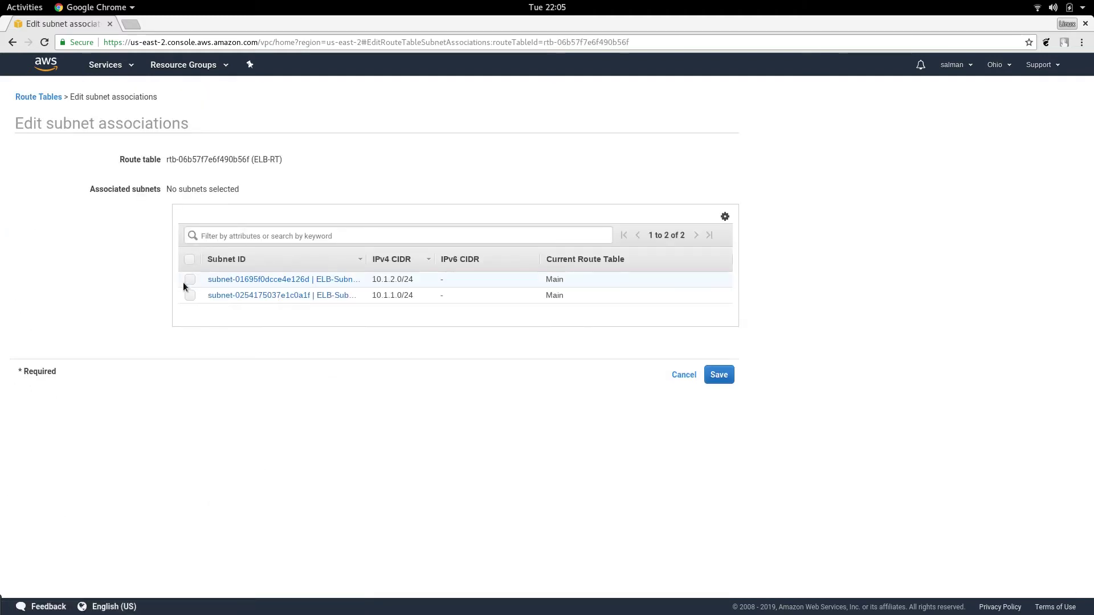
left_click(191, 279)
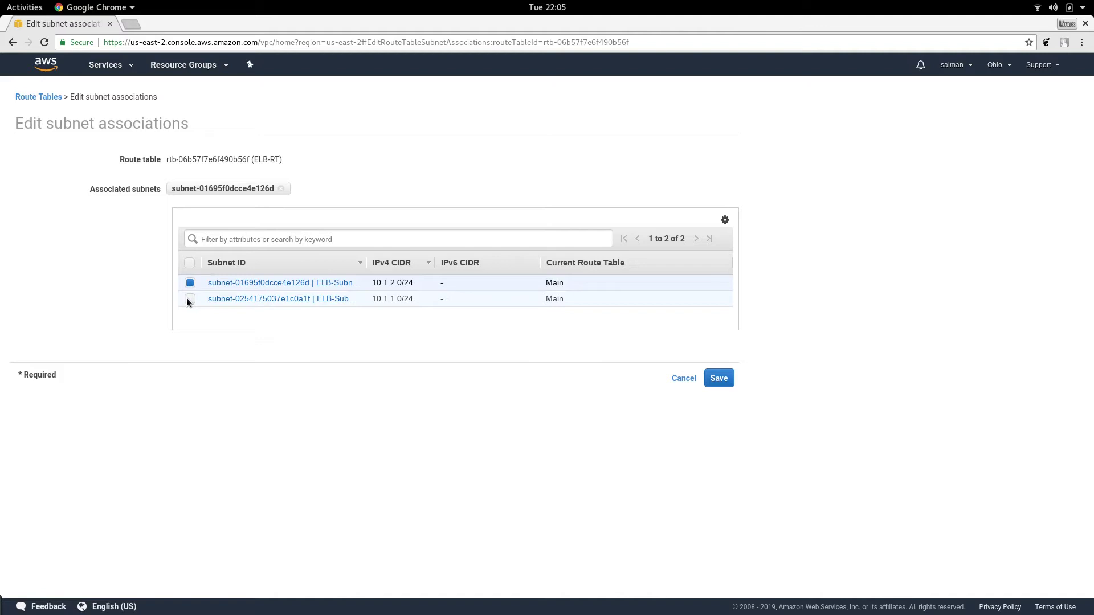
left_click(190, 299)
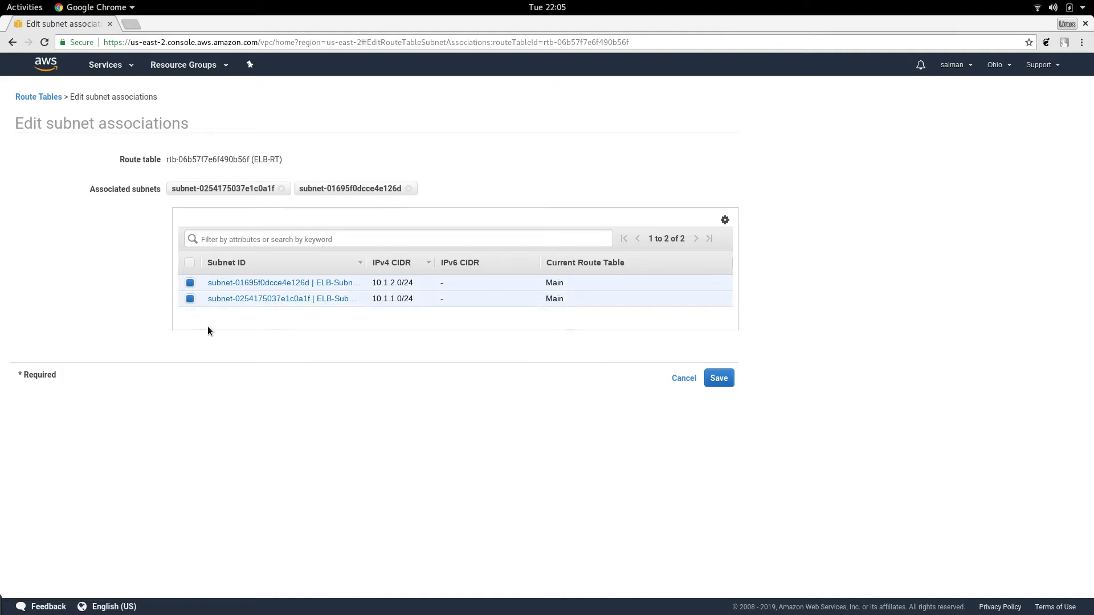
left_click(719, 378)
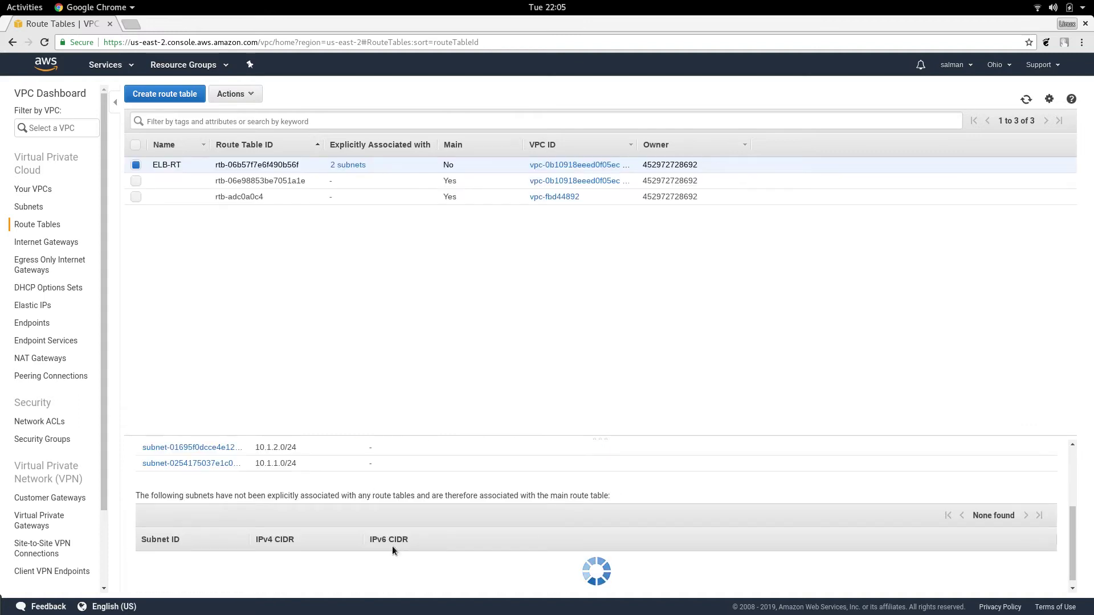
scroll(385, 537, "down", 1)
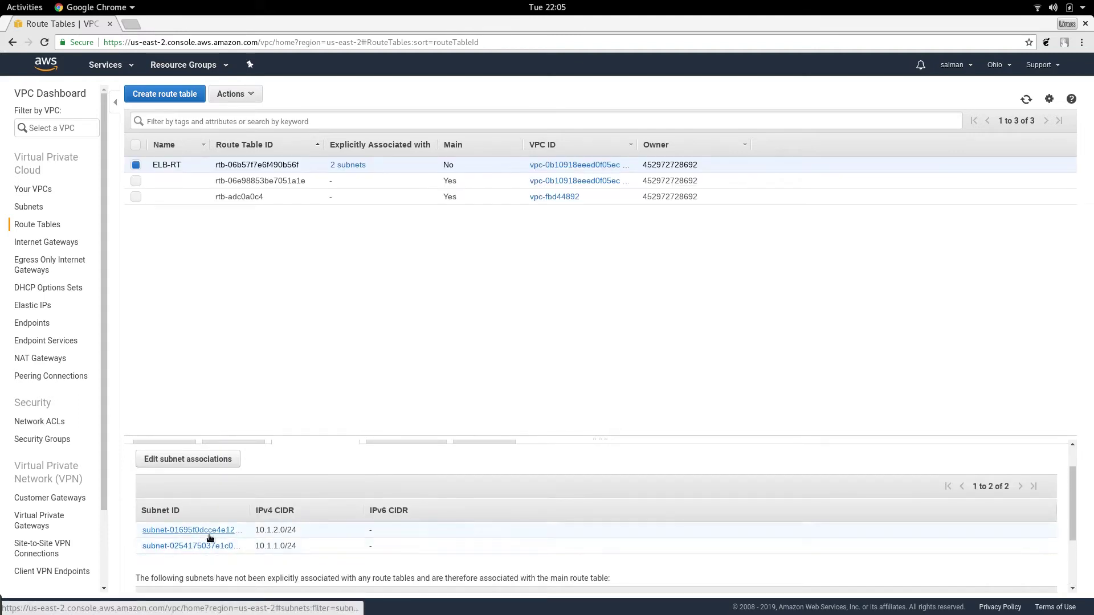
scroll(377, 545, "up", 1)
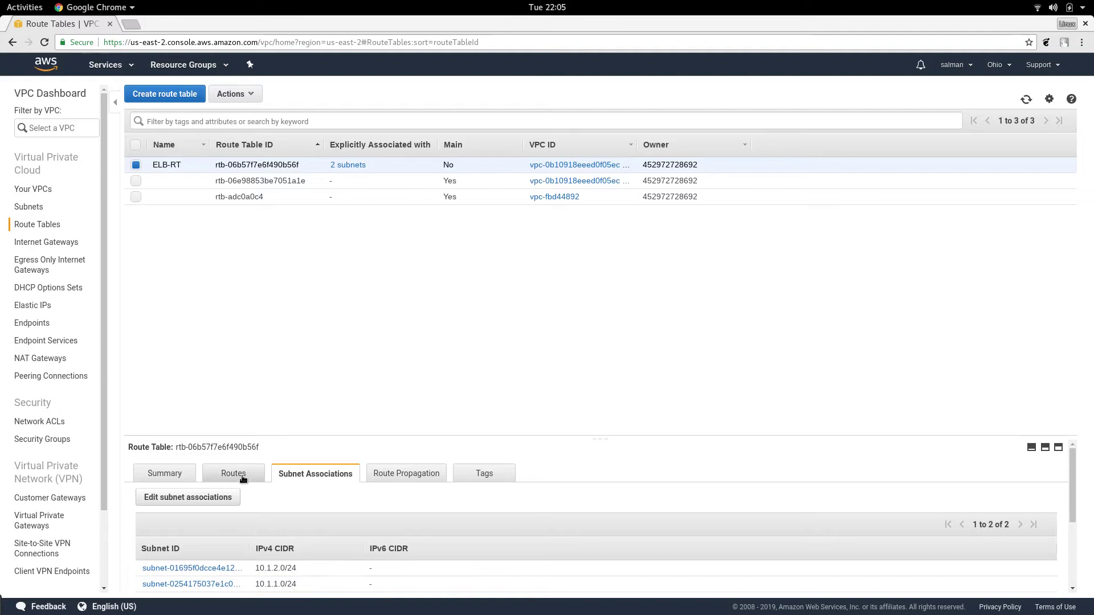
- Add a route to the ELB-RT route table with destination 0.0.0.0/0 and the ELB-GW internet gateway as target, and save the routes
left_click(240, 476)
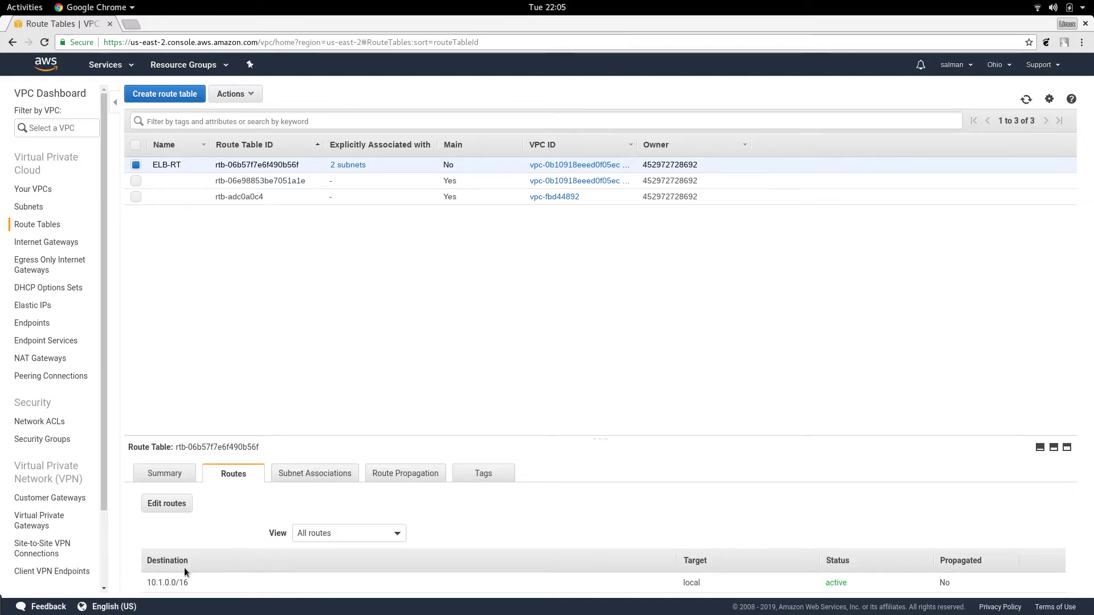
left_click(171, 507)
left_click(33, 210)
left_click(67, 200)
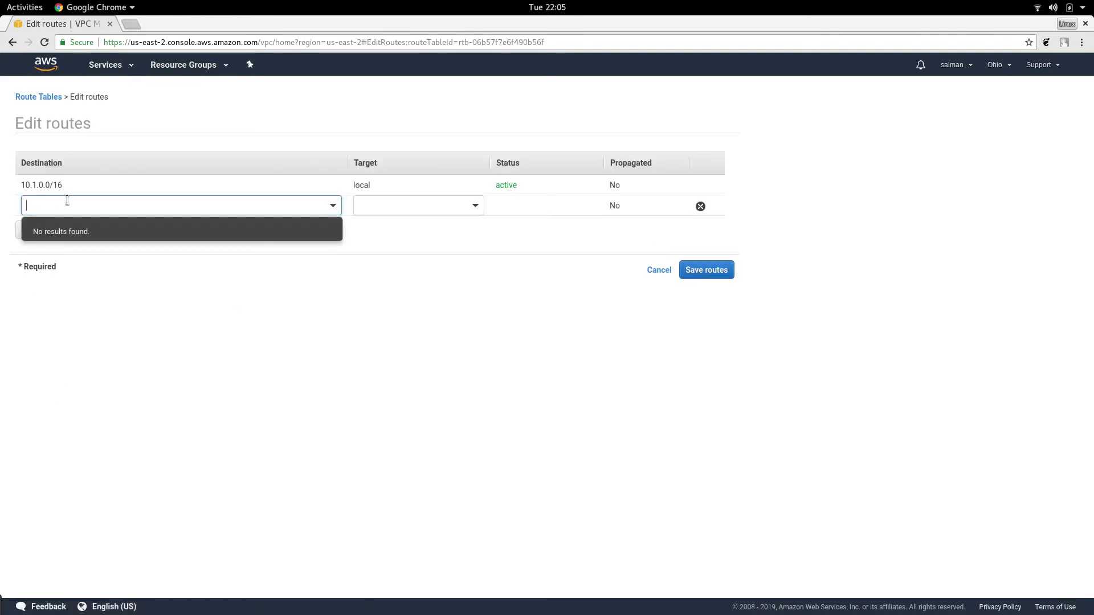
type("0.0.")
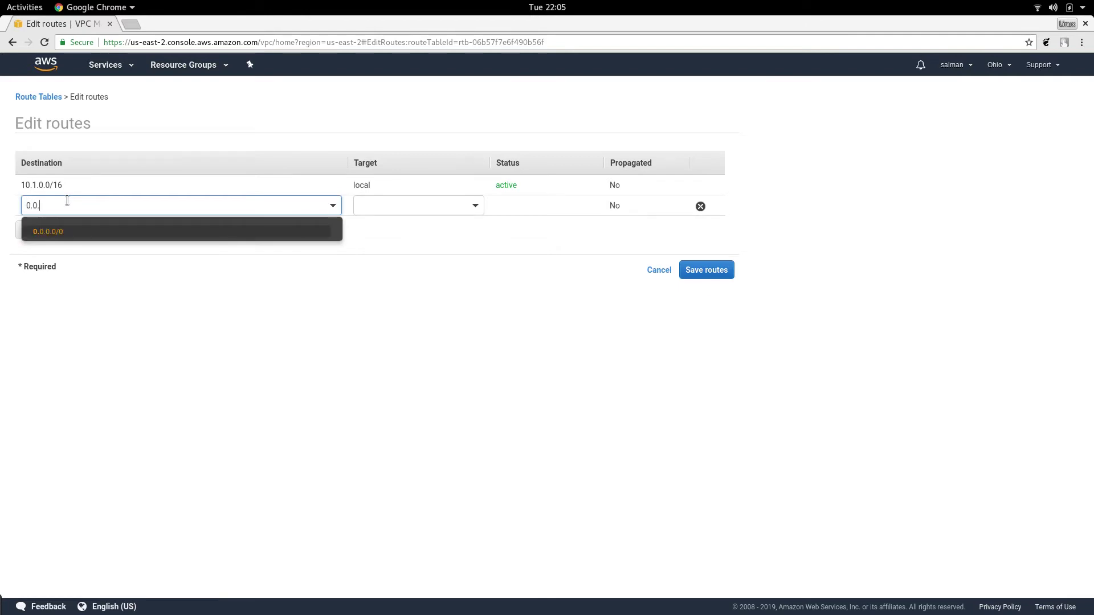
left_click(72, 231)
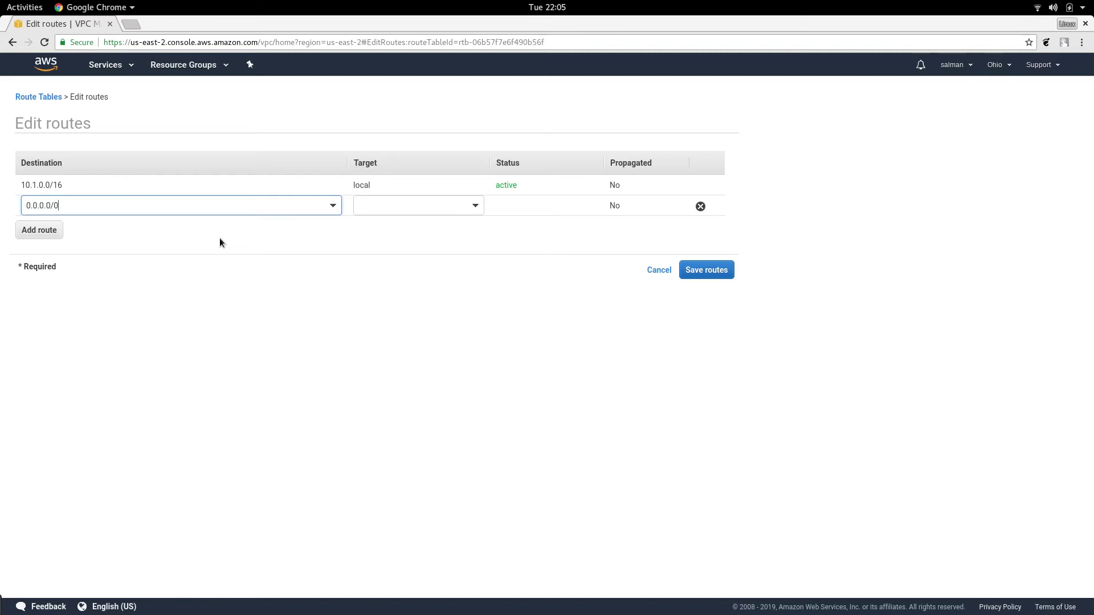
left_click(476, 206)
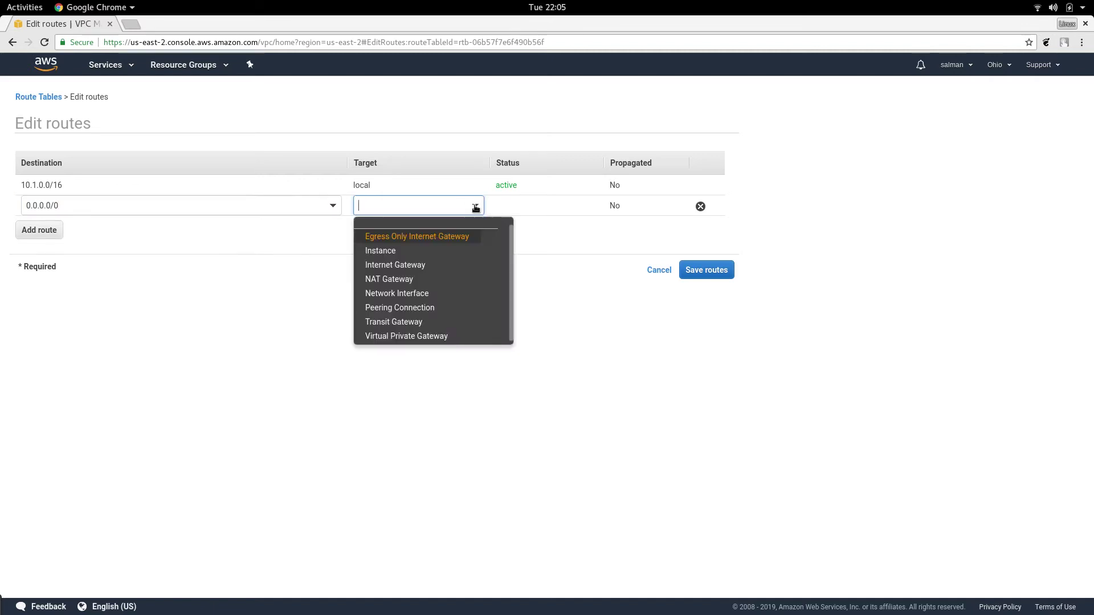
left_click(408, 265)
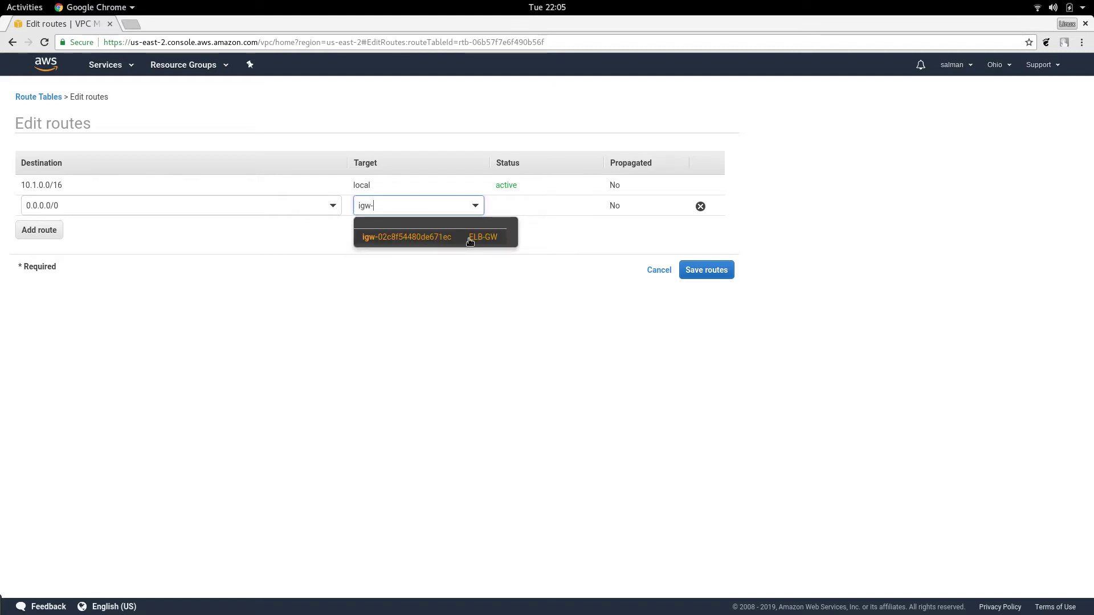
left_click(476, 238)
left_click(712, 273)
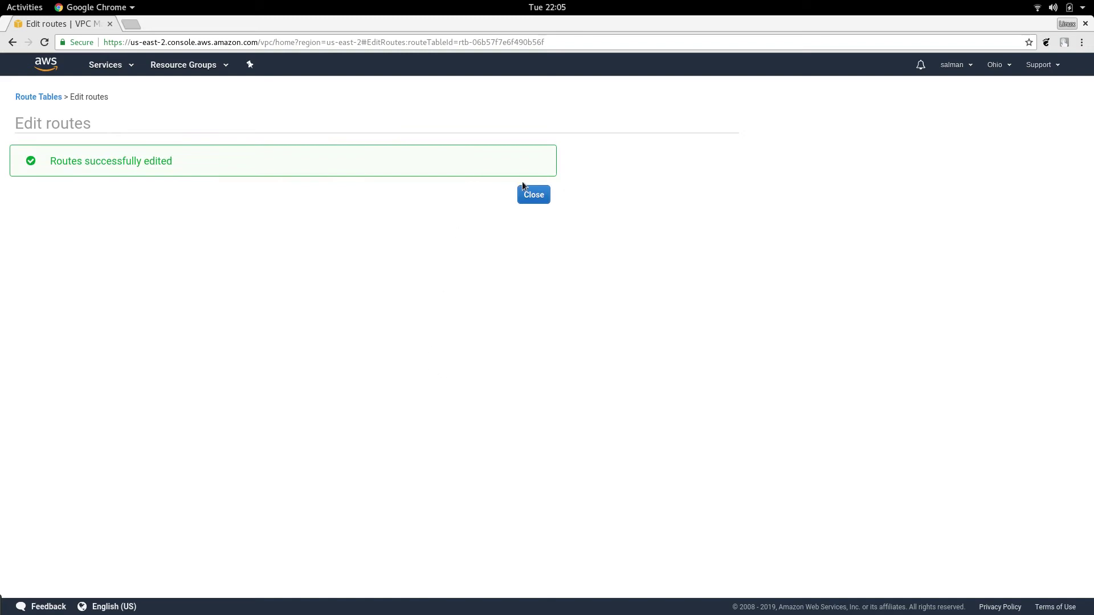
left_click(529, 196)
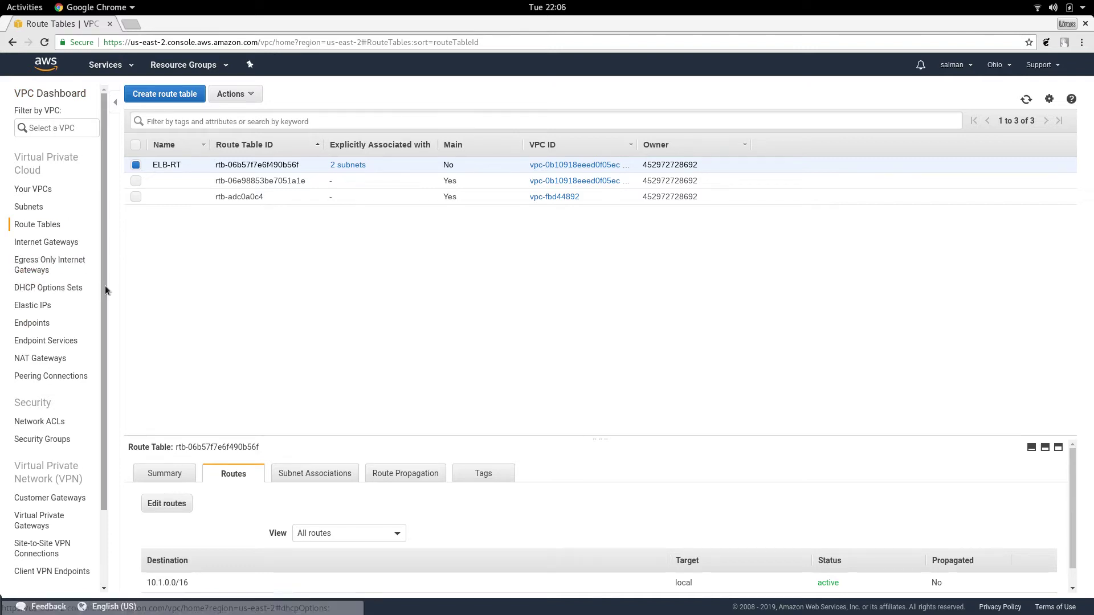
- Create a security group named ELB-SEC-GRP with the description "ELB Security Group" in the ELB-ITPINGS VPC
scroll(100, 319, "down", 3)
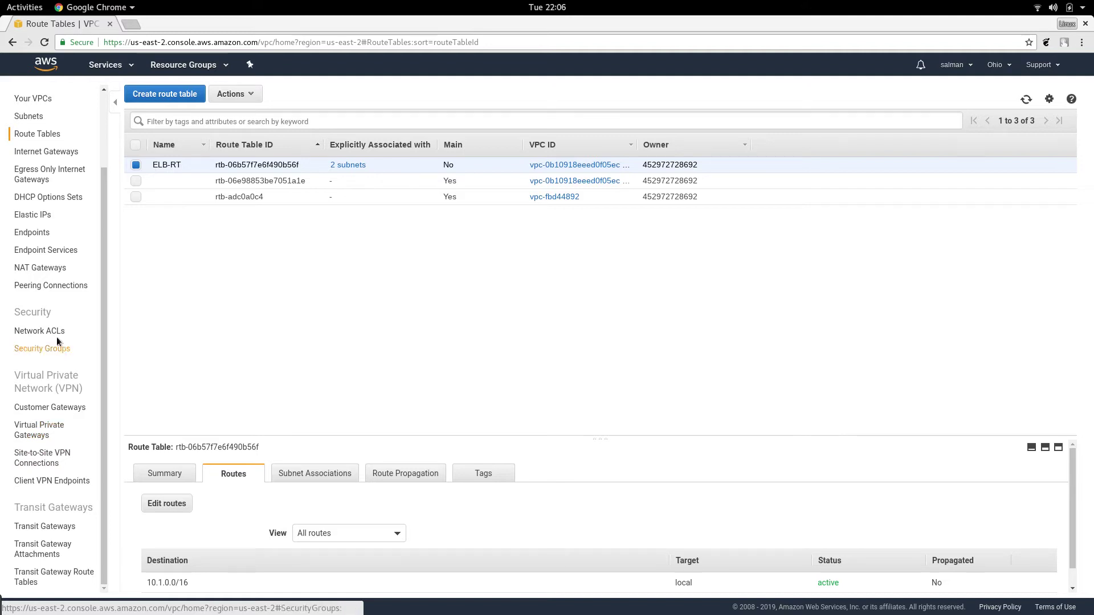
left_click(34, 347)
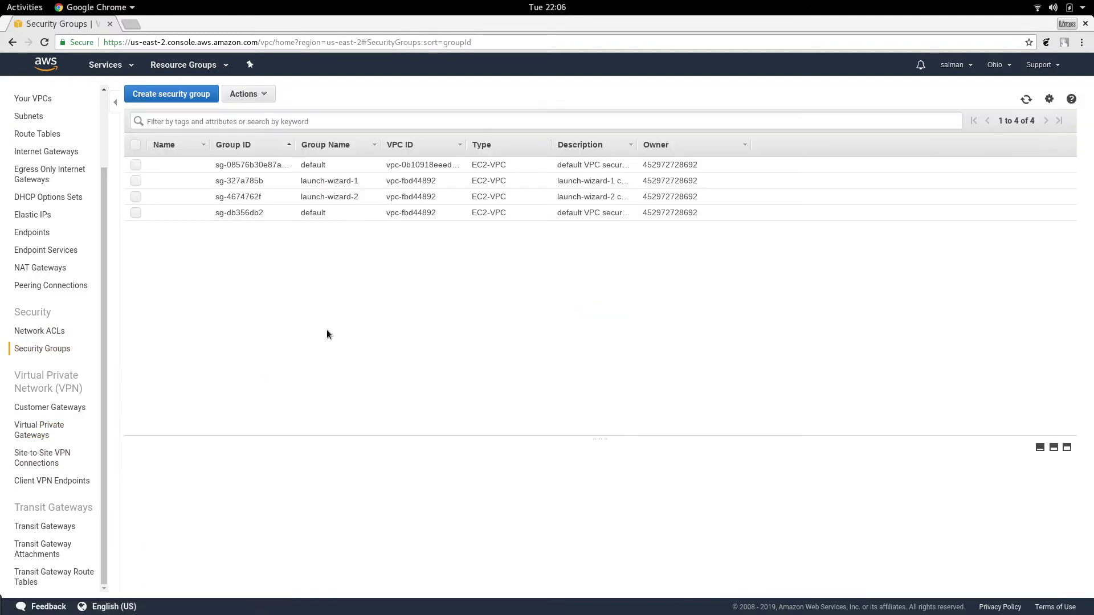
left_click(203, 95)
left_click(208, 179)
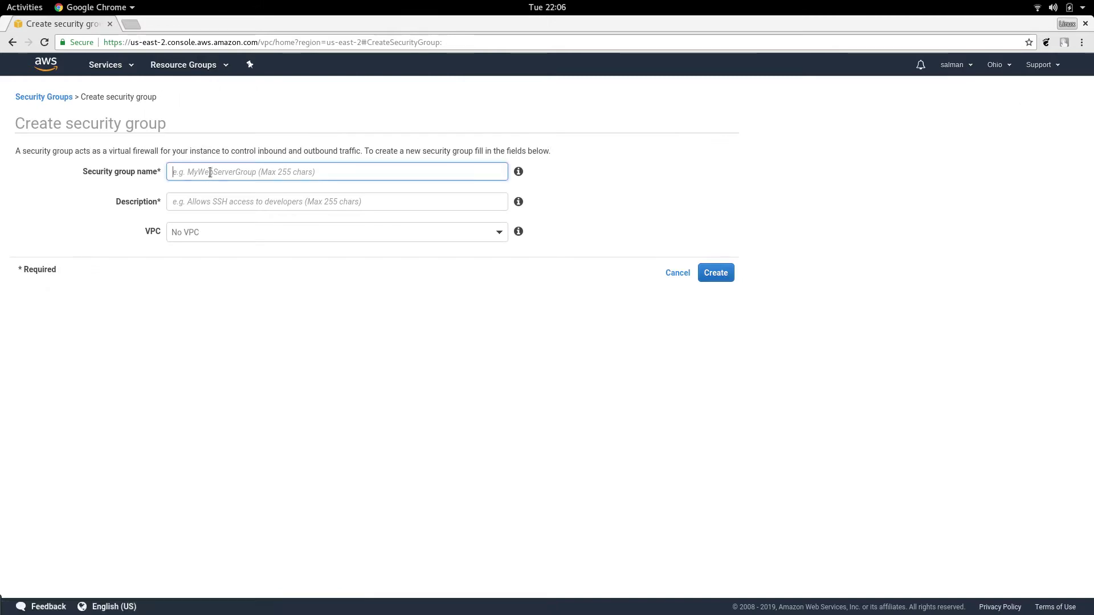
type("ELB-SEC")
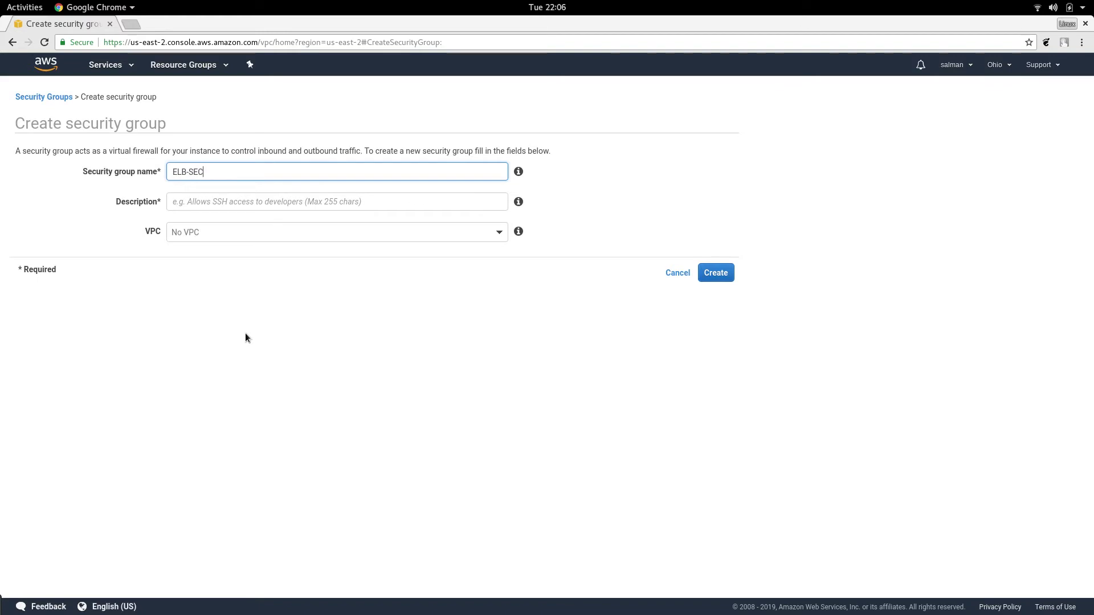
type("-GRP")
left_click(420, 203)
type("ELB Security Group")
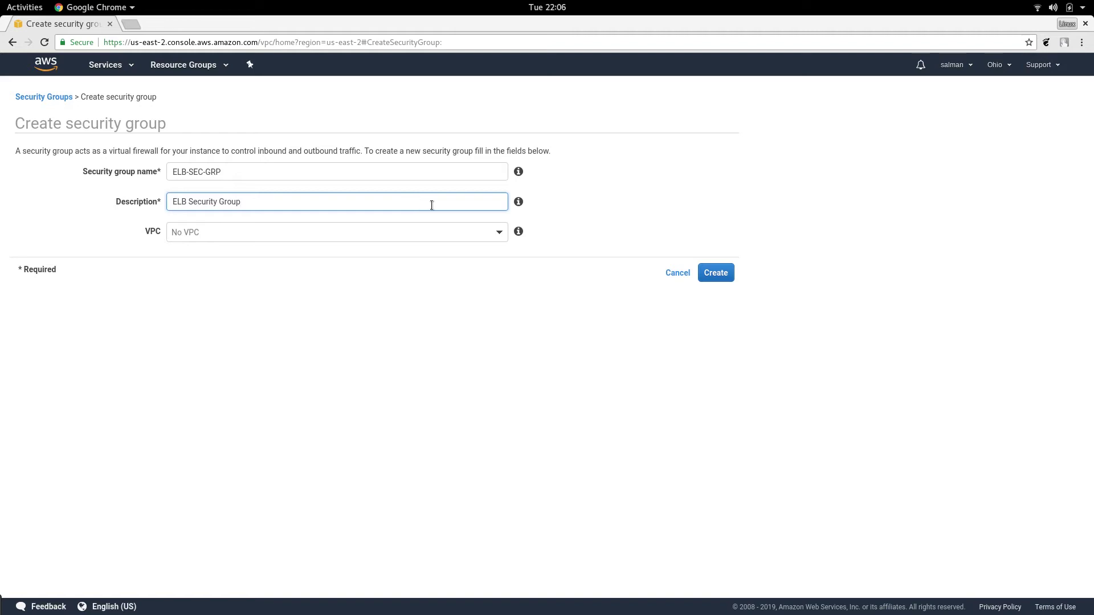
left_click(499, 232)
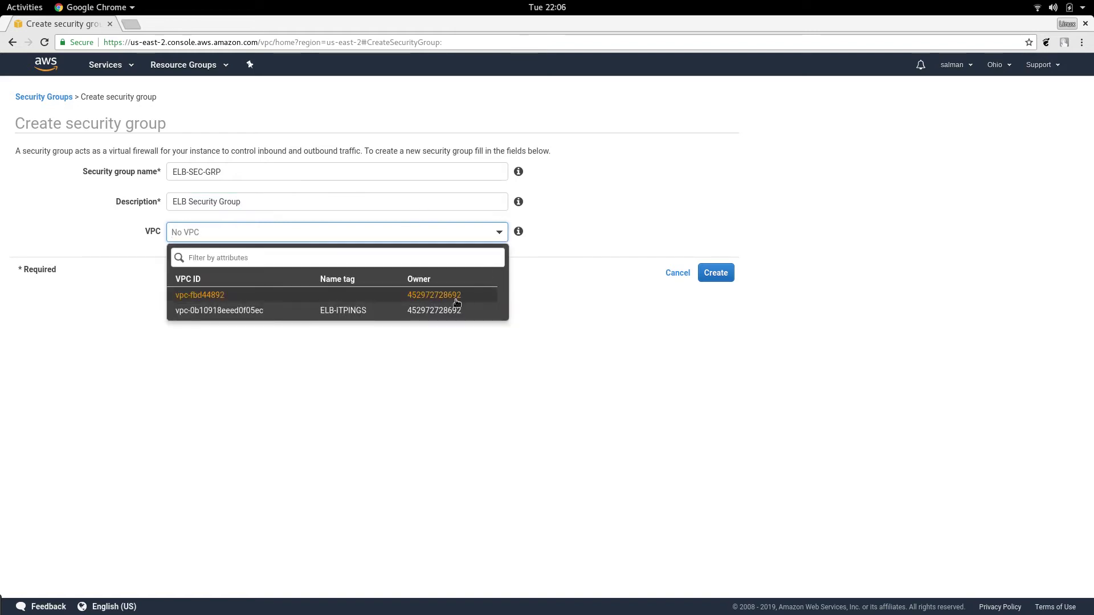
left_click(367, 312)
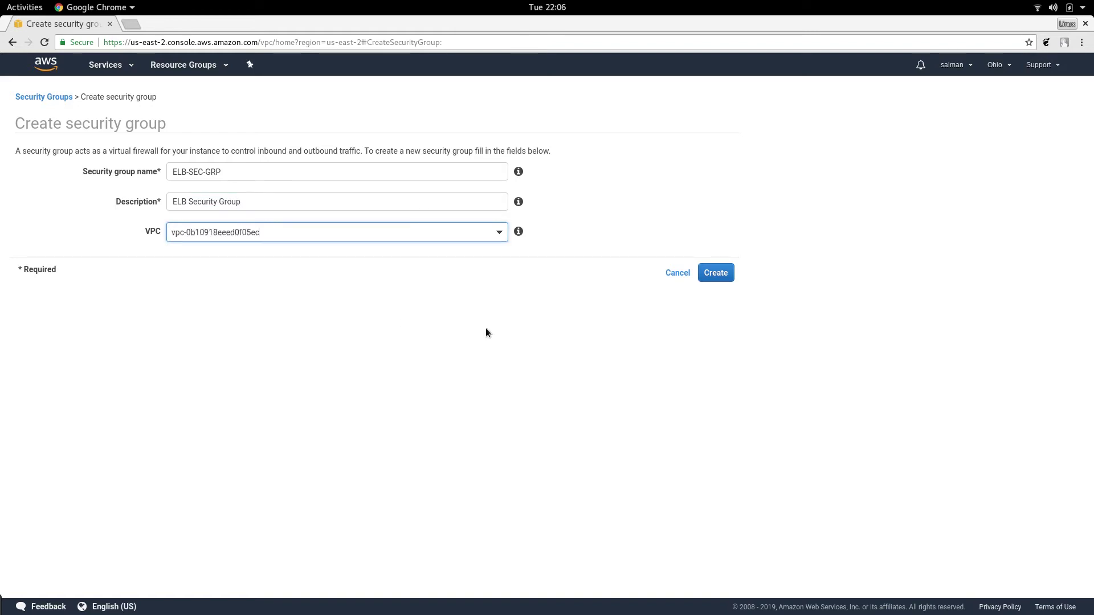
left_click(708, 275)
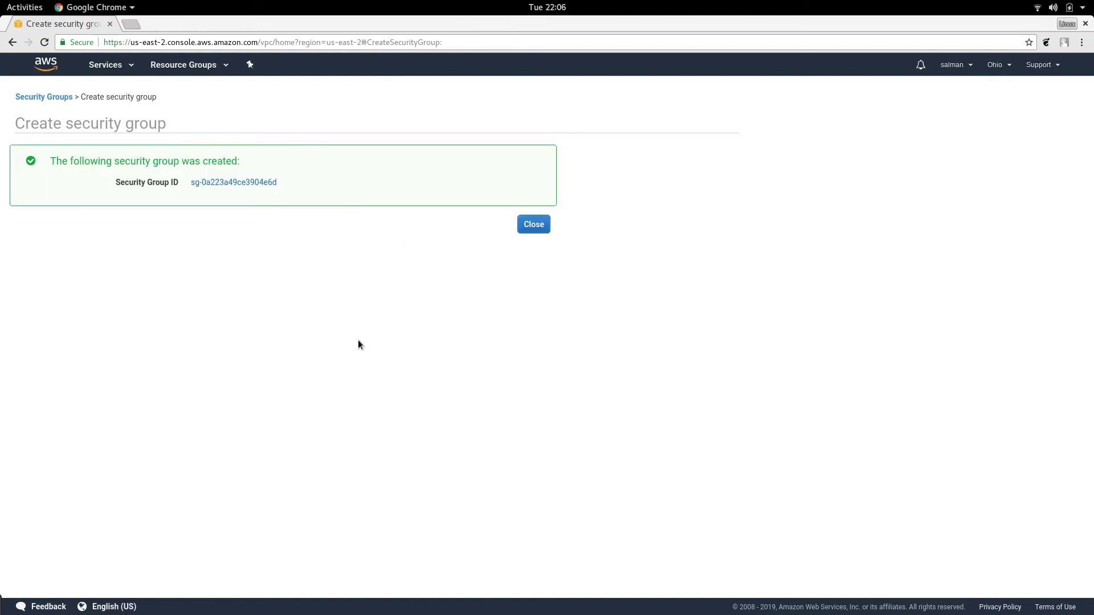
left_click(533, 224)
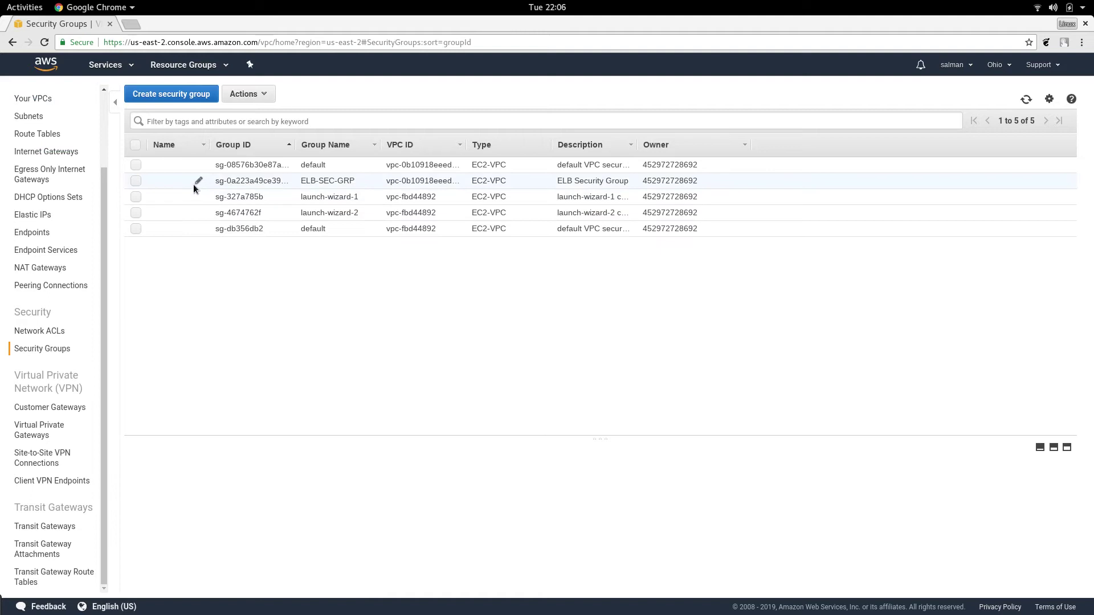
- Edit the inbound rules of the ELB-SEC-GRP security group and add a rule of type HTTP
left_click(136, 178)
left_click(242, 474)
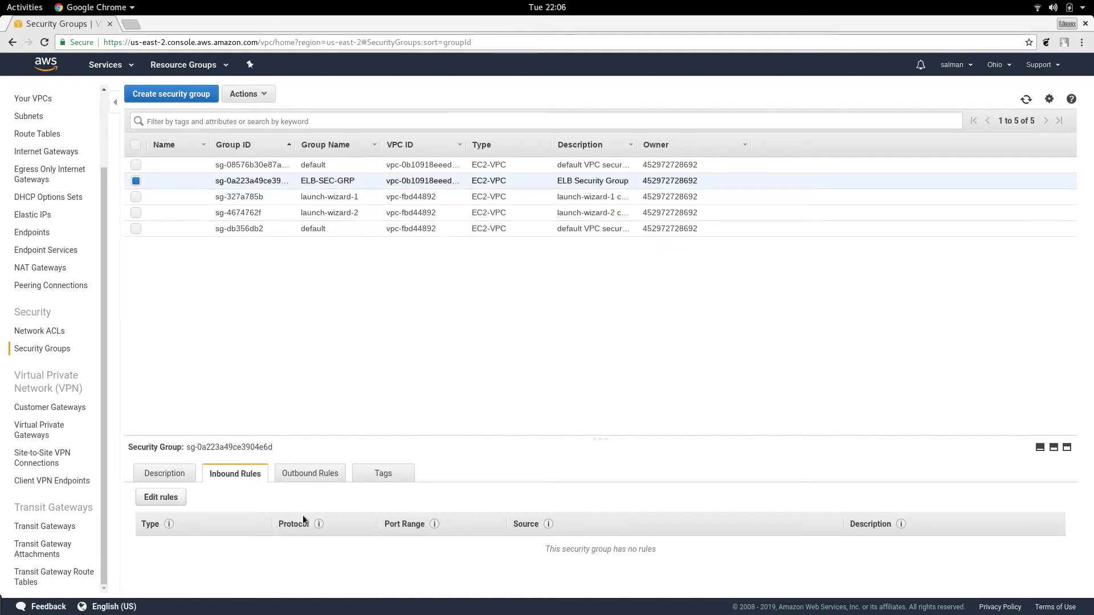
left_click(172, 499)
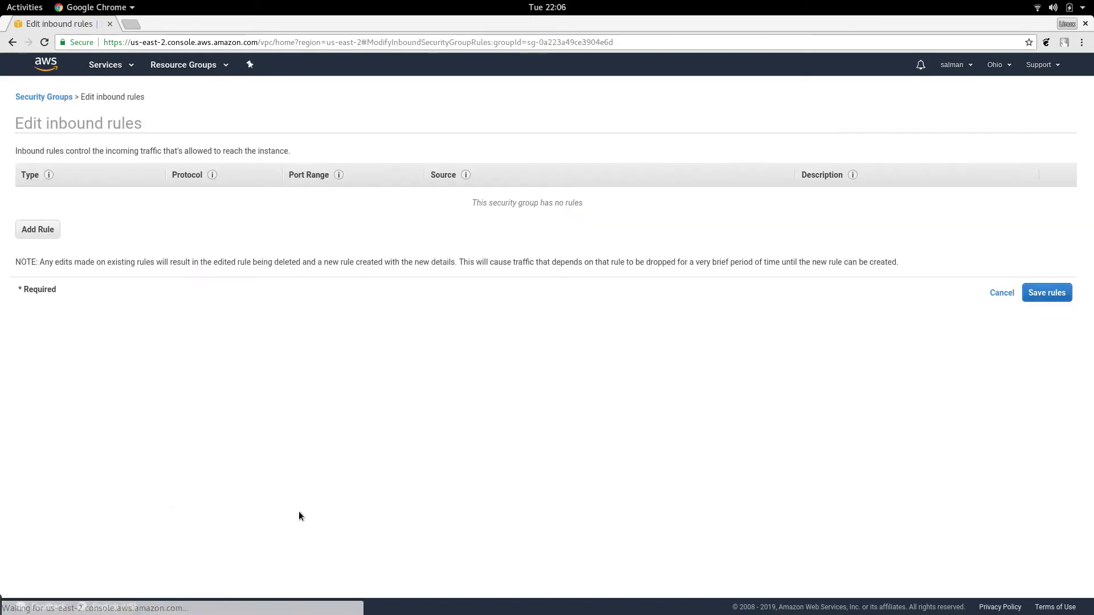
left_click(38, 227)
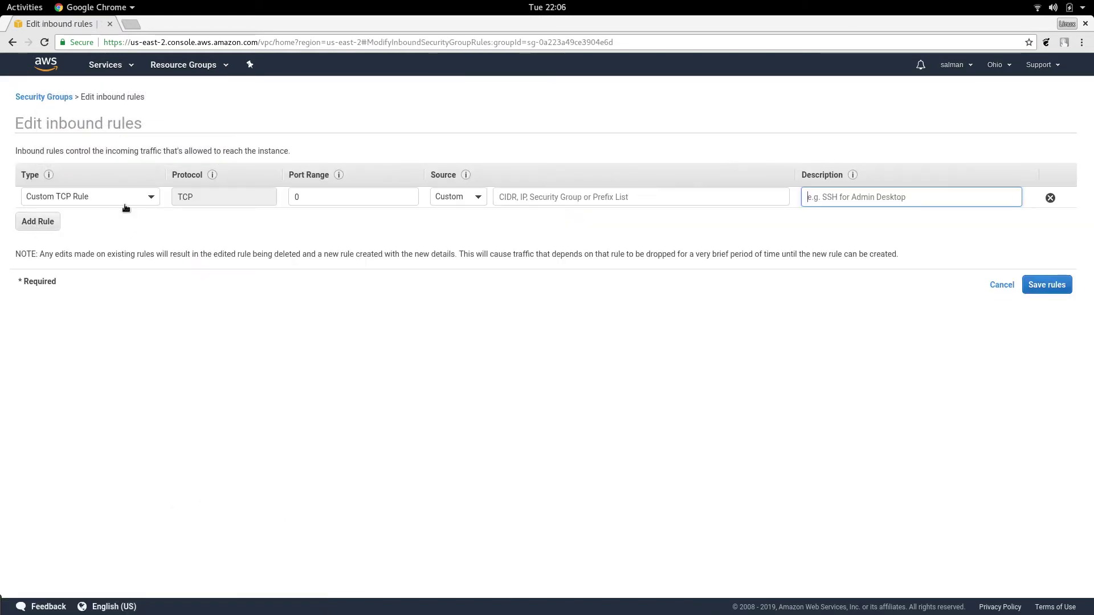
left_click(147, 197)
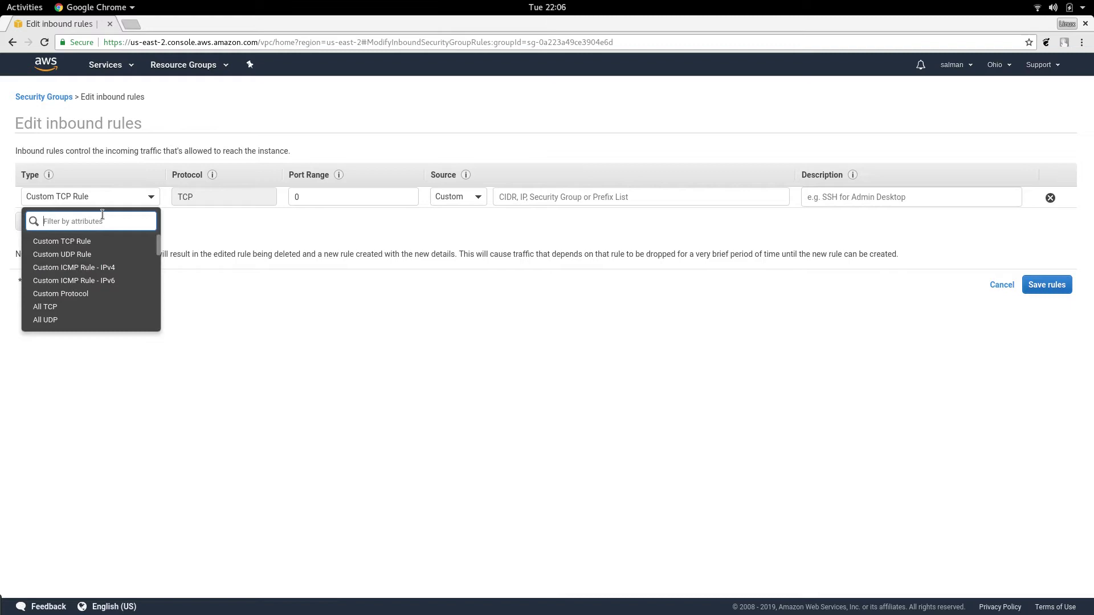
type("h")
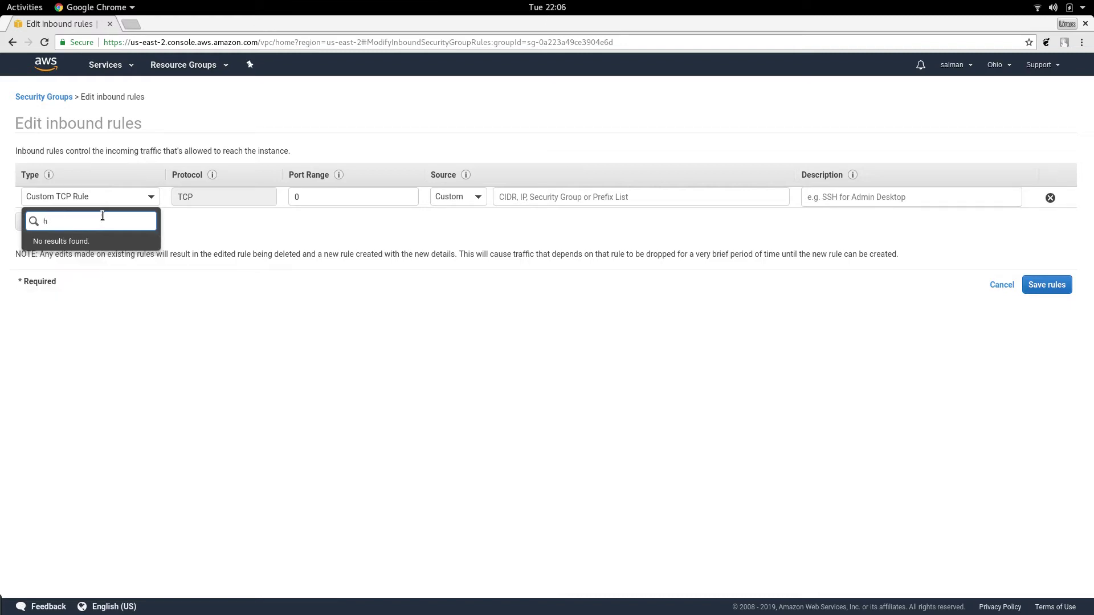
type("htttp")
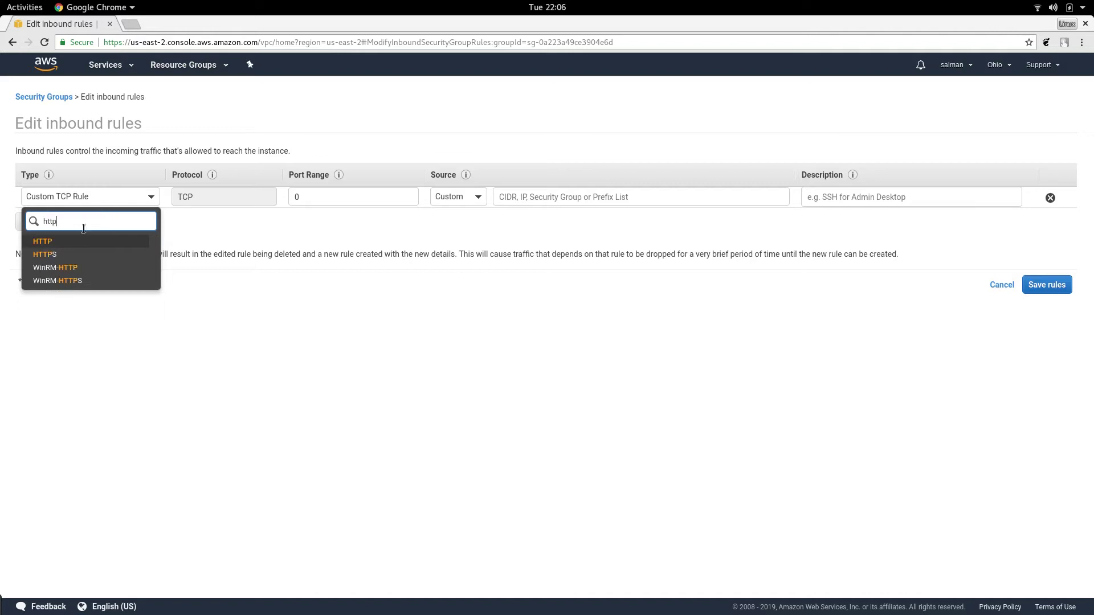
left_click(75, 240)
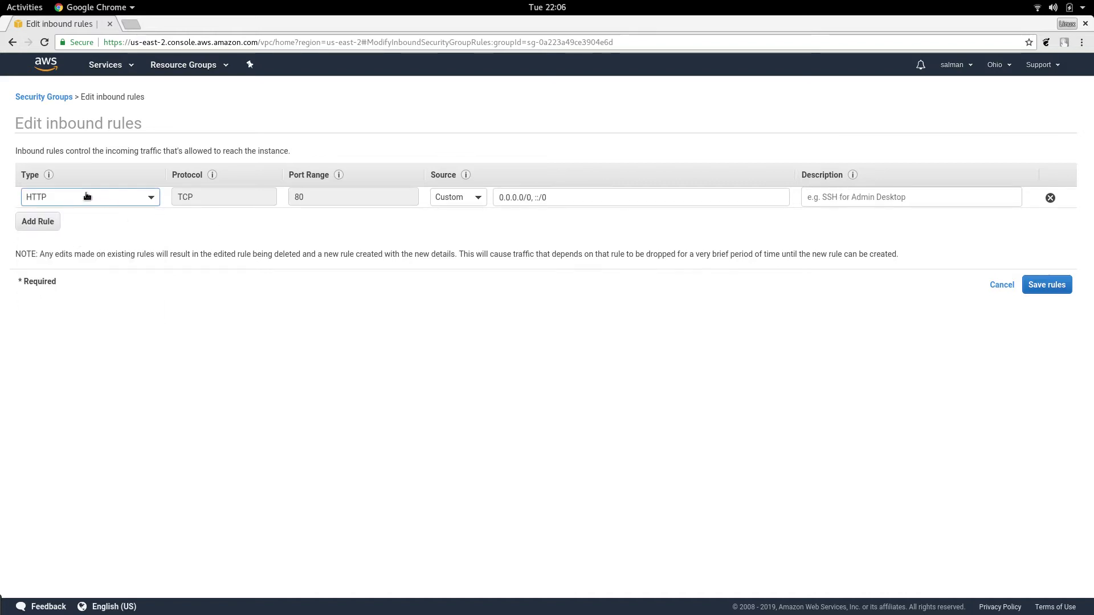
- Add a second inbound rule of type HTTPS to the security group
left_click(38, 221)
left_click(149, 218)
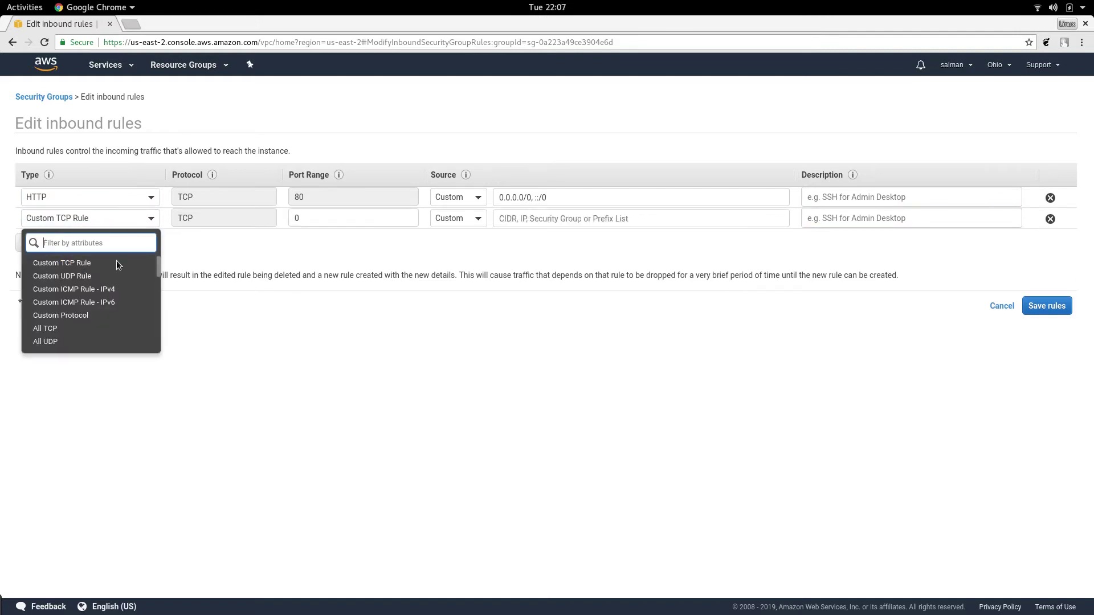
type("https")
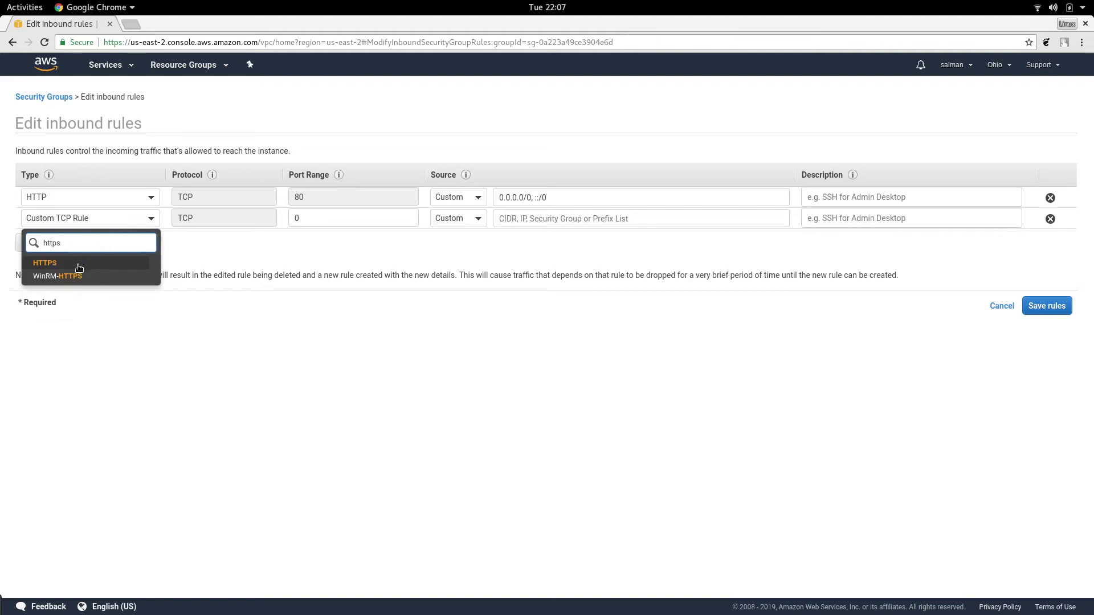
left_click(79, 265)
- Add a third inbound rule of type SSH and try to save the rules
left_click(44, 244)
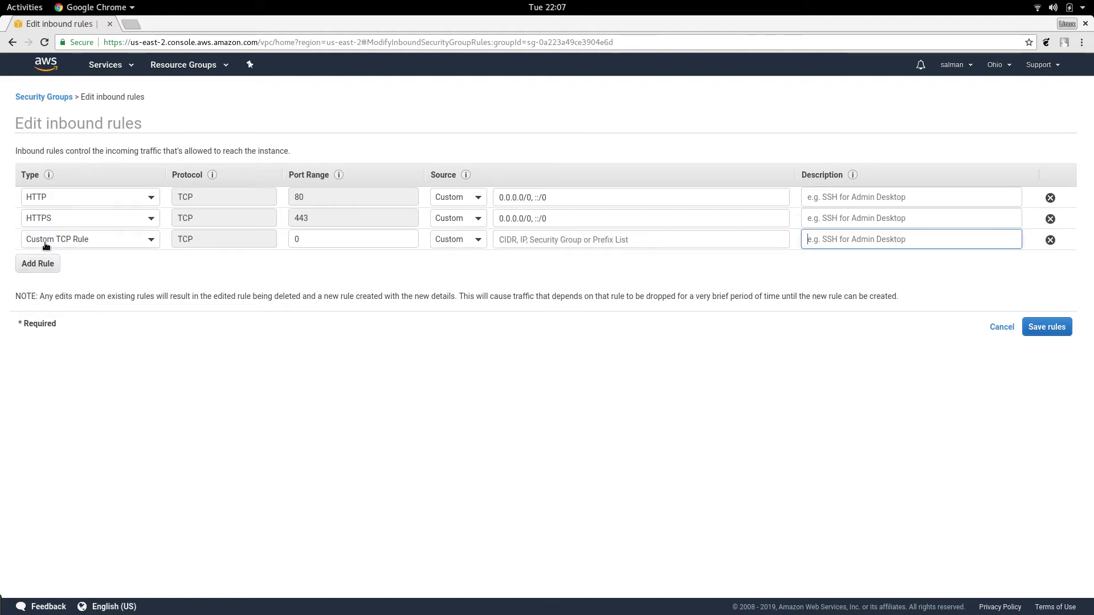
left_click(84, 249)
type("ssh")
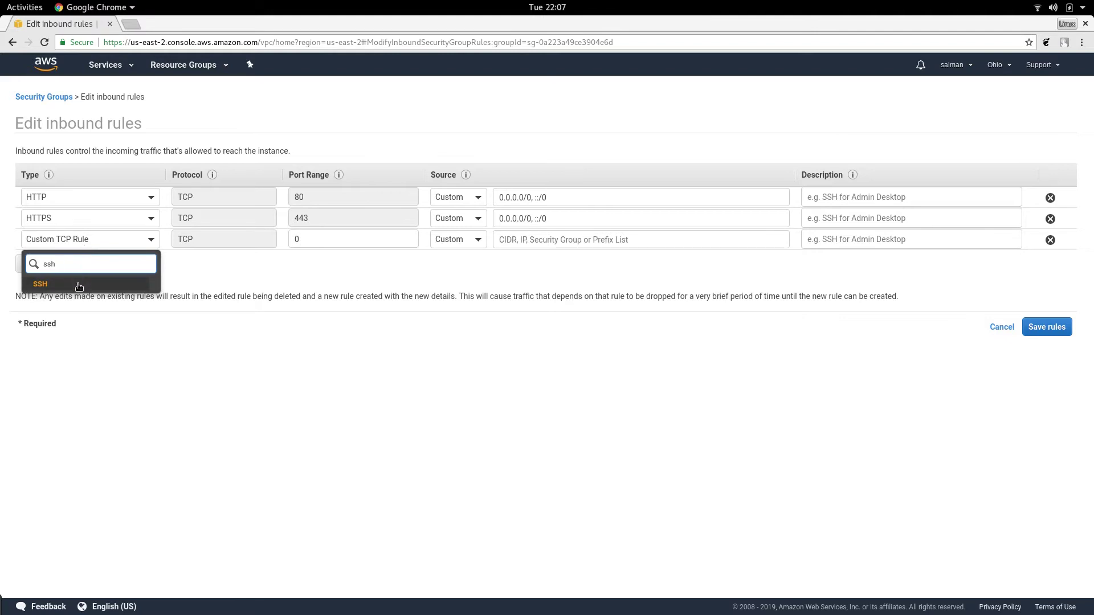
left_click(78, 284)
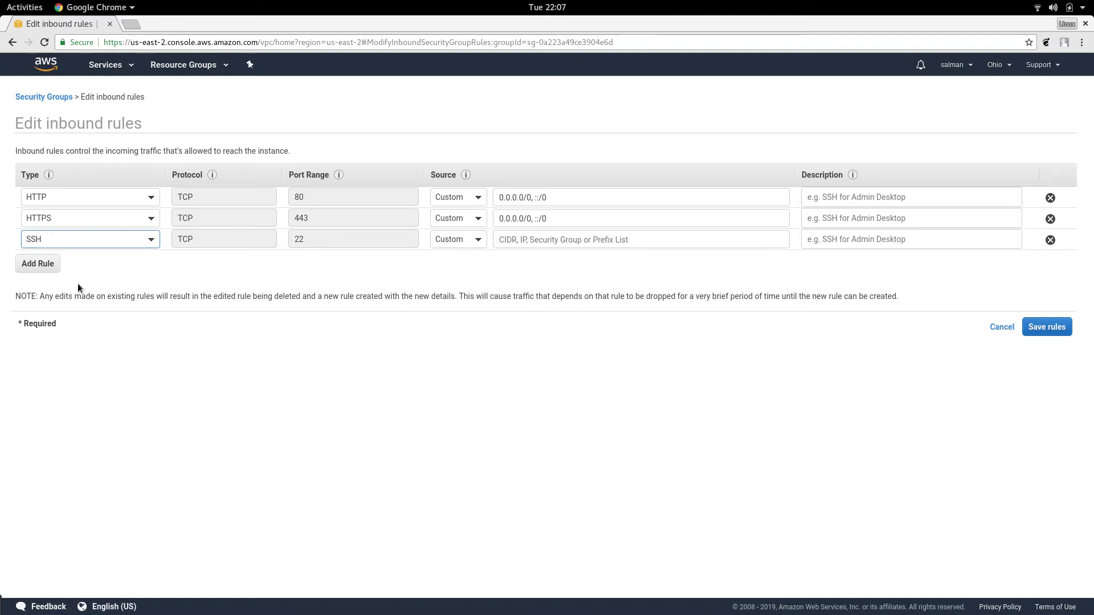
left_click(1046, 326)
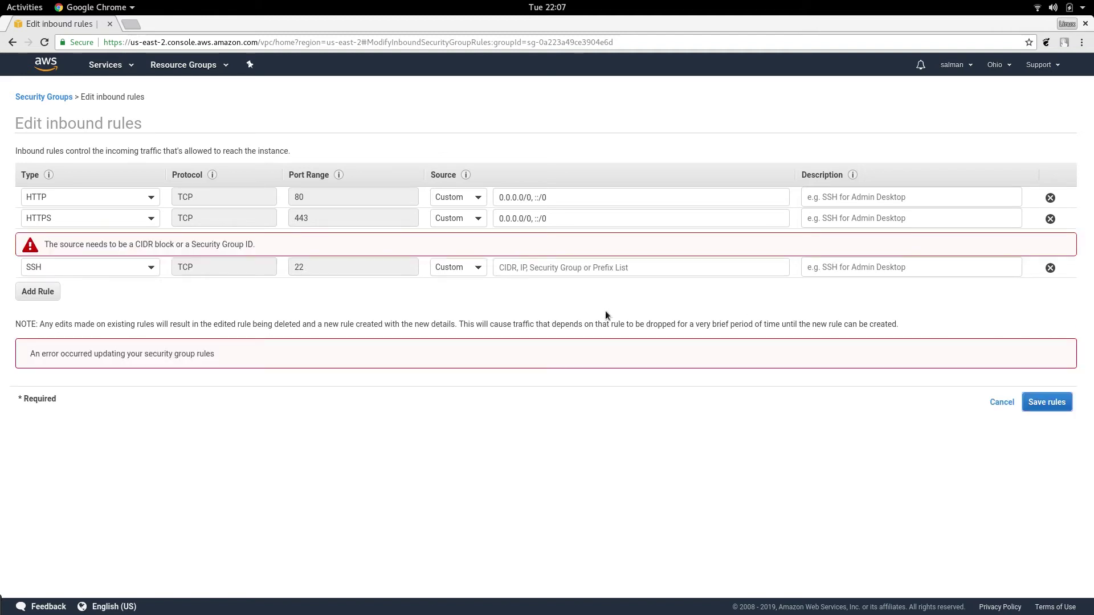
- Set the SSH rule's source to My IP, save the inbound rules and return to the security group list
left_click(567, 269)
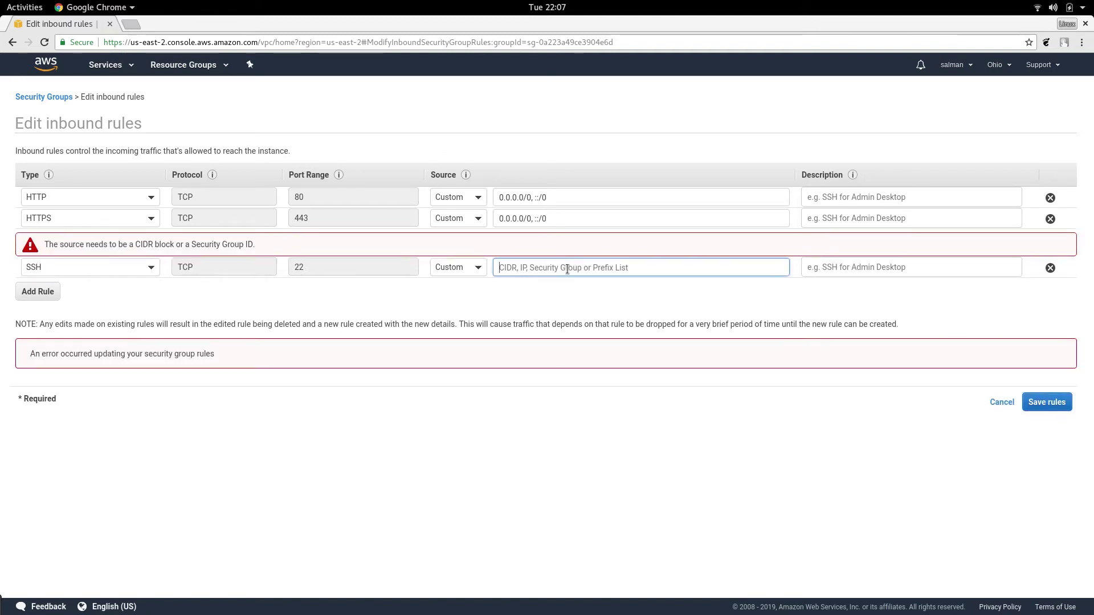
left_click(477, 268)
left_click(467, 320)
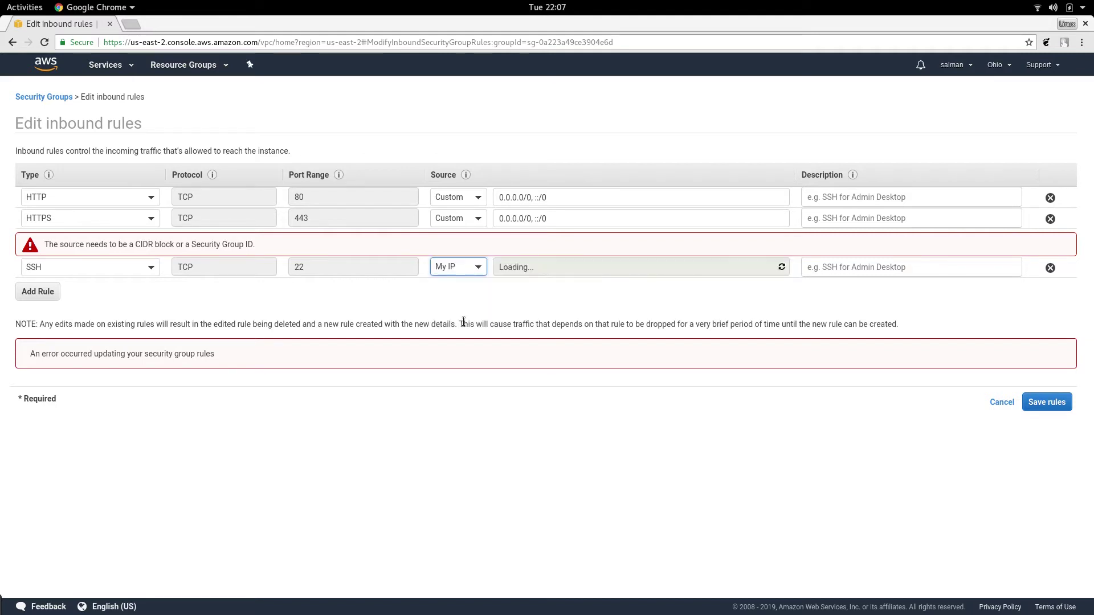
left_click(1042, 409)
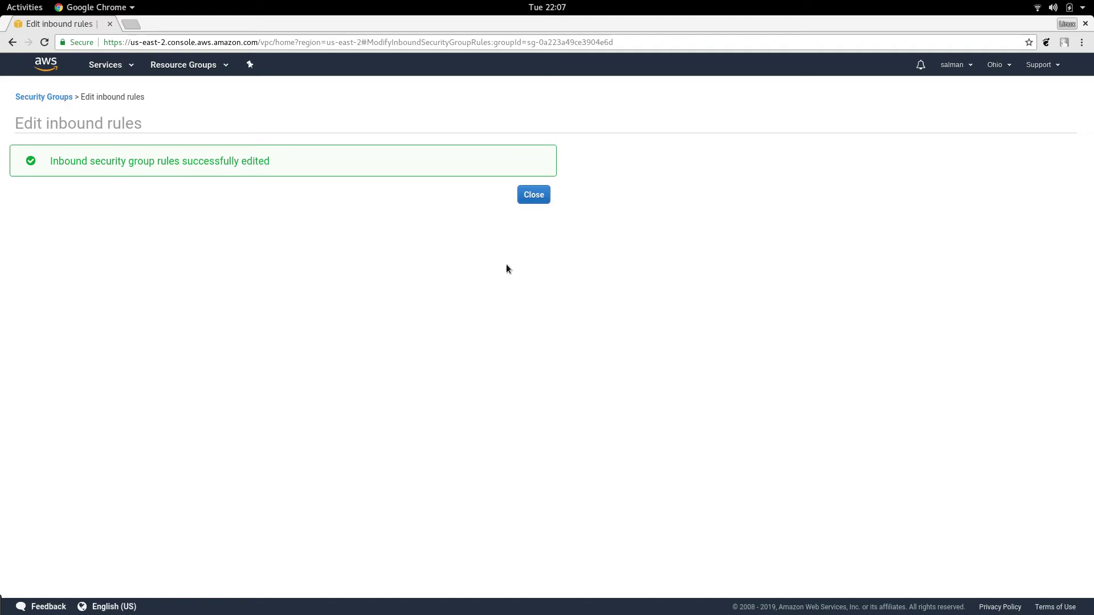
left_click(533, 196)
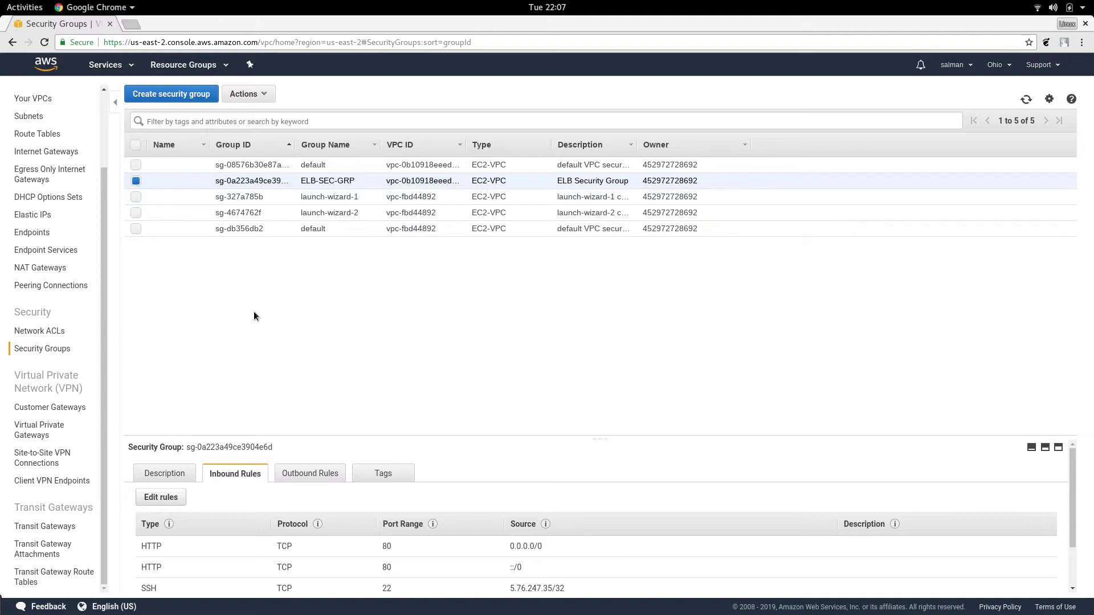
scroll(51, 279, "up", 2)
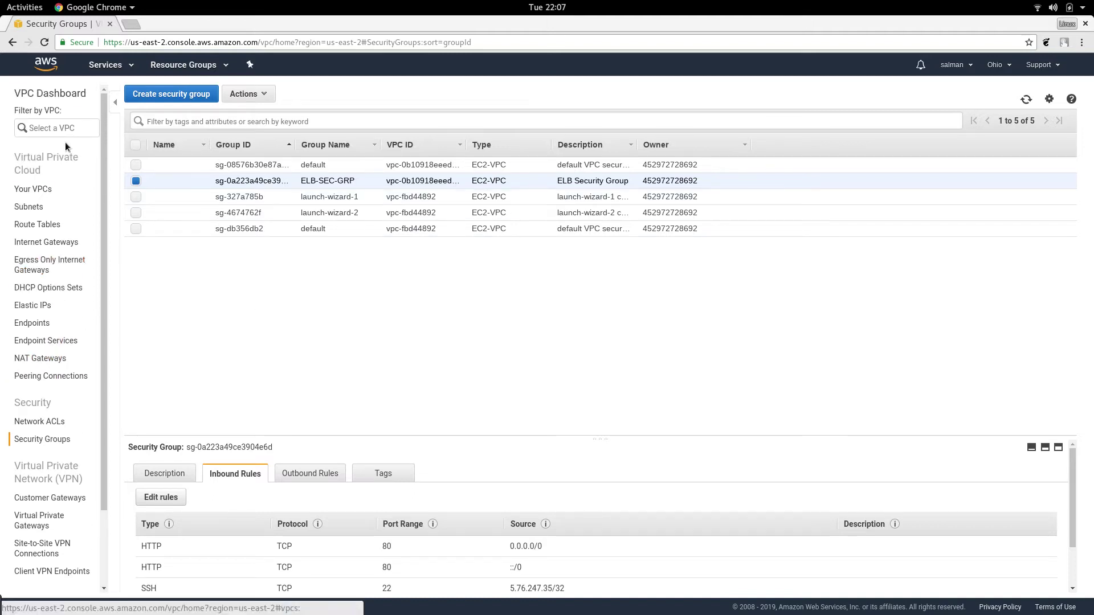
- Go to the EC2 instances and start launching one from the 64-bit (x86) Amazon Linux 2 AMI, keeping the t2.micro type
left_click(120, 69)
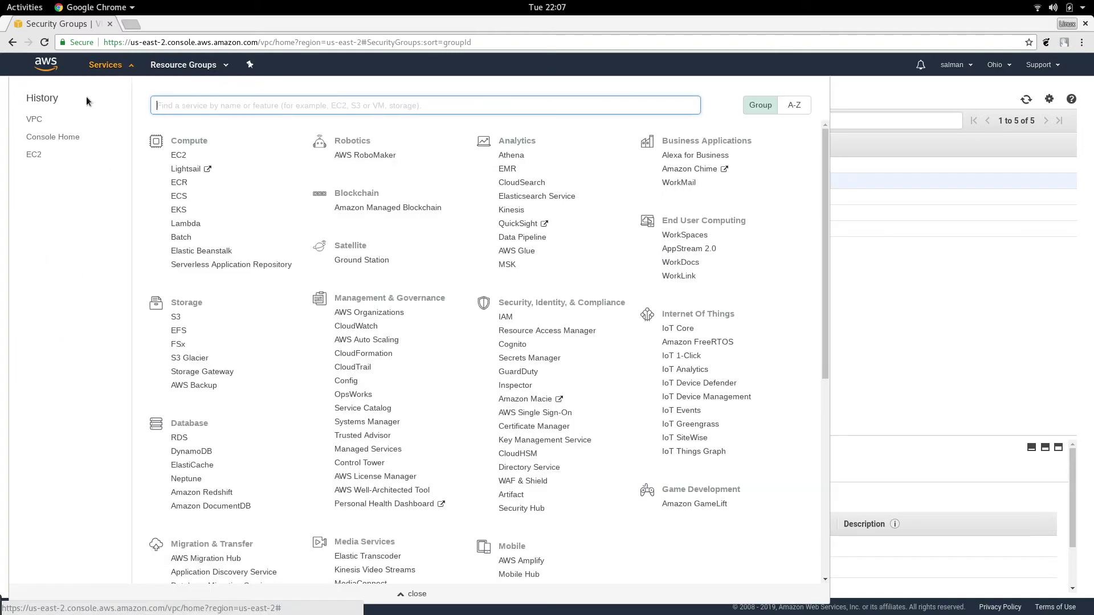
left_click(34, 154)
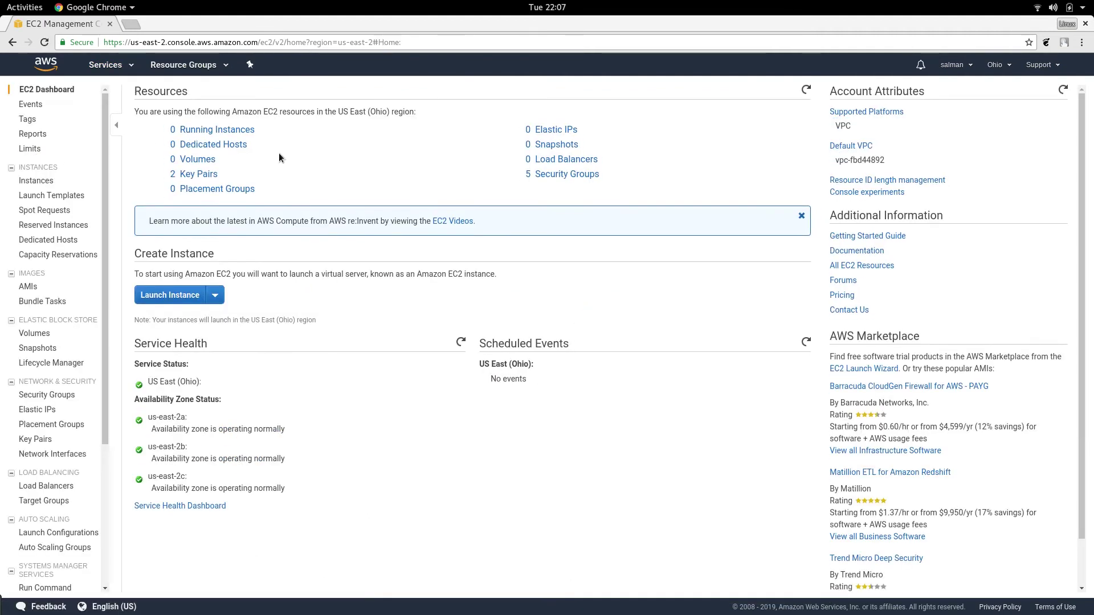
left_click(234, 131)
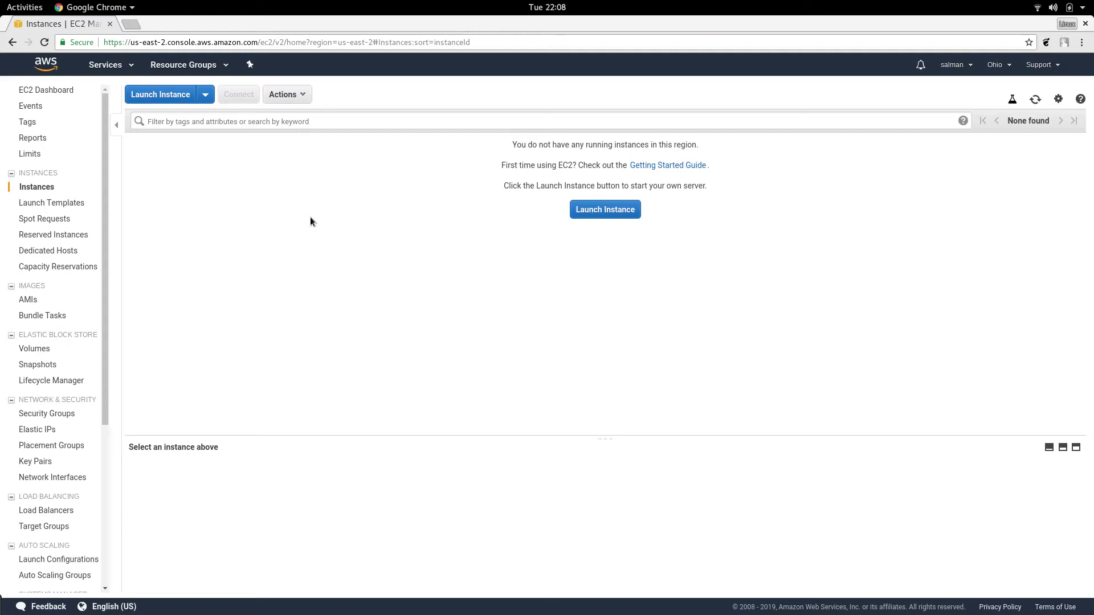
left_click(205, 98)
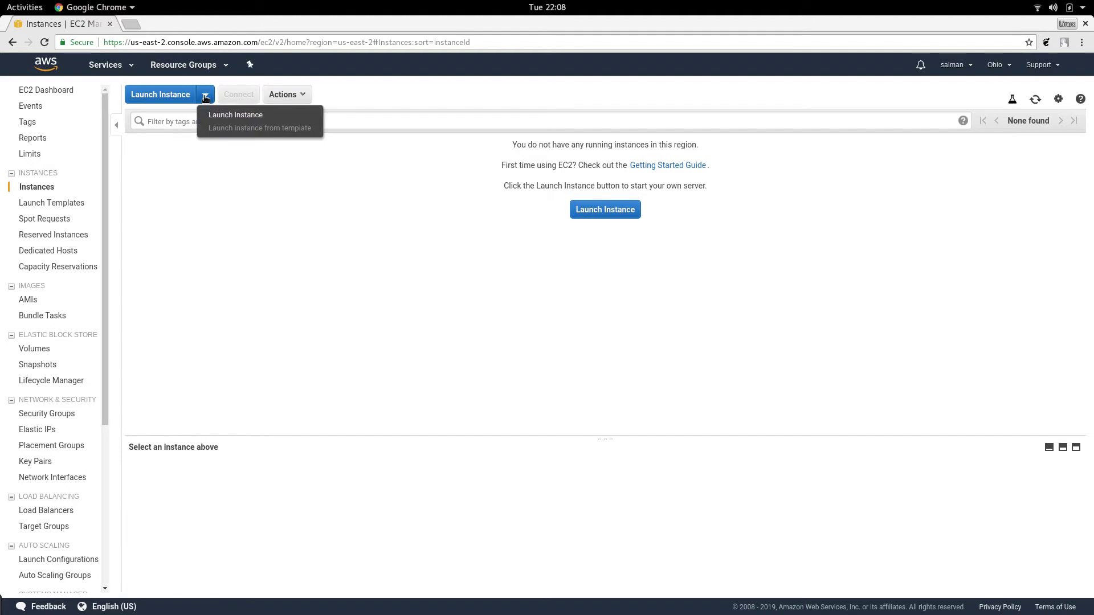
left_click(228, 115)
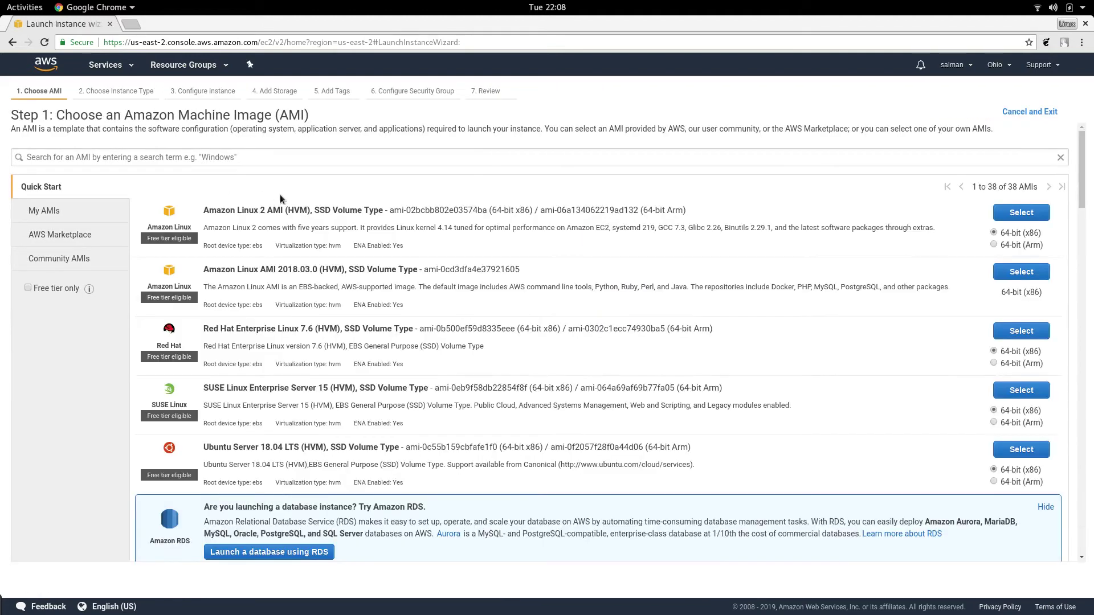
left_click(1021, 212)
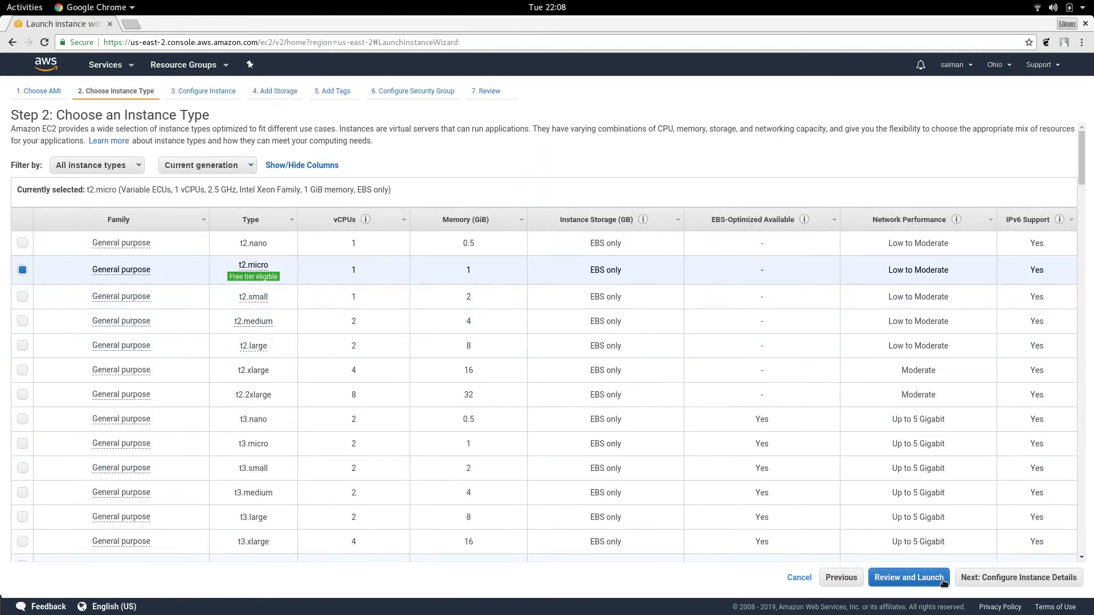
left_click(1003, 580)
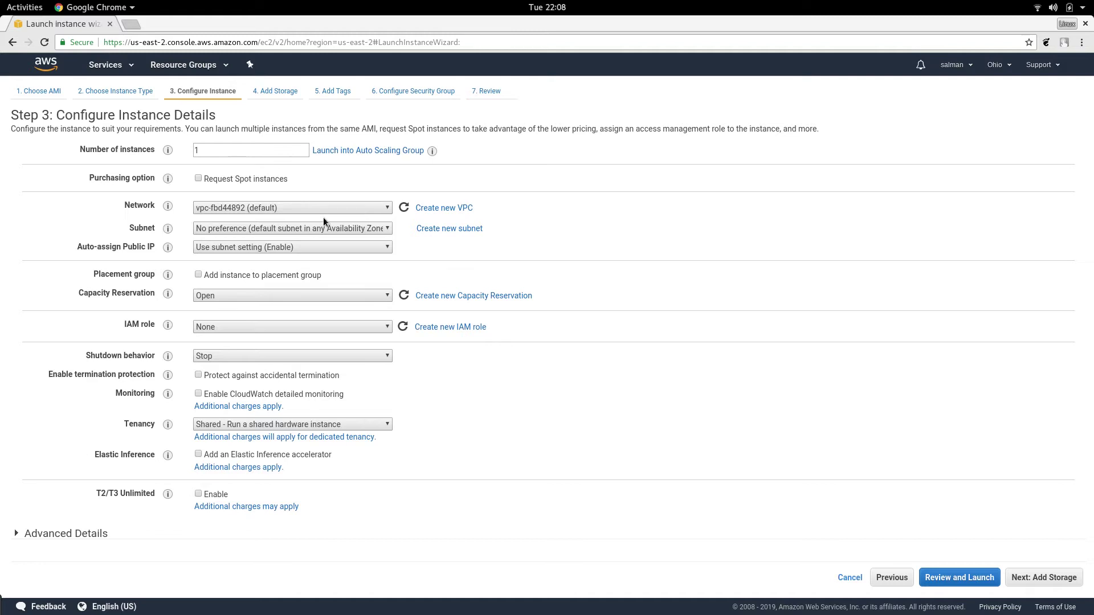
- Set the instance's network to ELB-ITPINGS, subnet to ELB-Subnet-1 and auto-assign public IP to Enable, and continue to storage
left_click(356, 206)
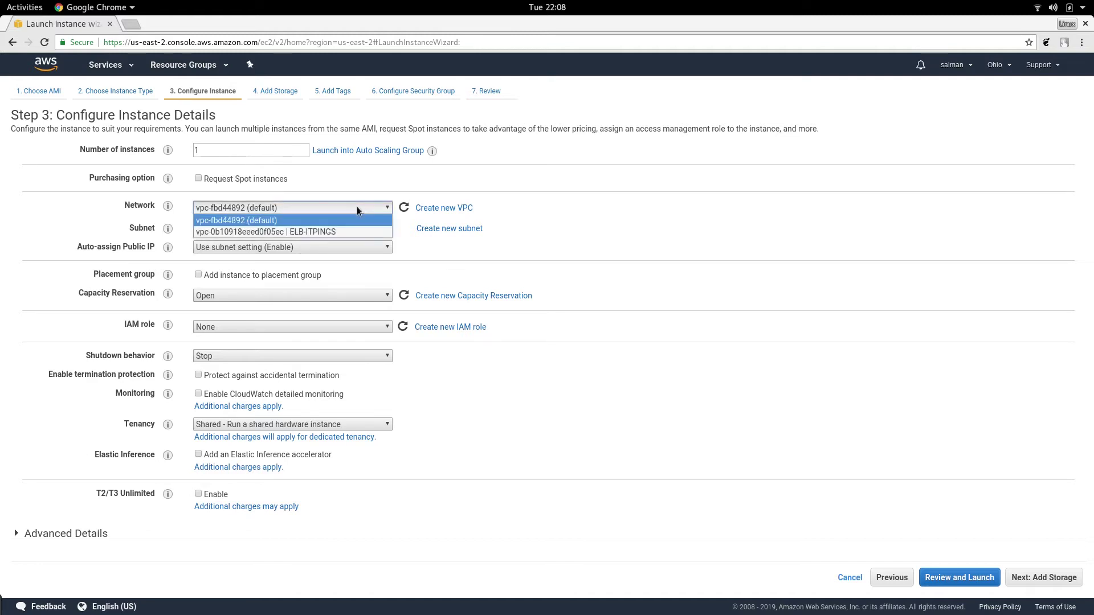
left_click(313, 230)
left_click(381, 229)
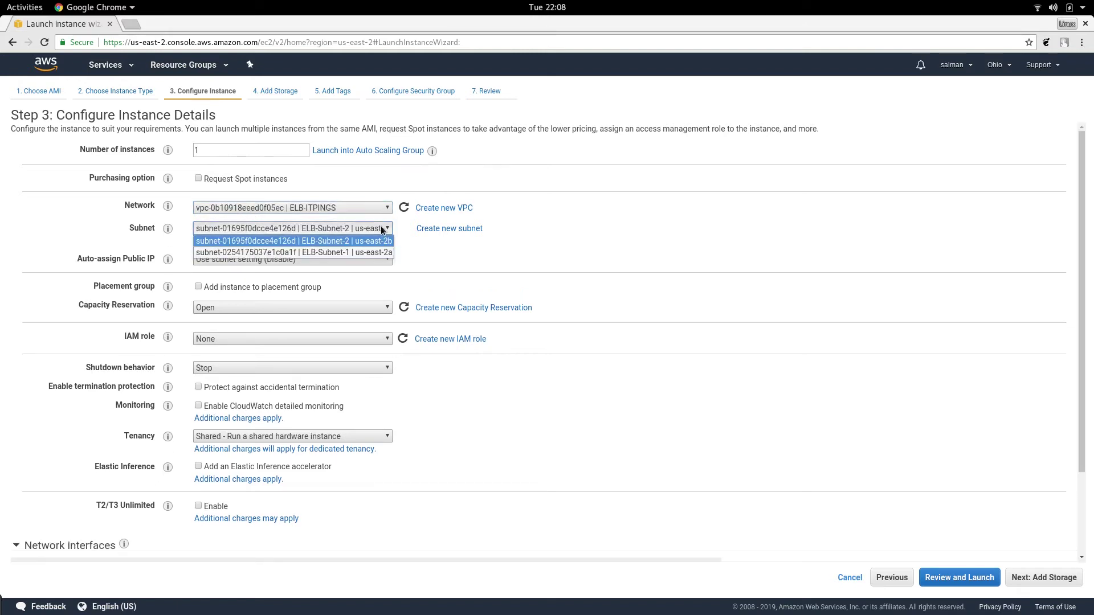
left_click(375, 252)
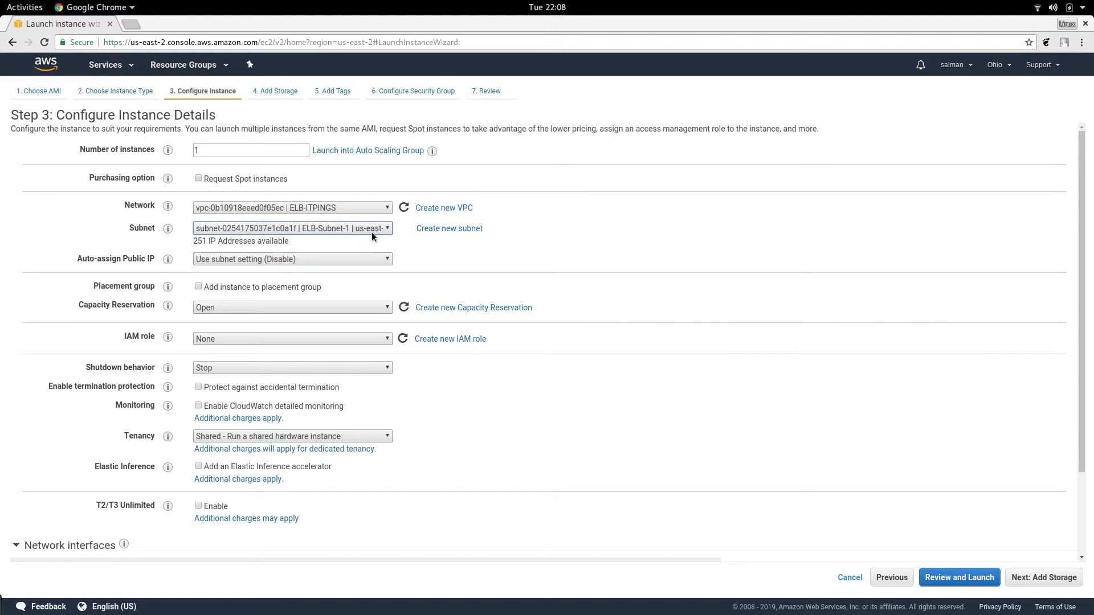
left_click(330, 260)
left_click(289, 282)
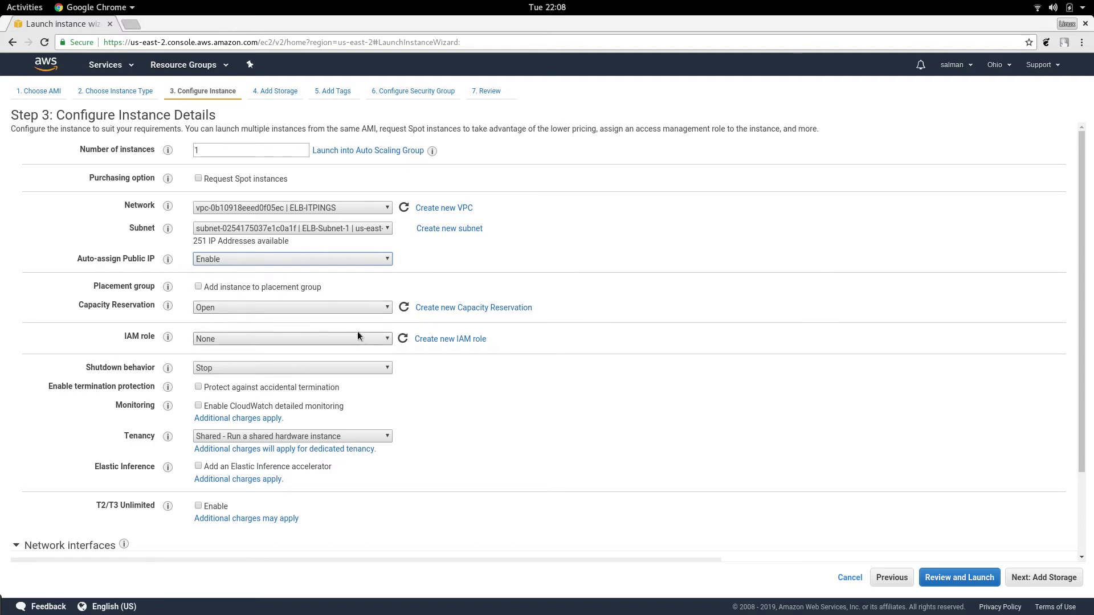
scroll(358, 338, "down", 3)
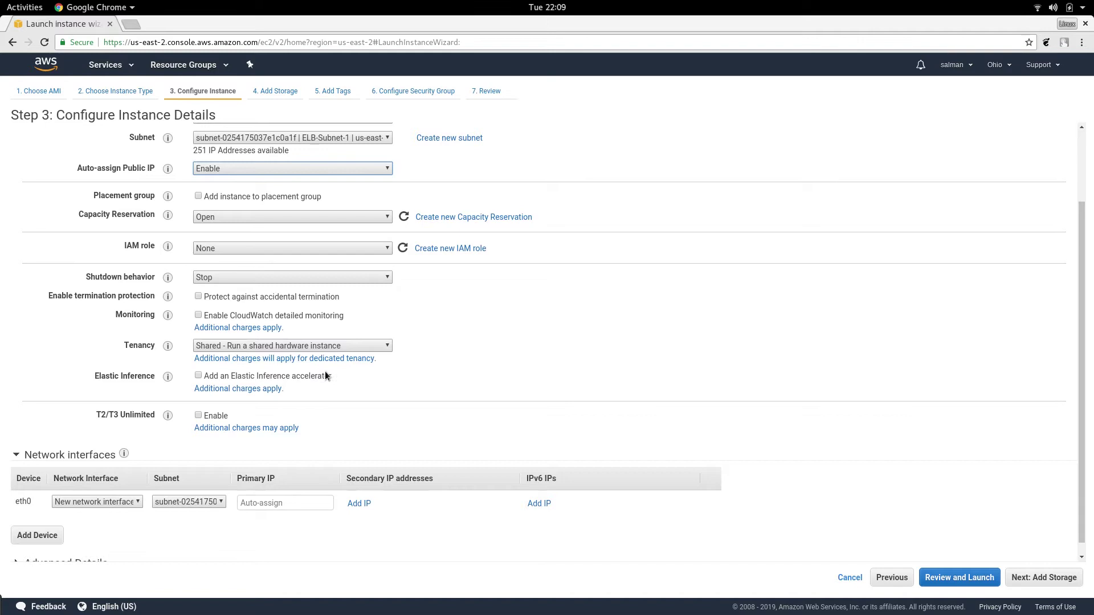
scroll(326, 375, "down", 1)
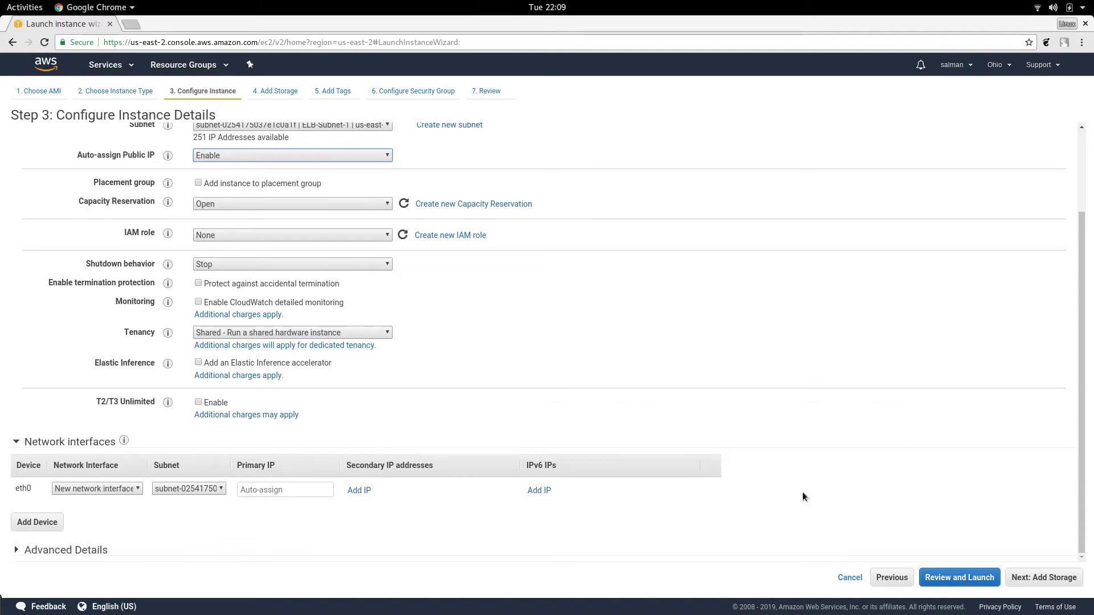
left_click(1052, 578)
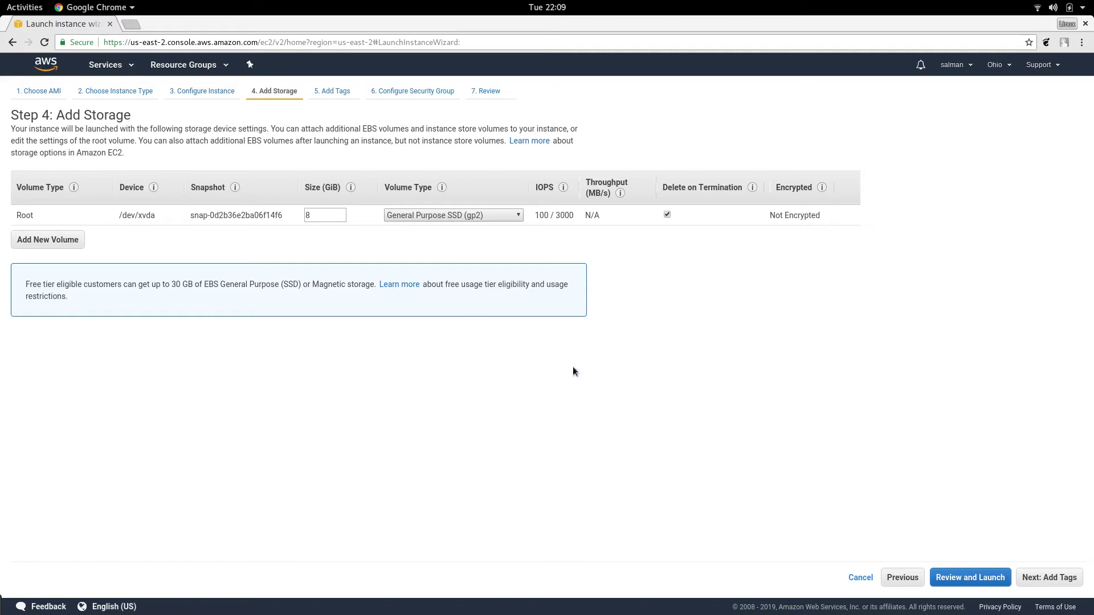
- Keep the default storage and add an instance tag with key NAME and value Webserver-1
left_click(1063, 581)
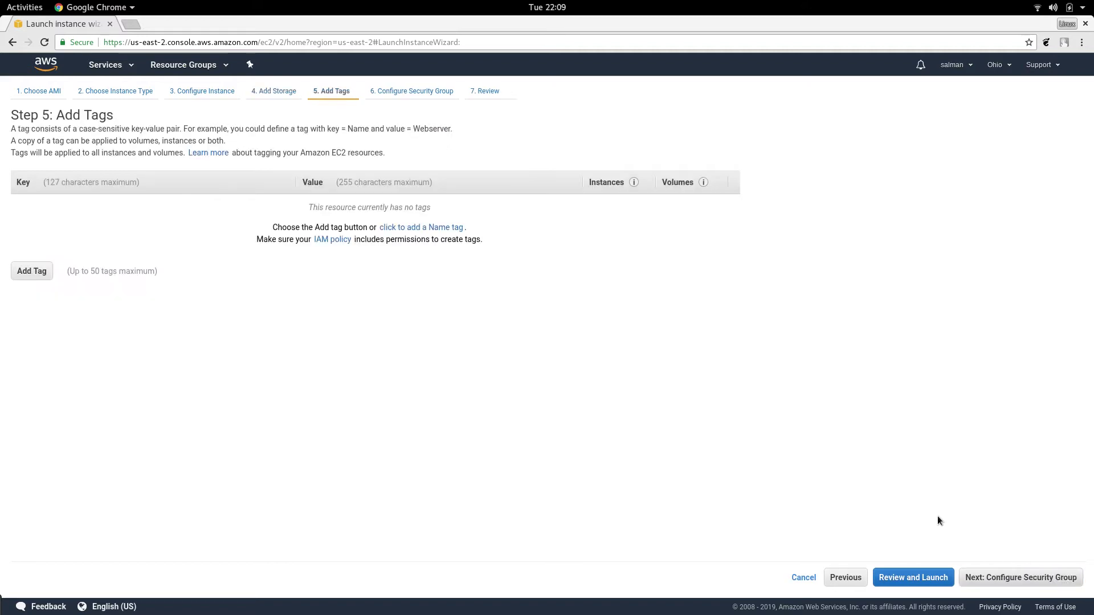
left_click(35, 268)
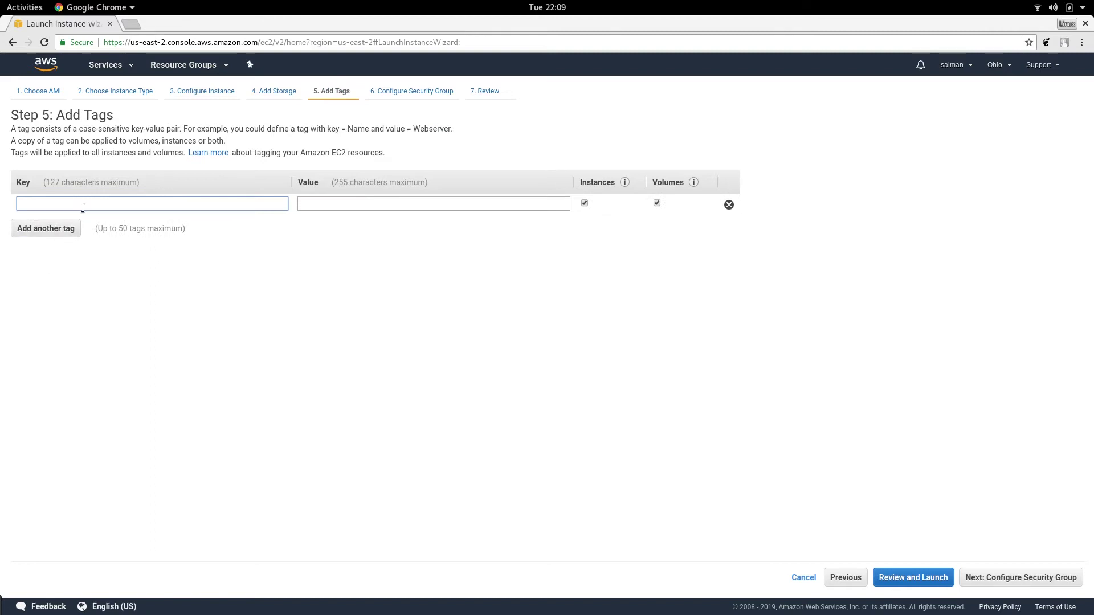
type("NAME")
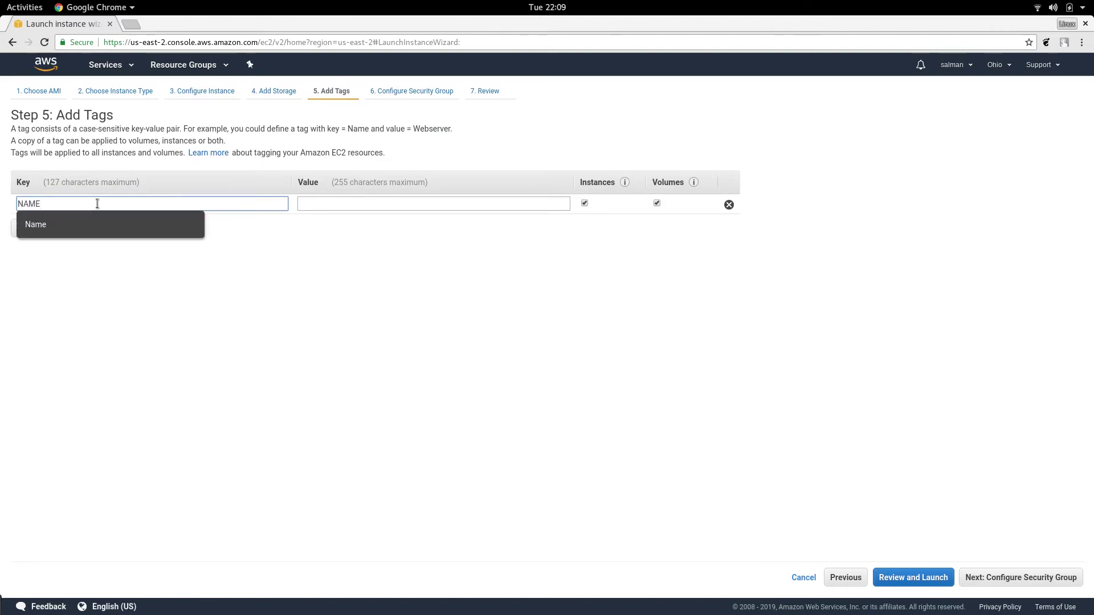
left_click(326, 200)
type("WE")
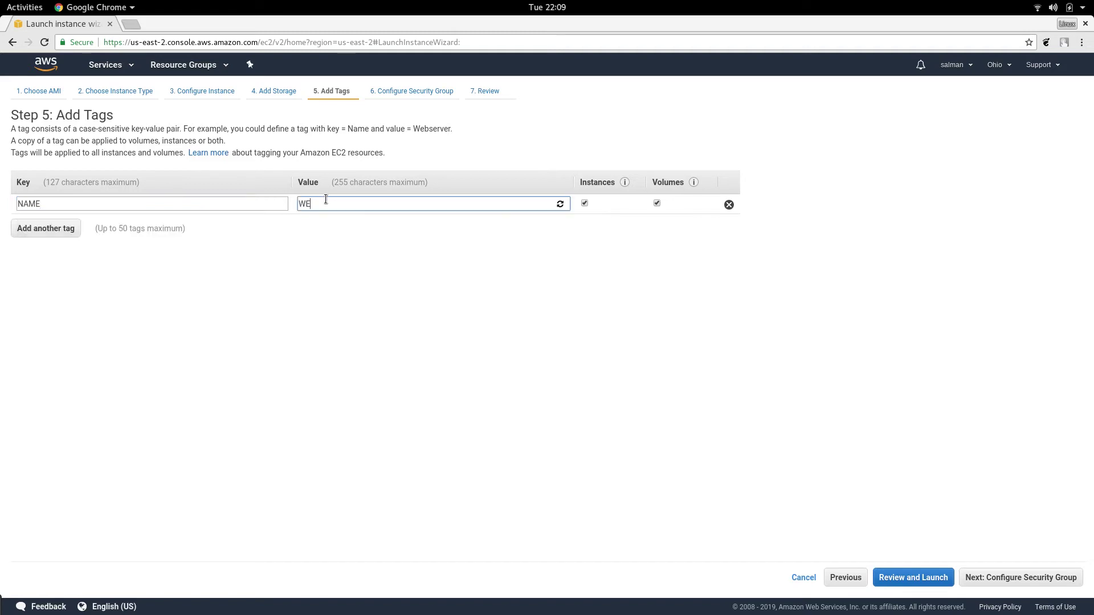
type("BSERVER-1")
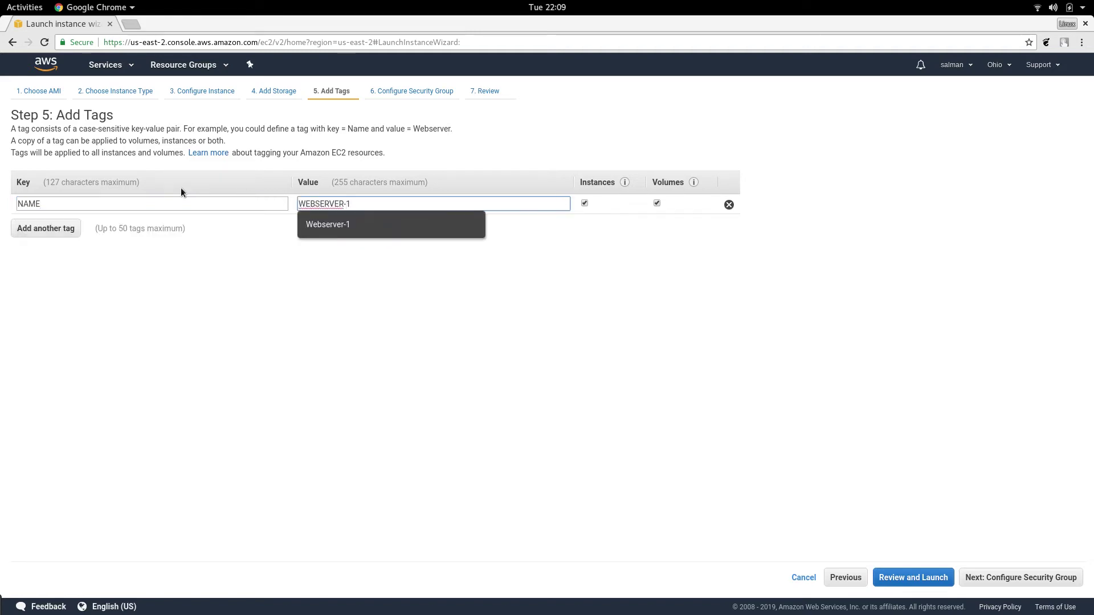
left_click(324, 221)
left_click(390, 221)
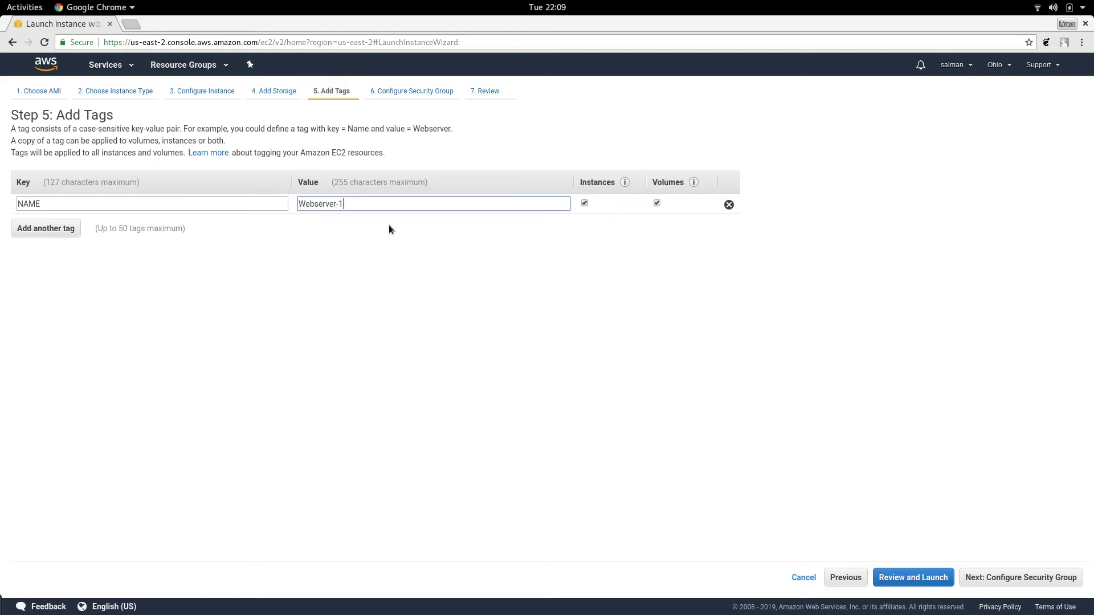
- Assign the existing security group ELB-SEC-GRP to the instance and continue to the launch review
left_click(1009, 578)
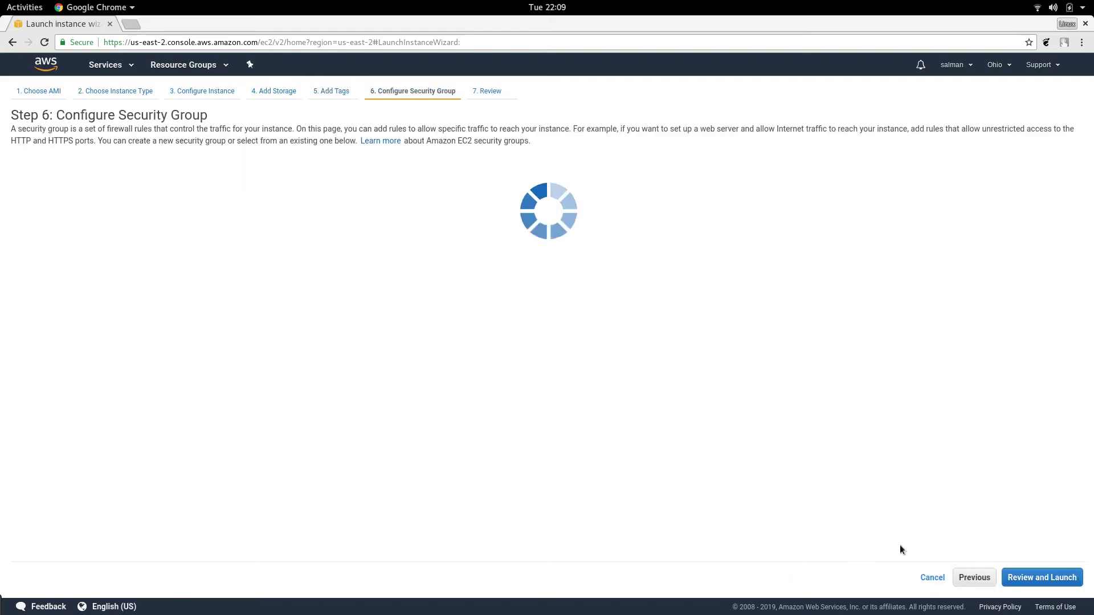
left_click(185, 173)
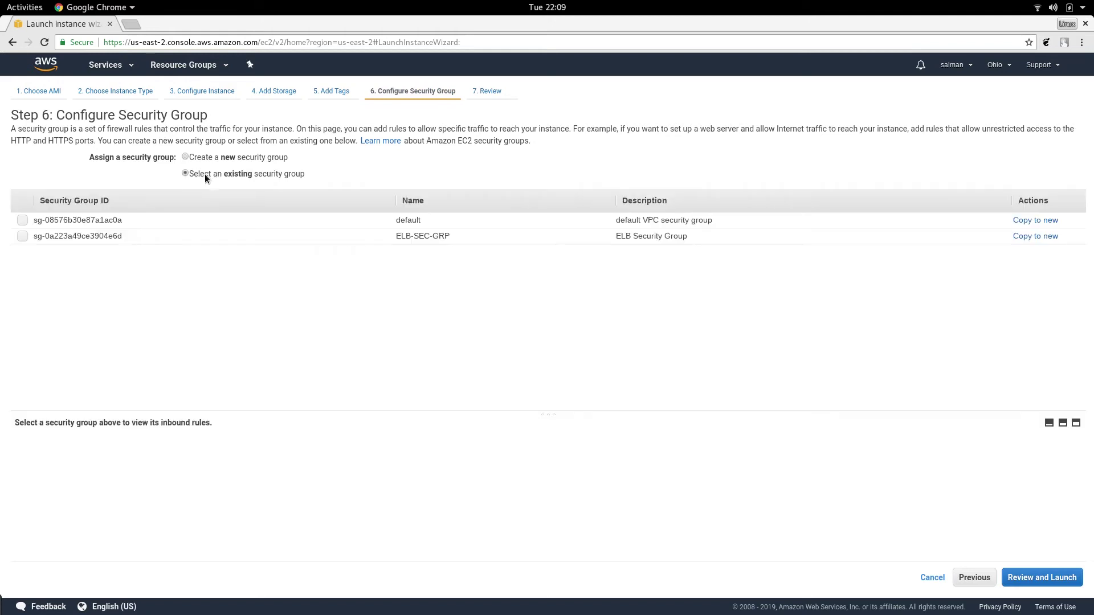
left_click(23, 236)
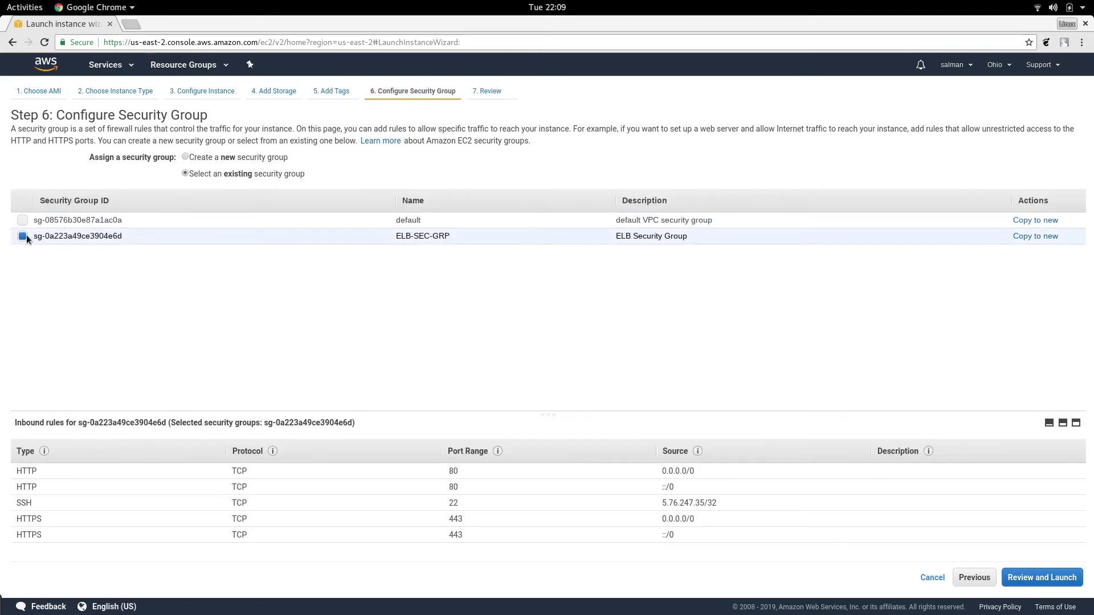
left_click(1060, 583)
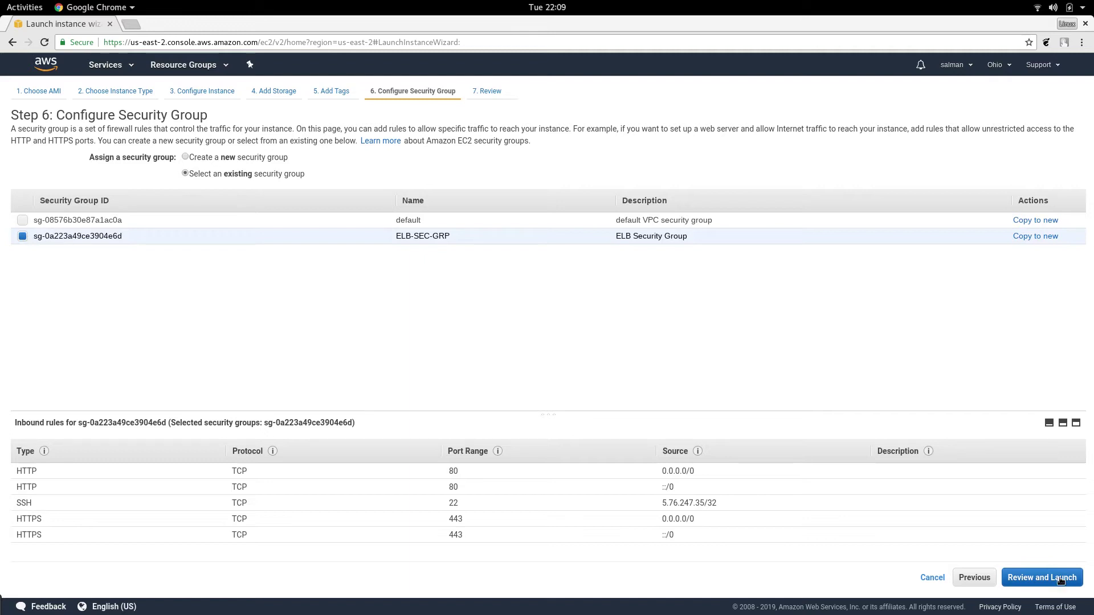
left_click(1060, 581)
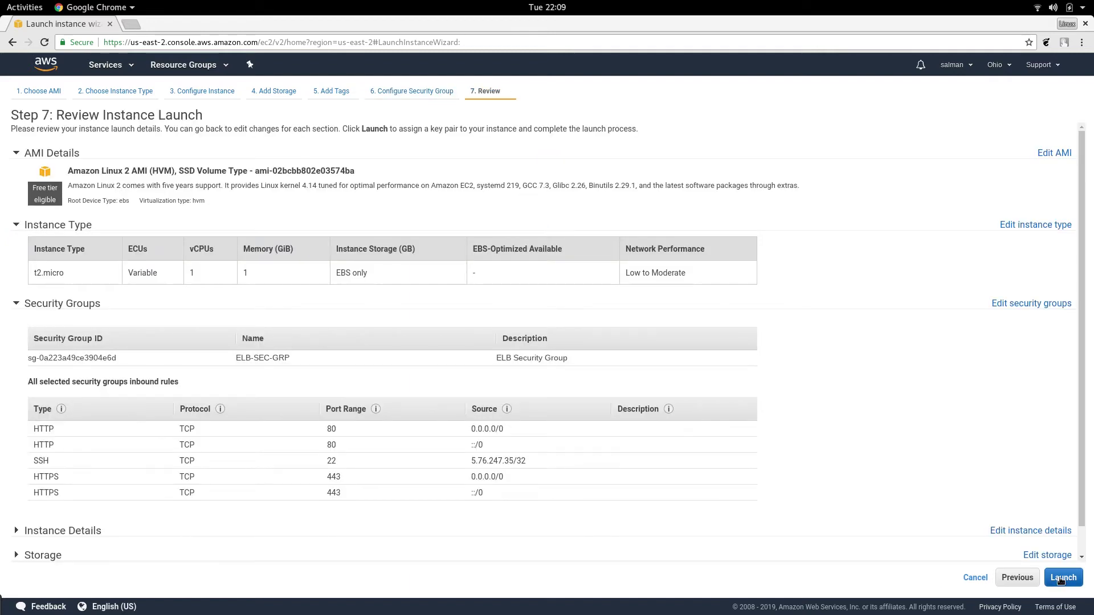
- Launch the reviewed instance with a new key pair named ELB-ITPINGS, downloading its private key file, and return to the instances list
scroll(1085, 523, "down", 1)
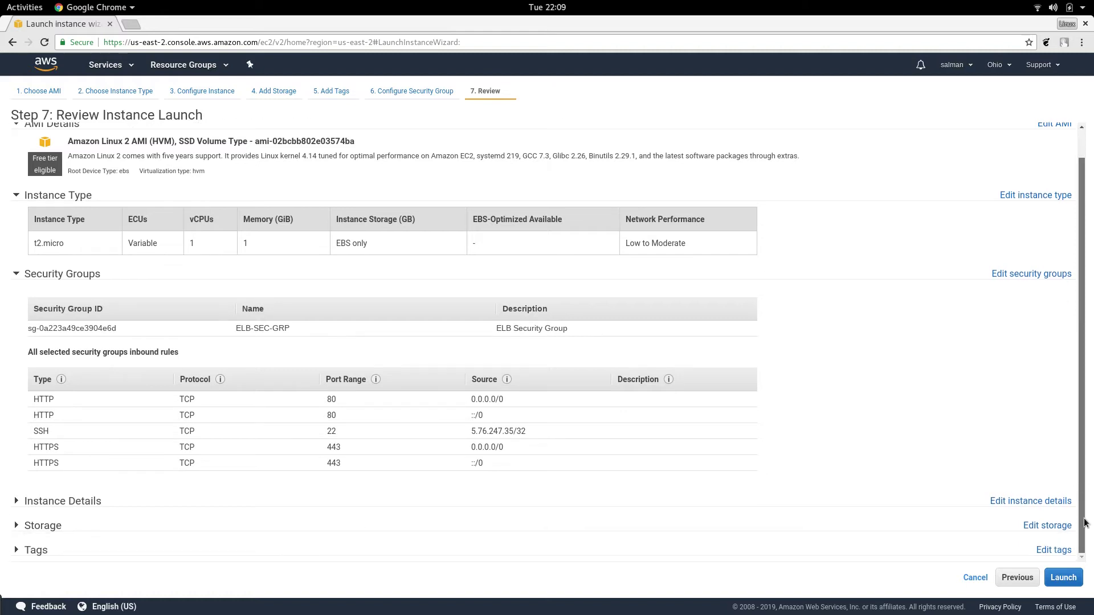
scroll(1061, 416, "up", 1)
scroll(1071, 507, "down", 1)
left_click(1061, 577)
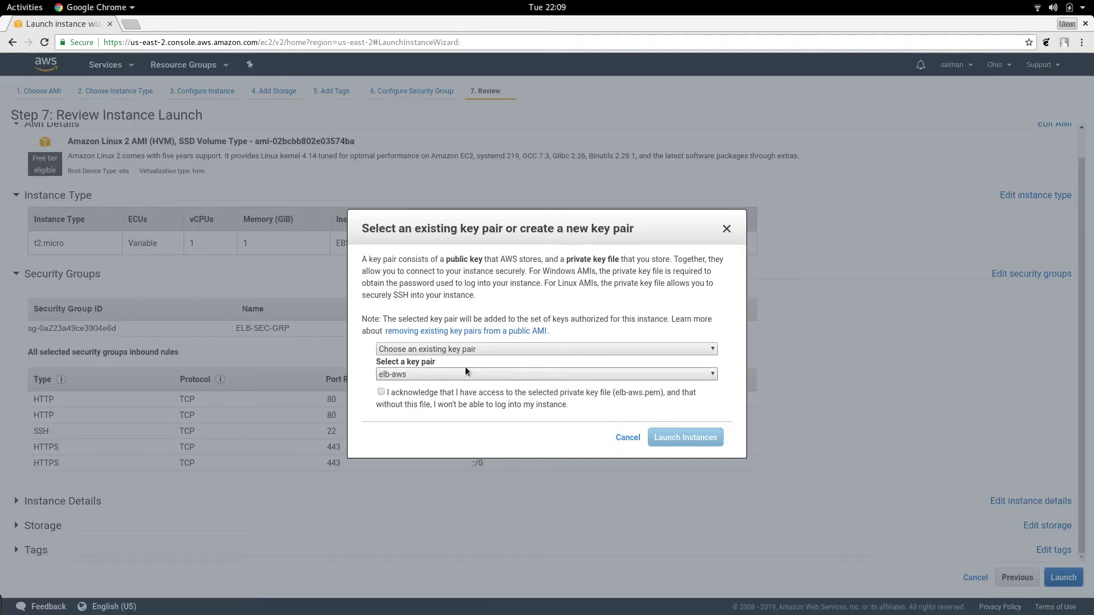
left_click(432, 349)
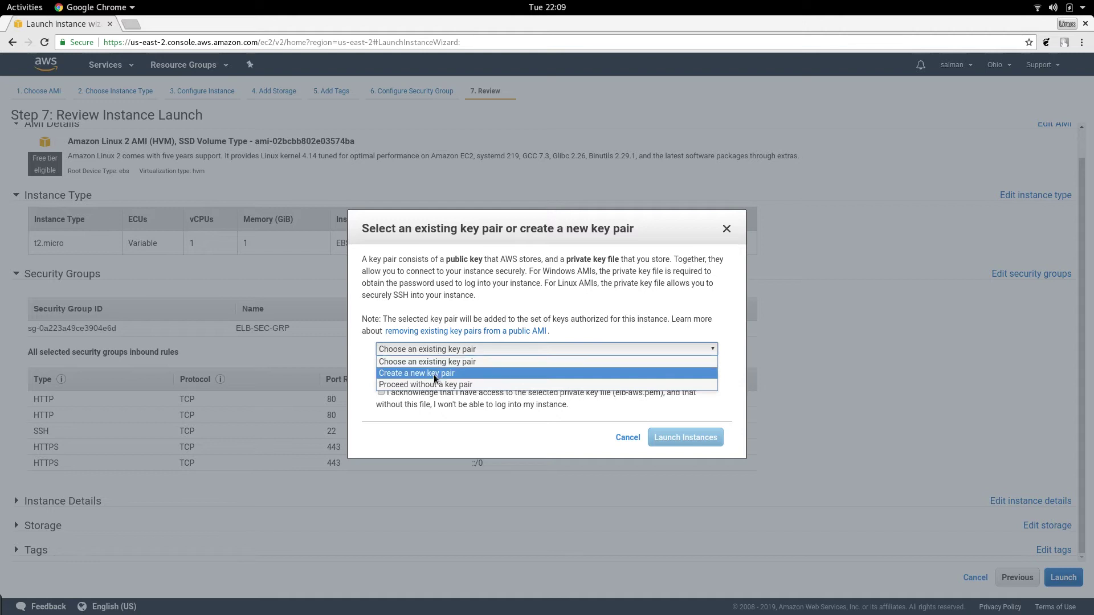
left_click(433, 374)
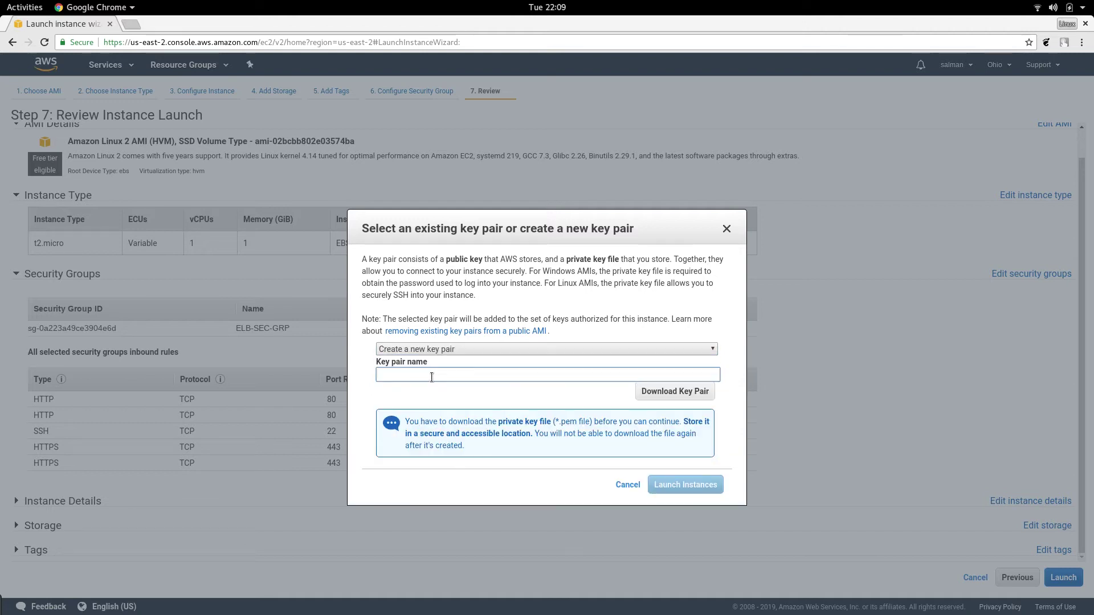
type("ELB-ITPINGS")
left_click(669, 391)
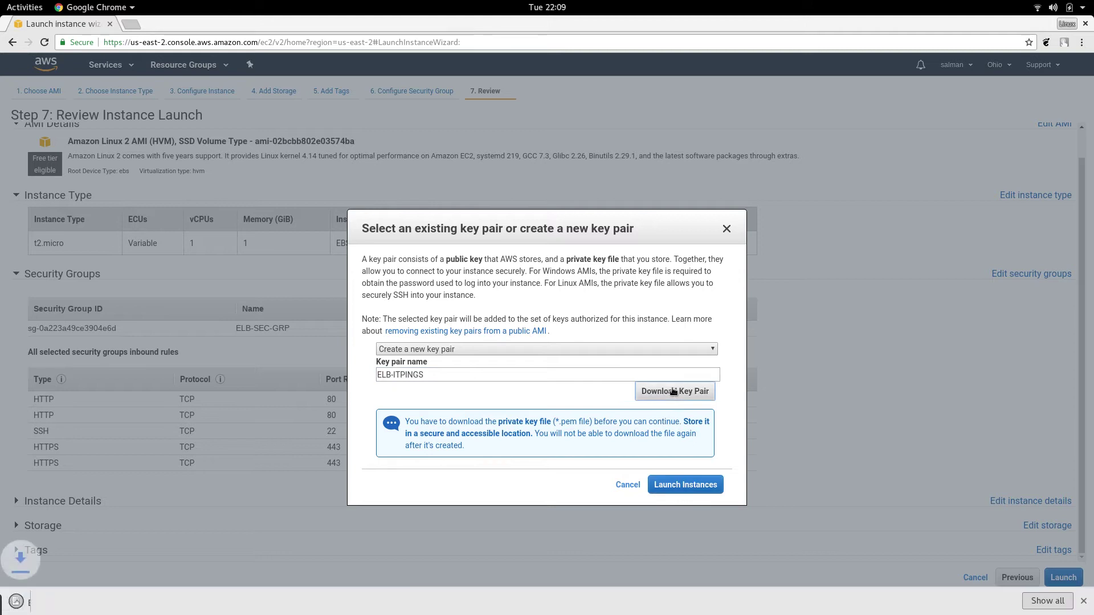
left_click(684, 485)
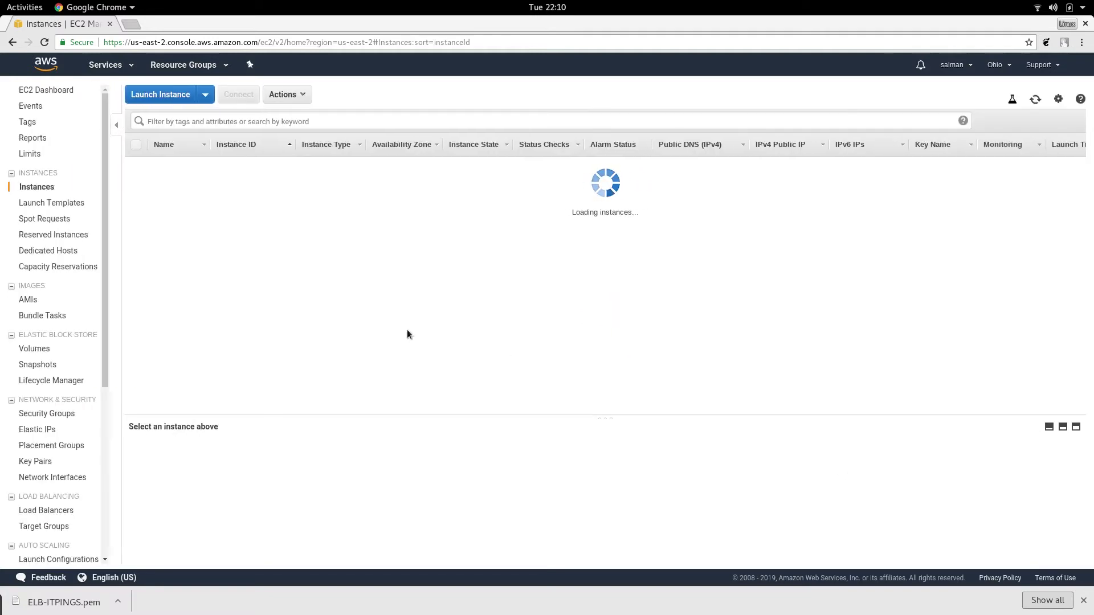
- Start launching a second instance from the Amazon Linux 2 AMI, keeping t2.micro, and continue to the instance details
left_click(206, 93)
left_click(221, 115)
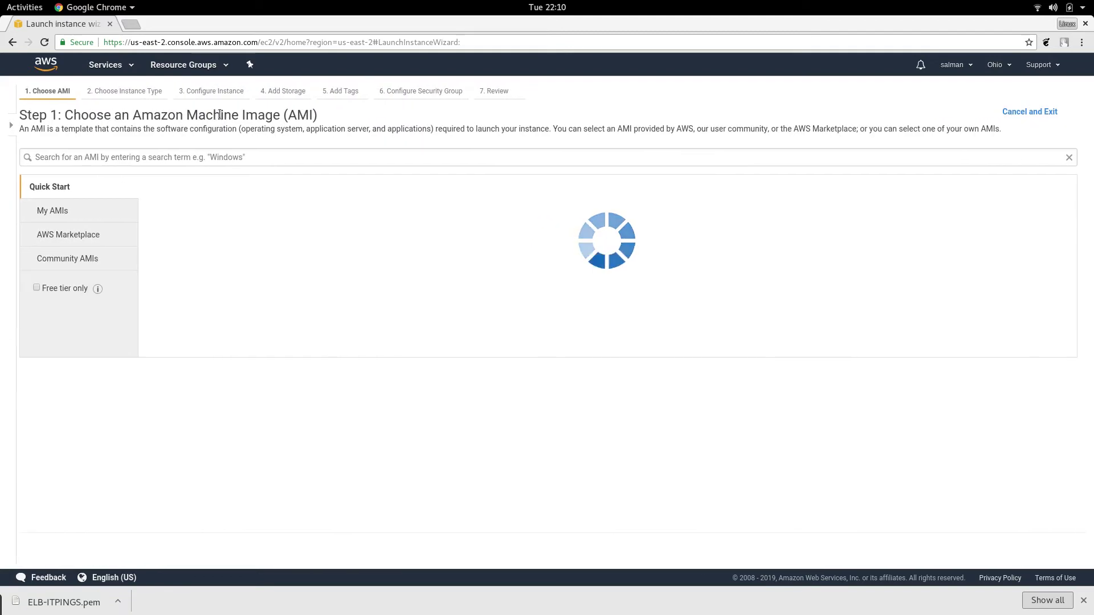
left_click(1020, 212)
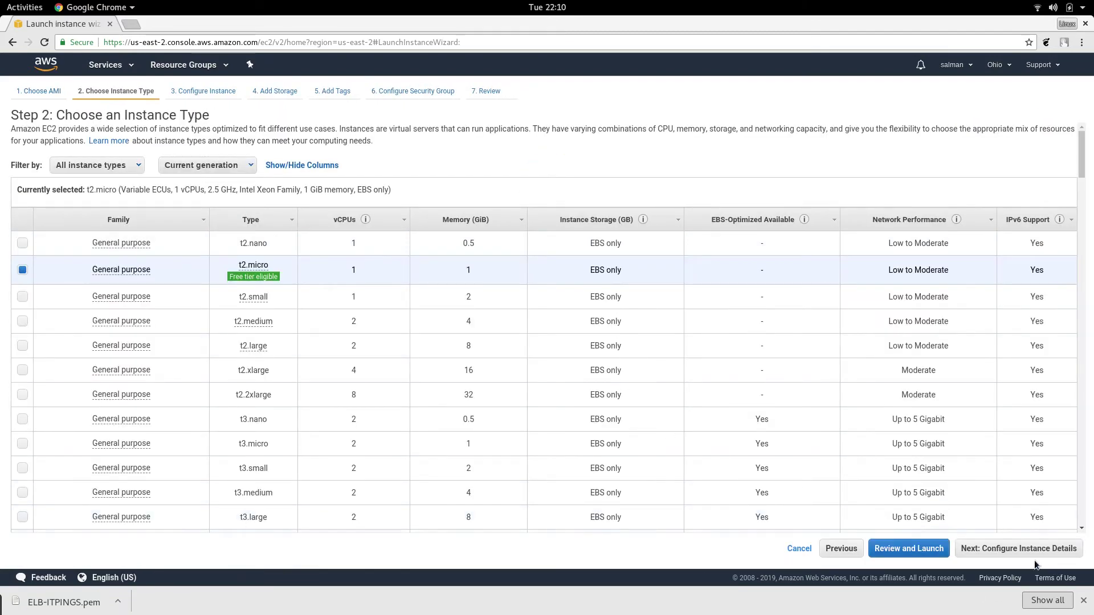
left_click(1030, 548)
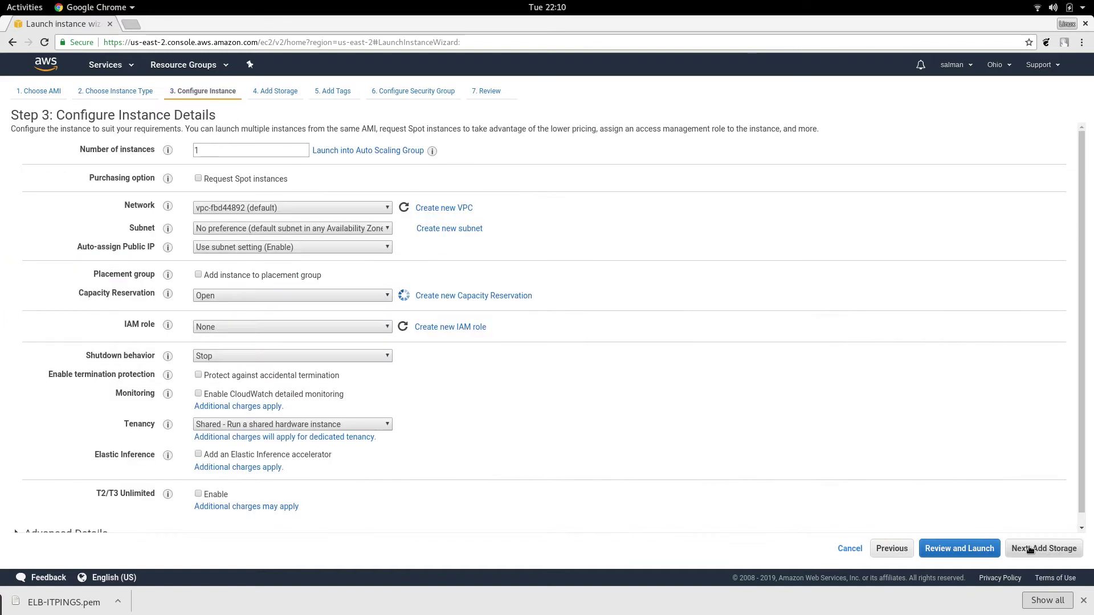
- Place the instance in the ELB-ITPINGS VPC on ELB-Subnet-2, enable auto-assigned public IP, and continue to storage
left_click(377, 206)
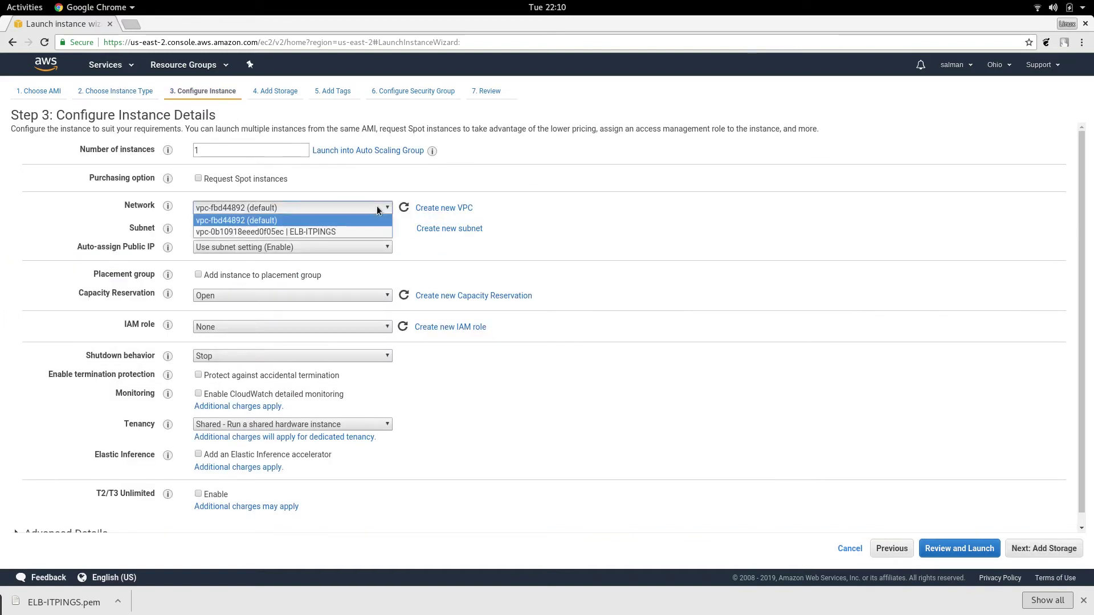
left_click(346, 230)
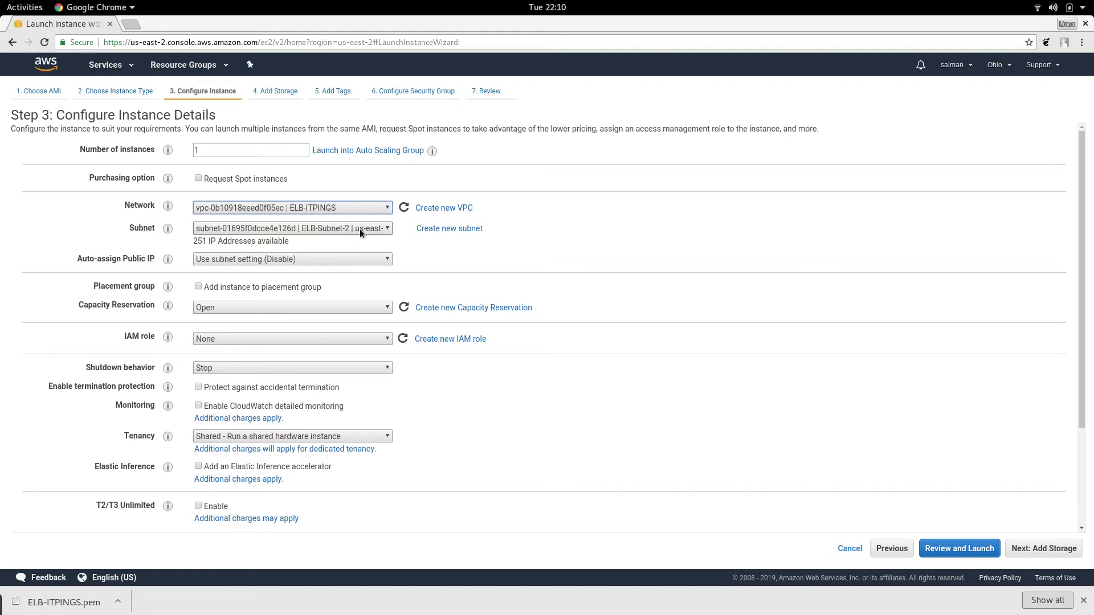
left_click(377, 229)
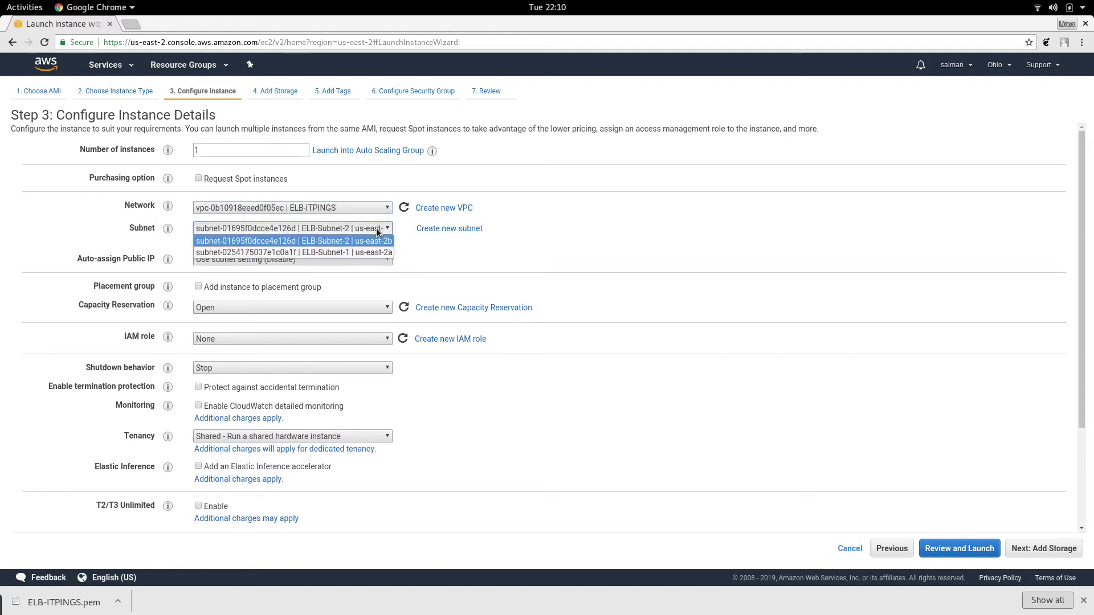
left_click(371, 241)
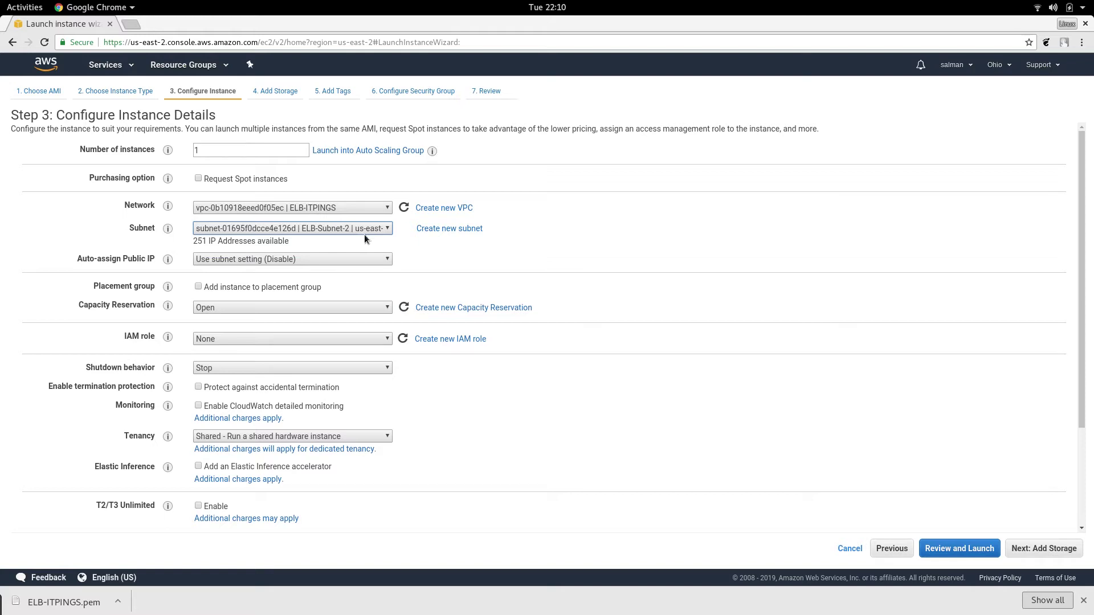
left_click(335, 259)
left_click(295, 283)
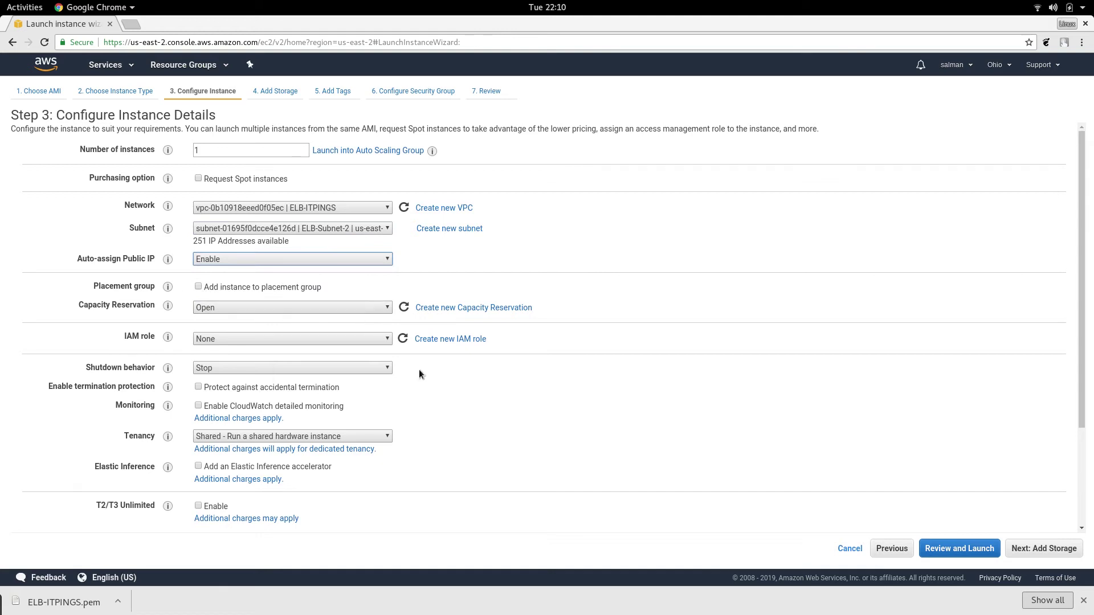
scroll(432, 374, "down", 4)
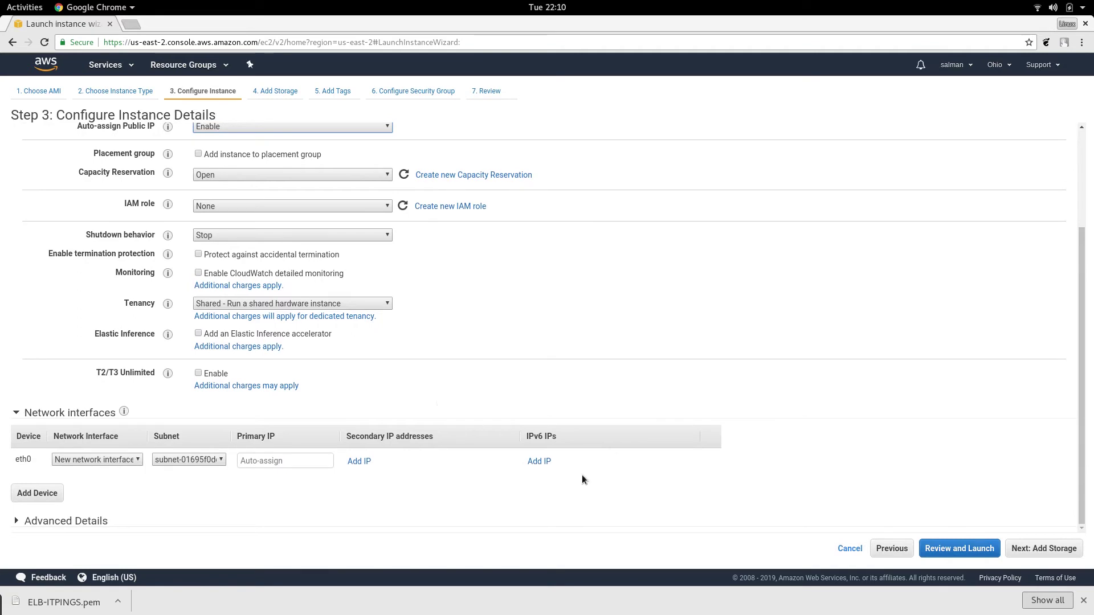
left_click(1058, 549)
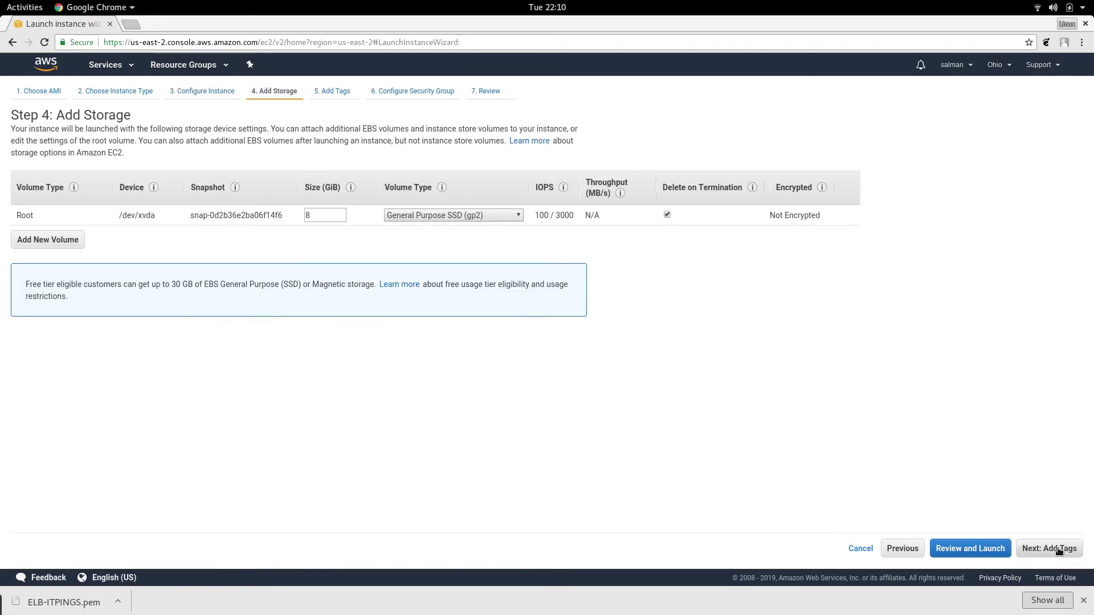
- Keep the default storage and add a tag with key NAME and value Webserver-2
left_click(1058, 549)
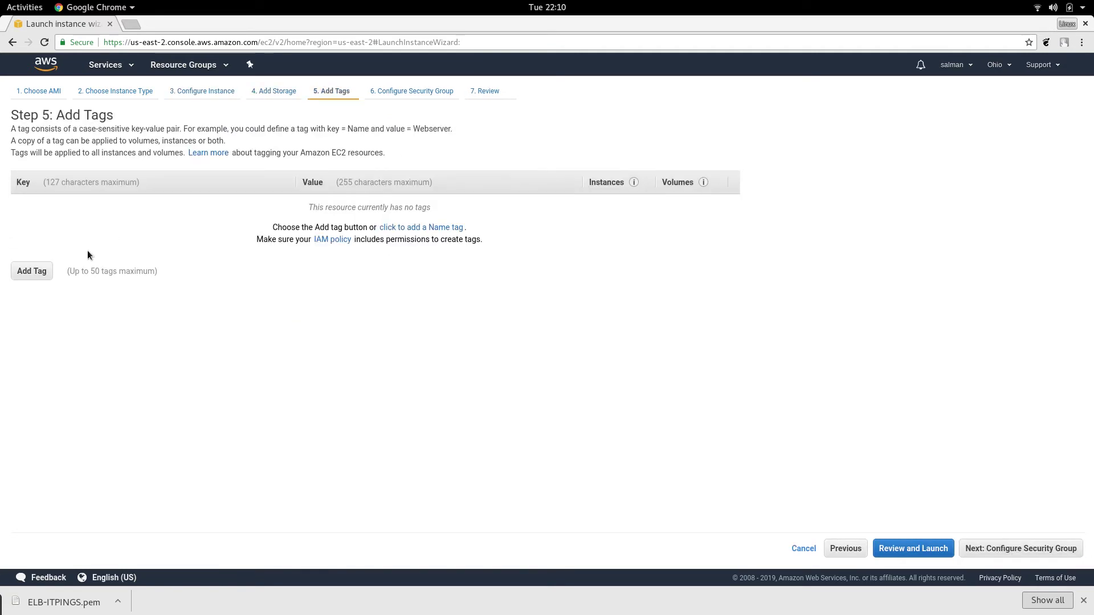
left_click(33, 272)
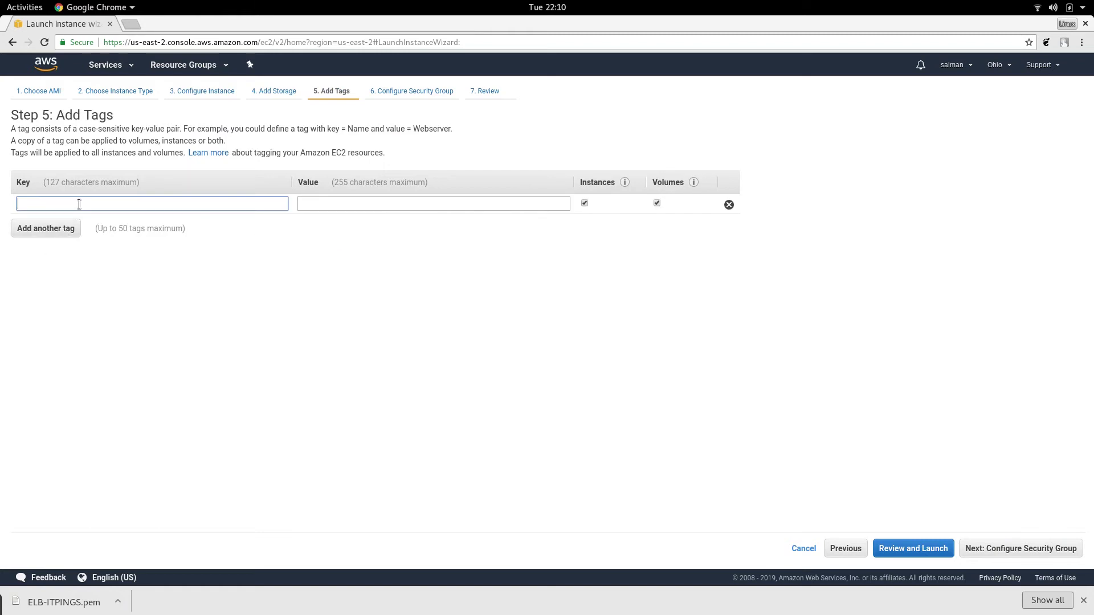
type("NAM")
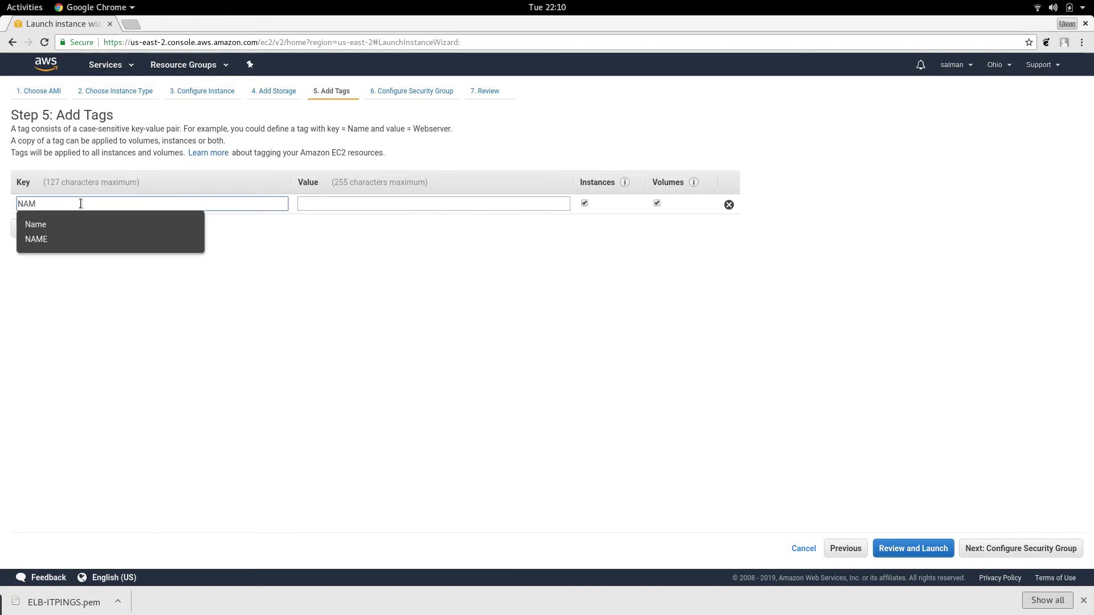
left_click(84, 239)
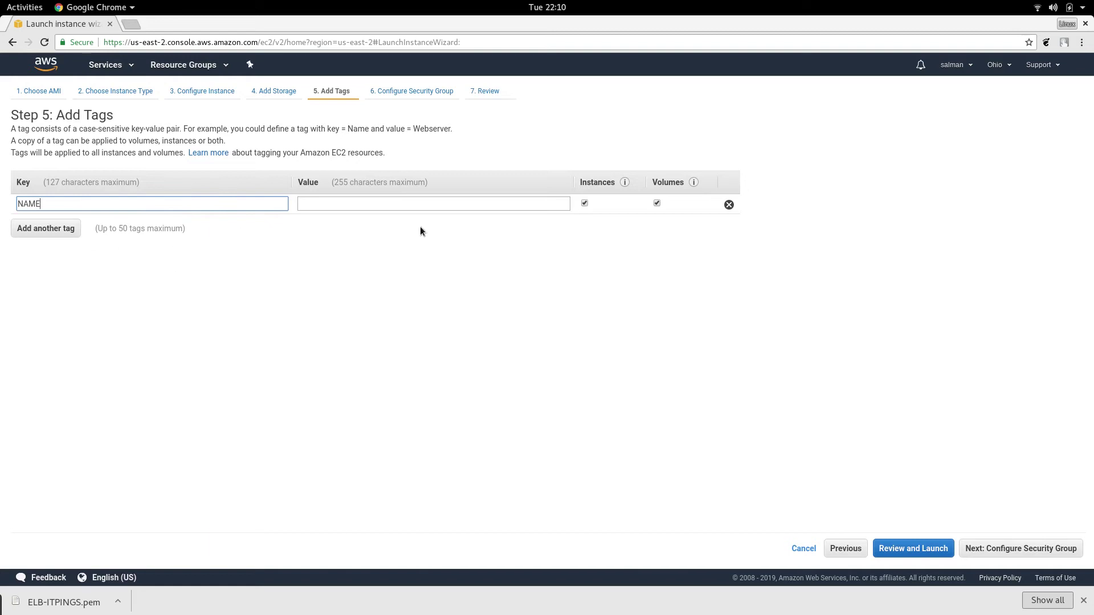
left_click(458, 202)
type("web")
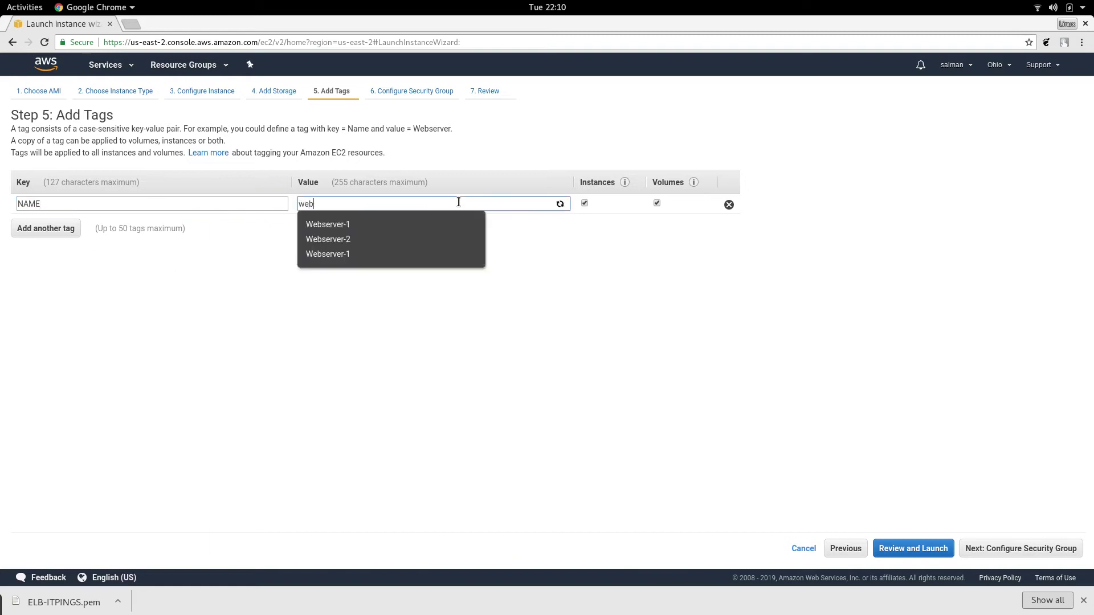
left_click(370, 239)
left_click(514, 311)
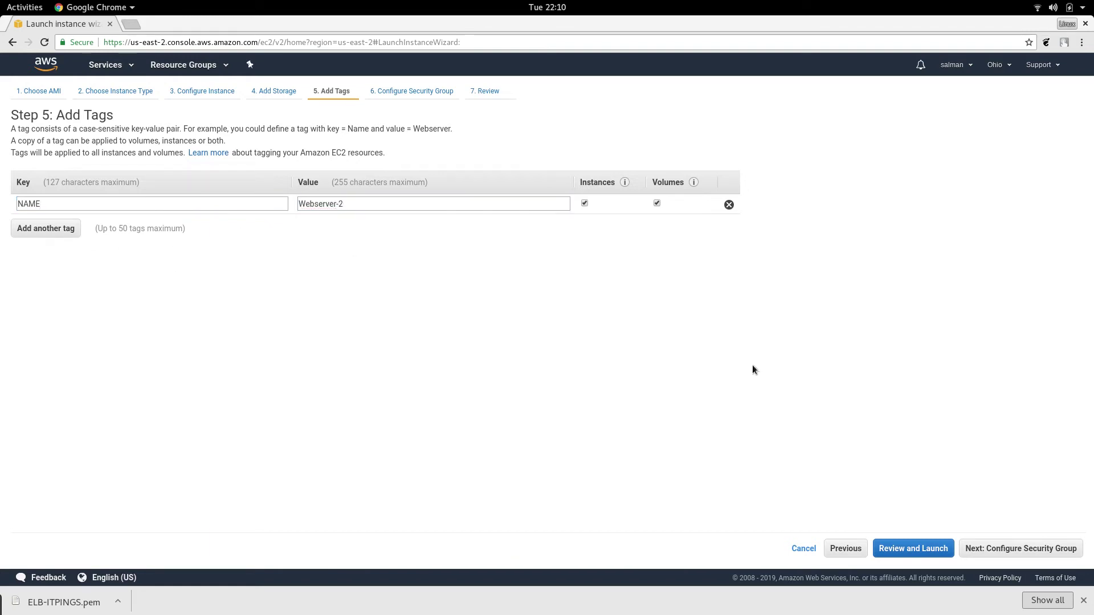
- Assign the existing ELB-SEC-GRP security group to the second instance and continue to the launch review
left_click(1035, 550)
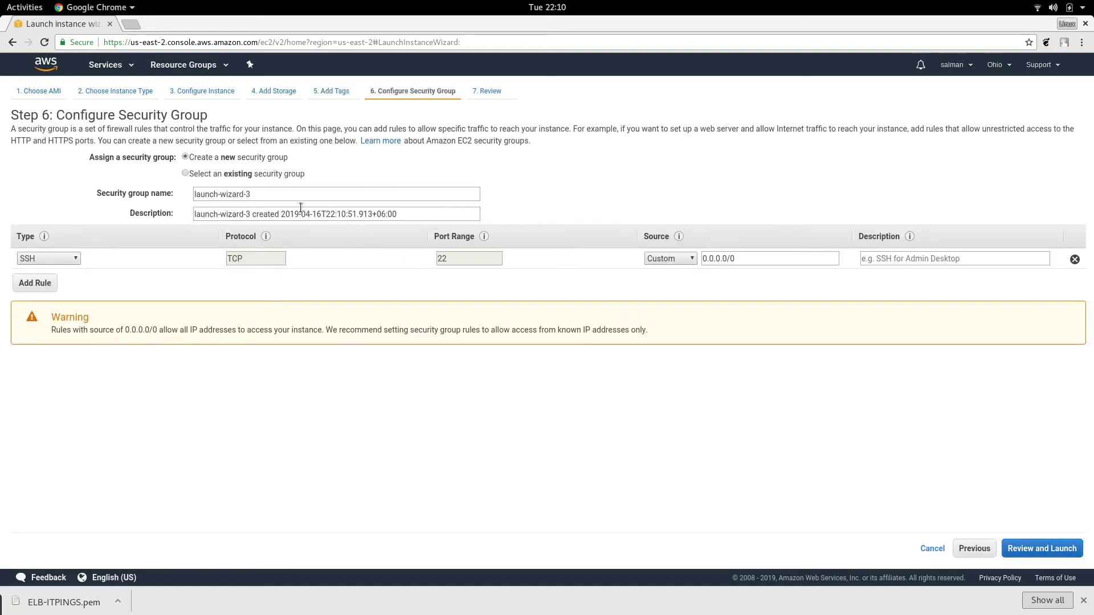
left_click(214, 176)
left_click(22, 237)
left_click(1058, 550)
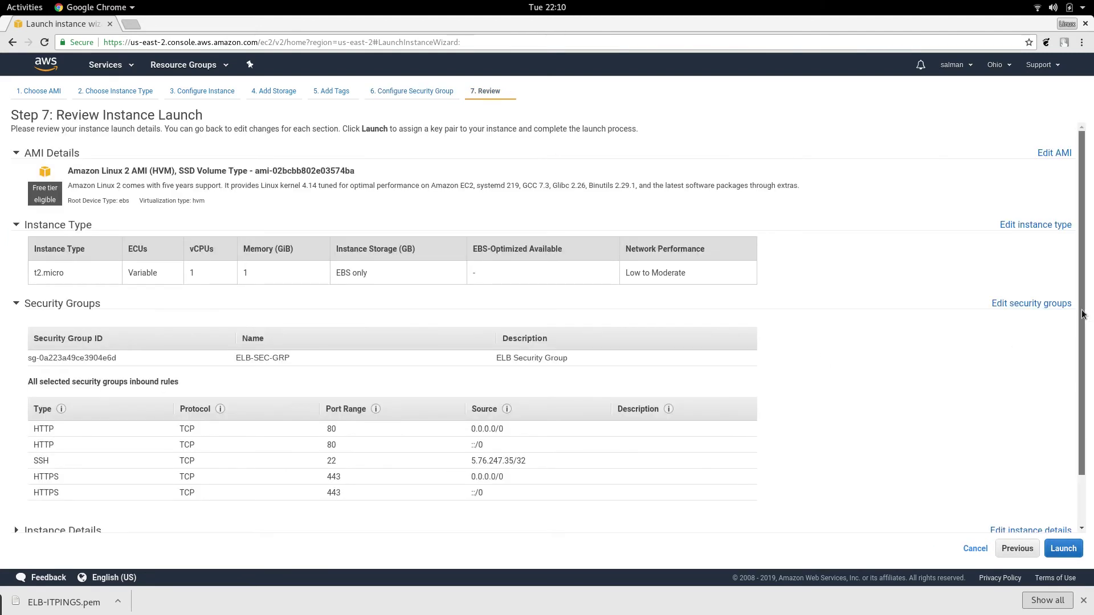
scroll(1073, 387, "down", 2)
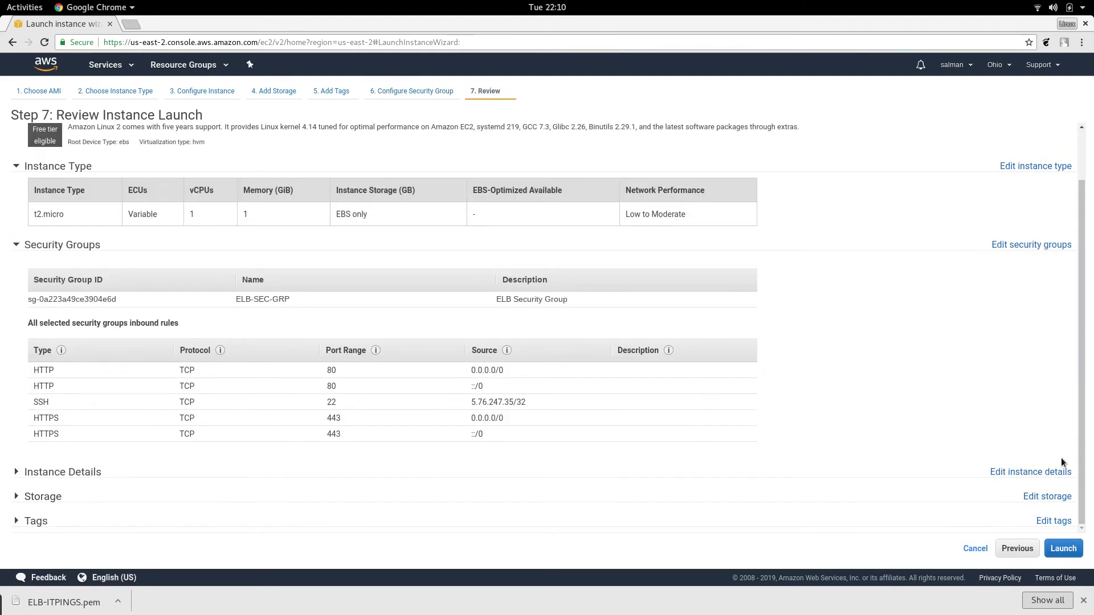
- Launch the second instance with the existing ELB-ITPINGS key pair, acknowledging access to its private key, and return to the instances list
left_click(1063, 548)
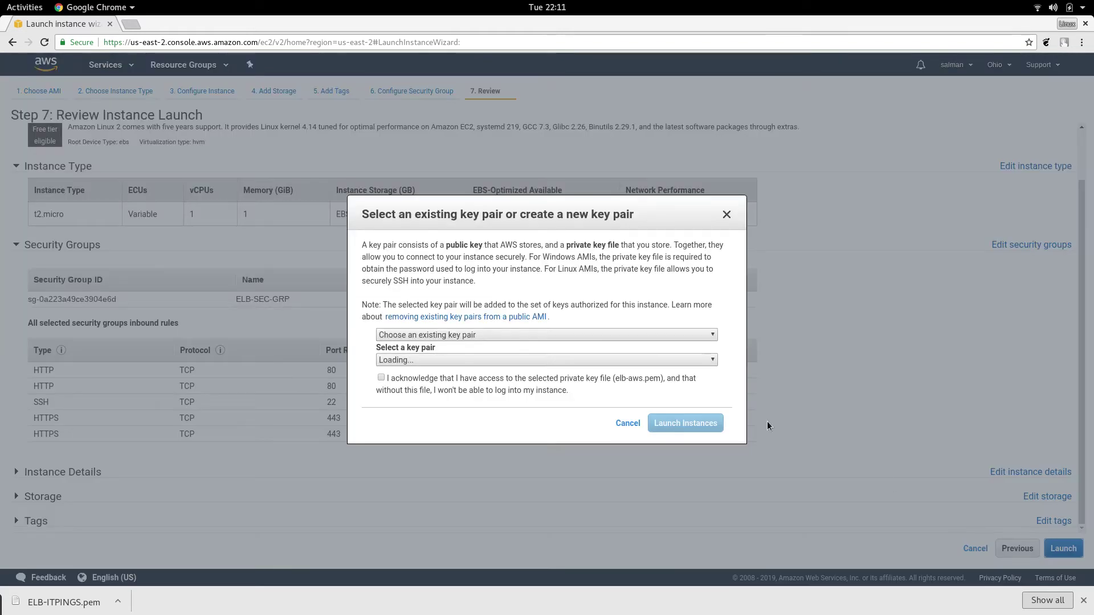
left_click(381, 378)
left_click(447, 360)
left_click(422, 381)
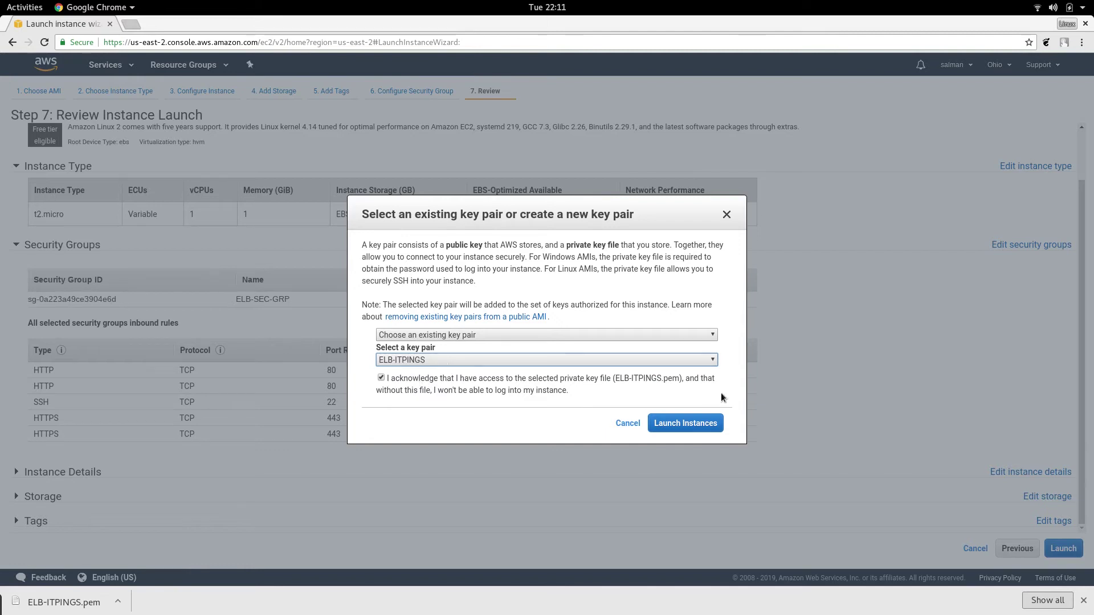
left_click(694, 423)
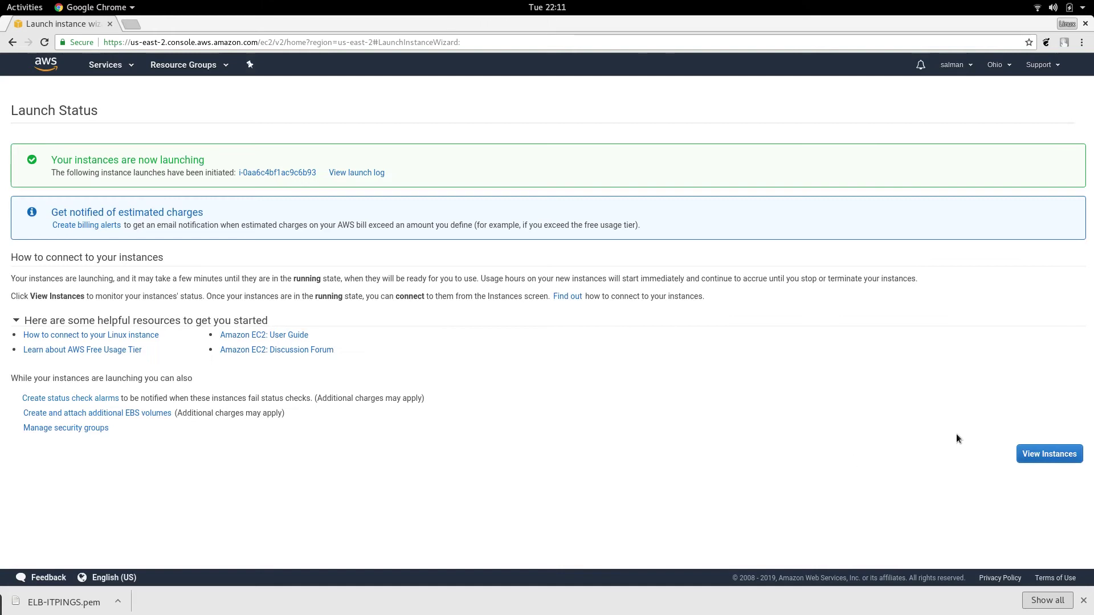
left_click(1043, 453)
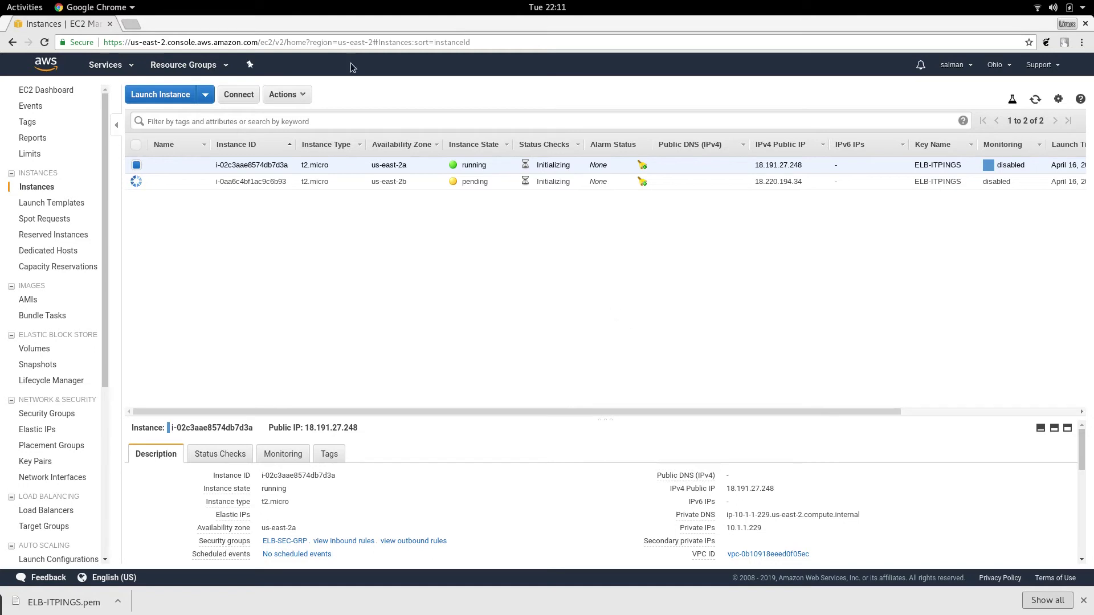
- Open a Terminal window, place it below the instance list, and change to the Downloads directory
key("super")
type("ter")
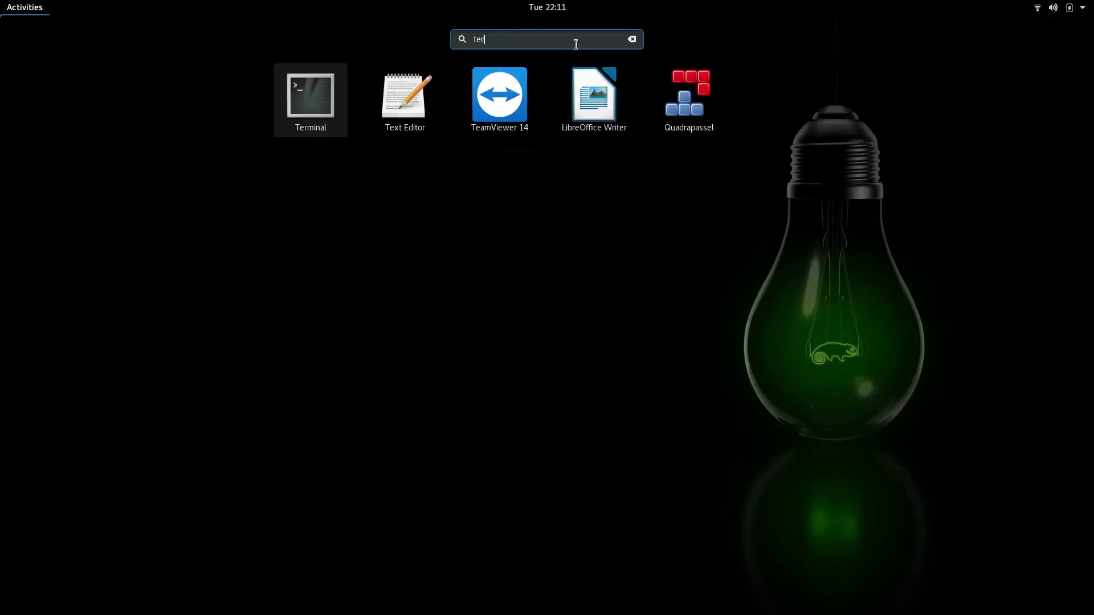
left_click(496, 106)
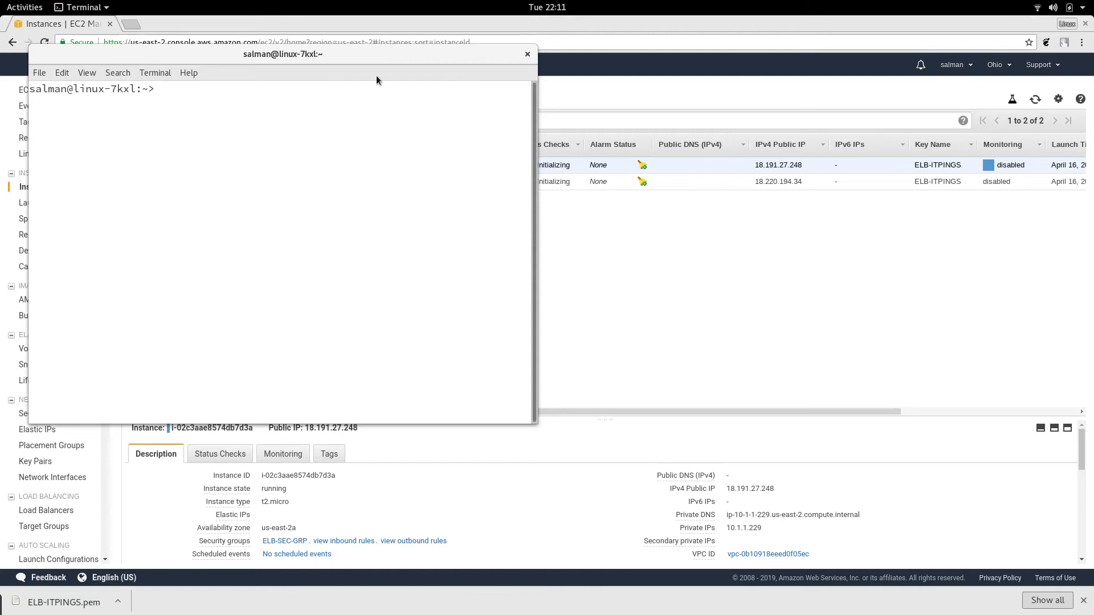
left_click_drag(383, 53, 643, 272)
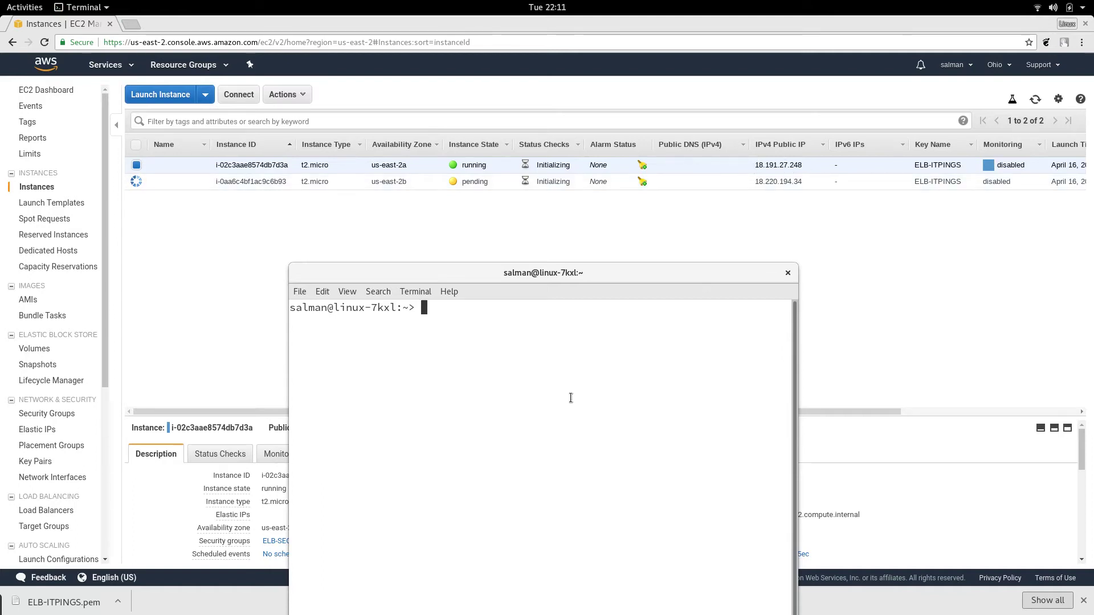
type("cd Dow")
key("Tab")
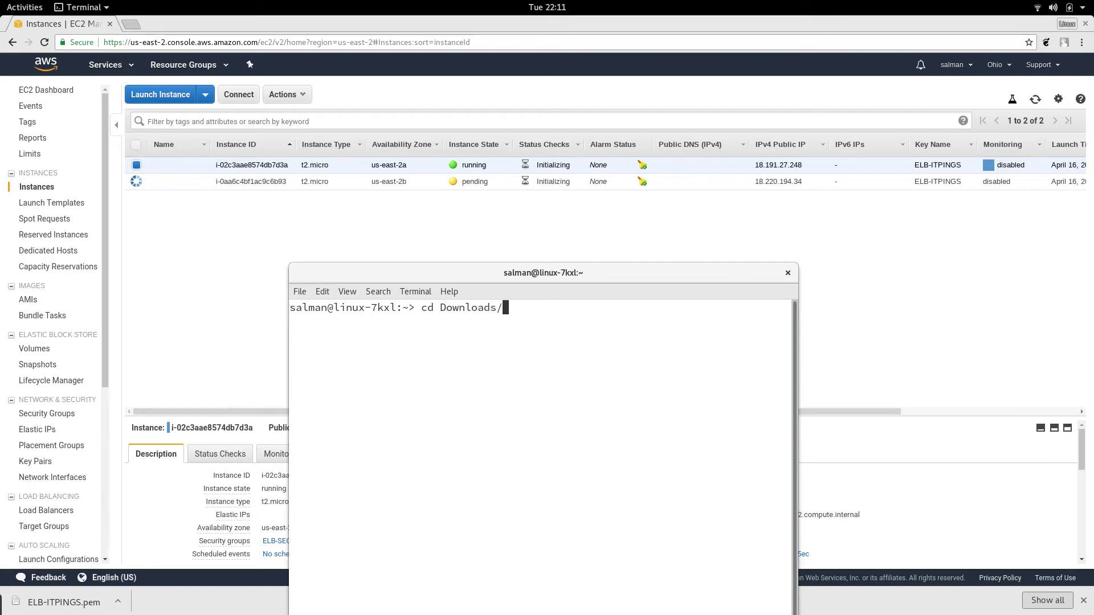
key("Return")
- Restrict the private key file's permissions with chmod 400 ELB-ITPINGS.pem
type("ssh -")
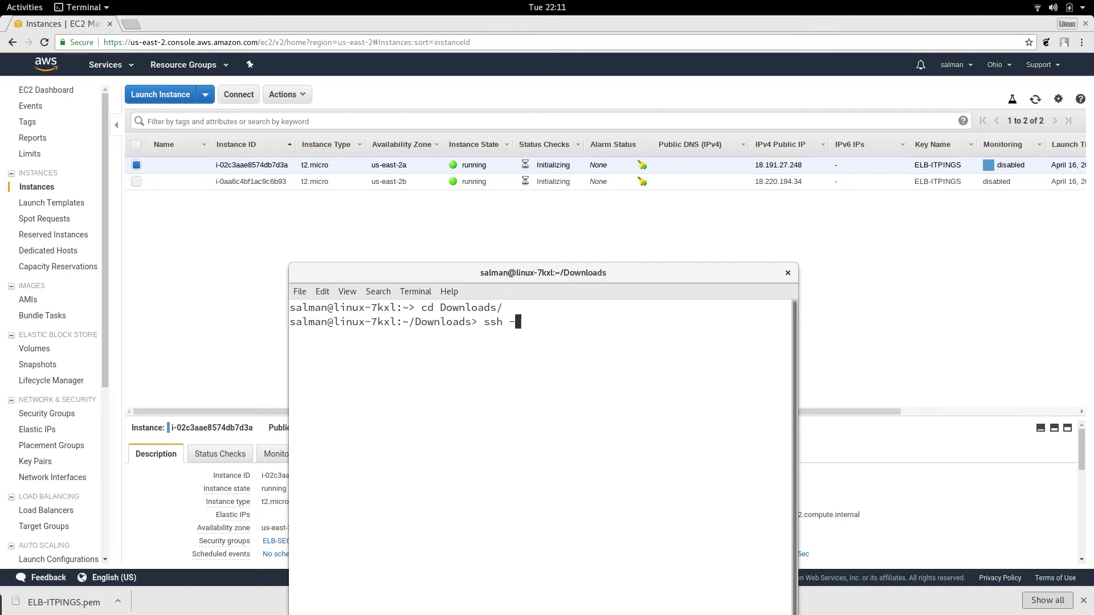
type("i E")
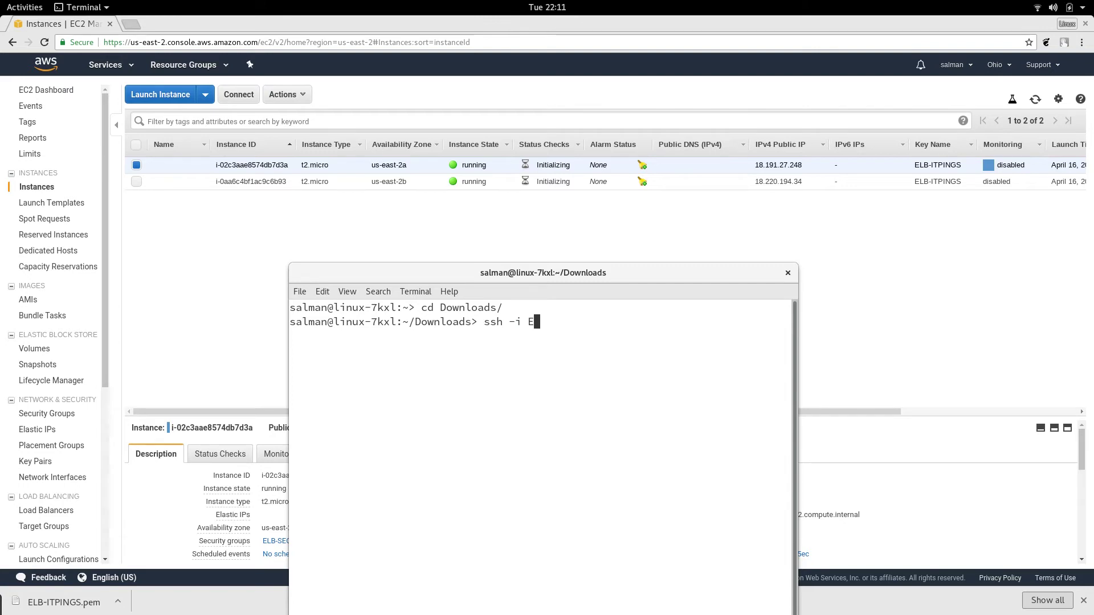
type("L")
key("Tab")
key("Left")
key("Left")
key("Left")
key("Left")
key("Left")
key("Left")
key("Left")
key("Left")
key("Left")
key("Left")
key("Left")
key("Left")
key("Left")
key("Left")
key("Left")
key("Left")
key("BackSpace")
key("BackSpace")
key("BackSpace")
key("BackSpace")
key("BackSpace")
key("BackSpace")
key("BackSpace")
type("chmod ")
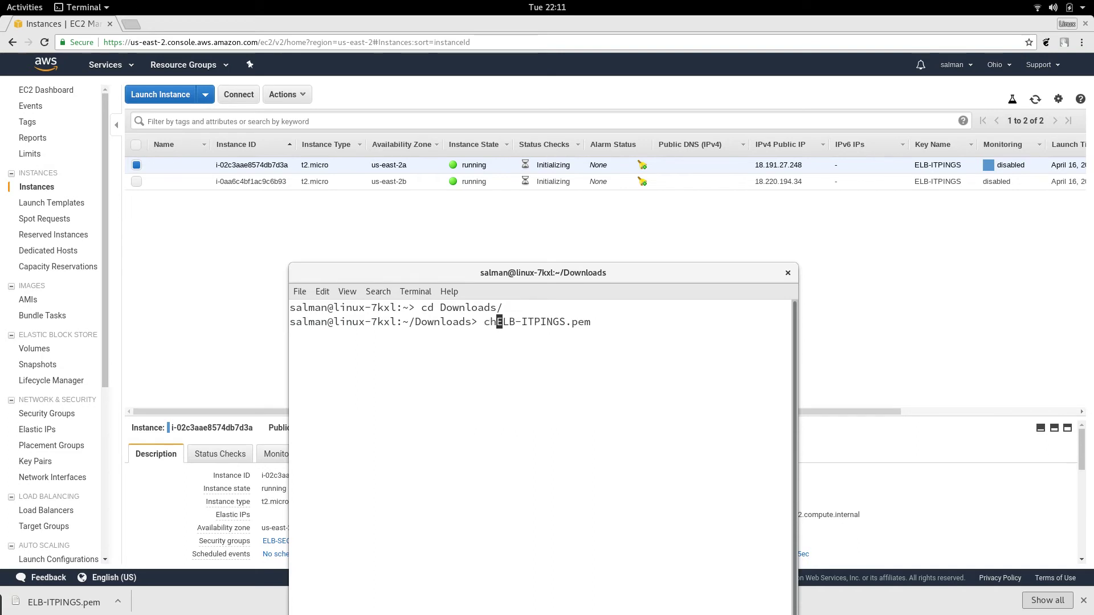
type("400")
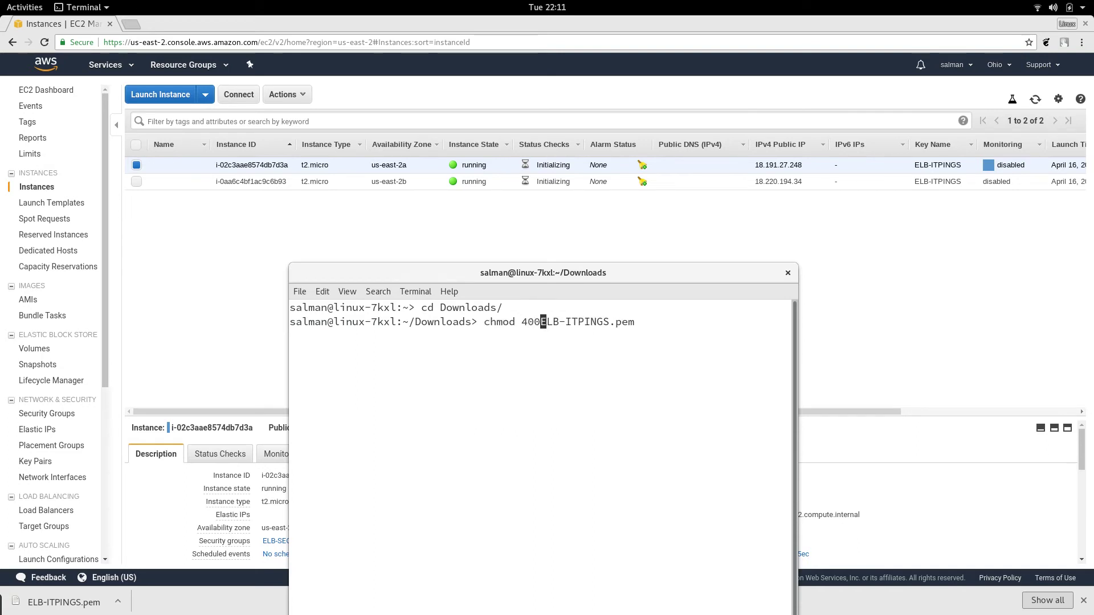
key("Return")
key("Up")
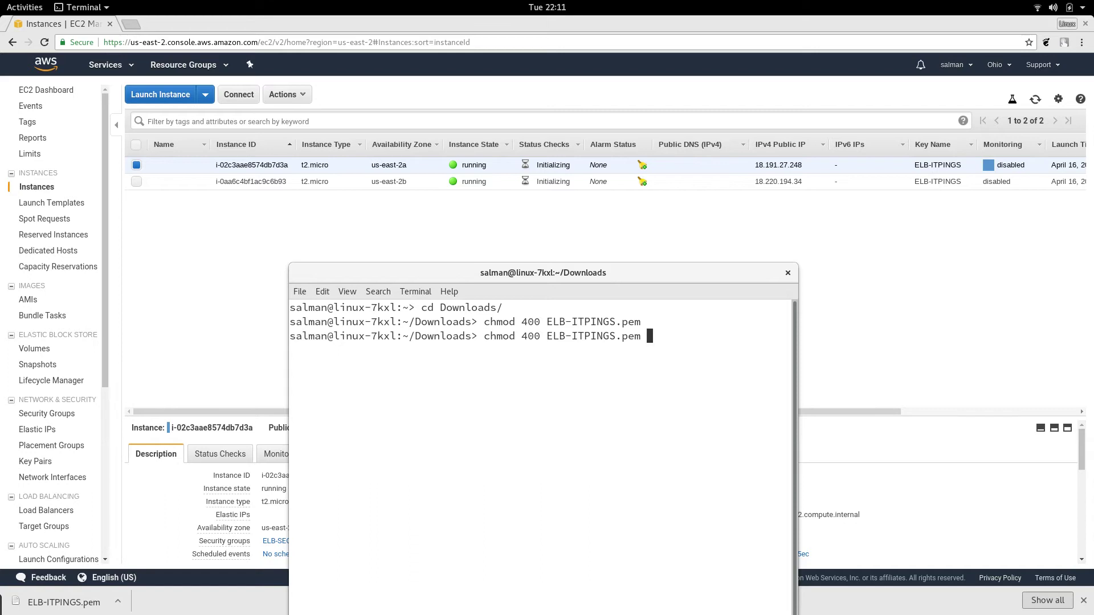
key("Up")
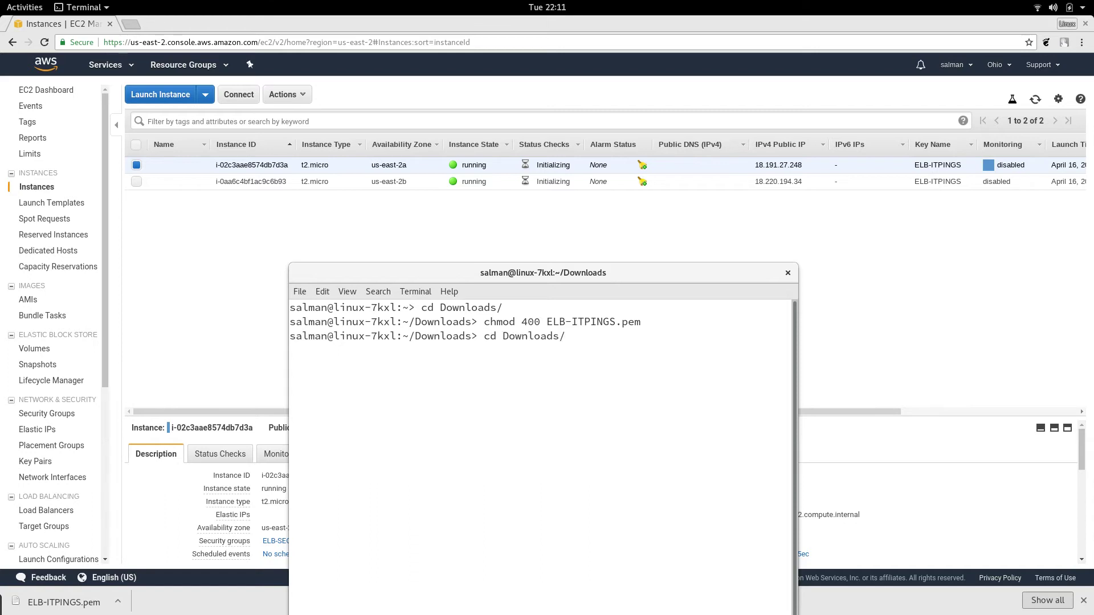
key("BackSpace")
key("BackSpace")
key("BackSpace")
key("BackSpace")
key("BackSpace")
key("BackSpace")
key("BackSpace")
key("BackSpace")
key("BackSpace")
key("BackSpace")
key("BackSpace")
key("BackSpace")
type("ssh -i ELB")
key("Tab")
type("ec")
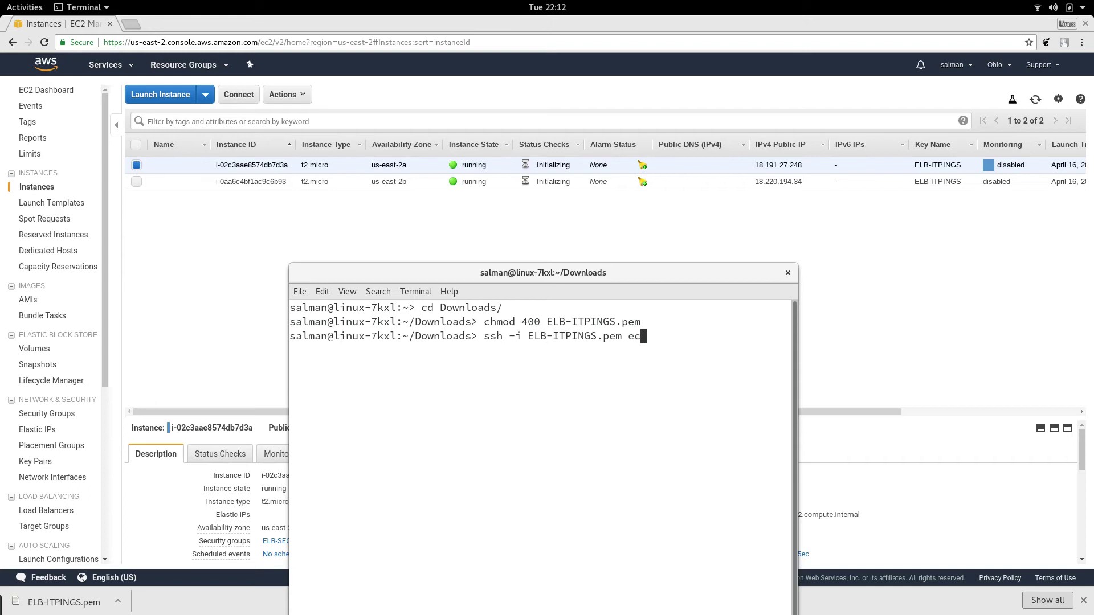
type("2-user@18.191.27.248")
key("Return")
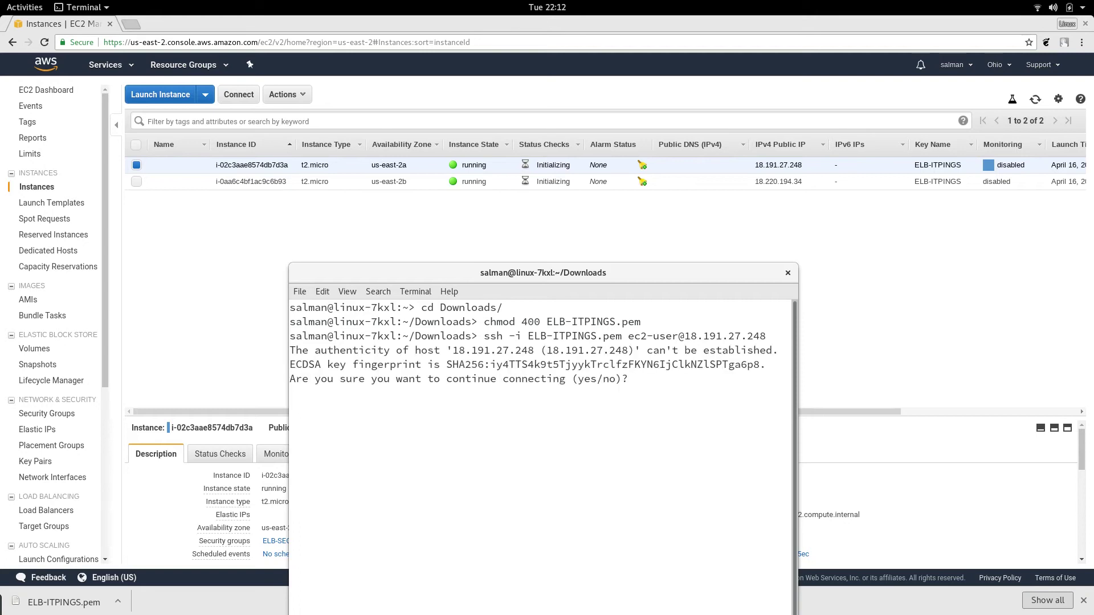
type("yes")
key("Return")
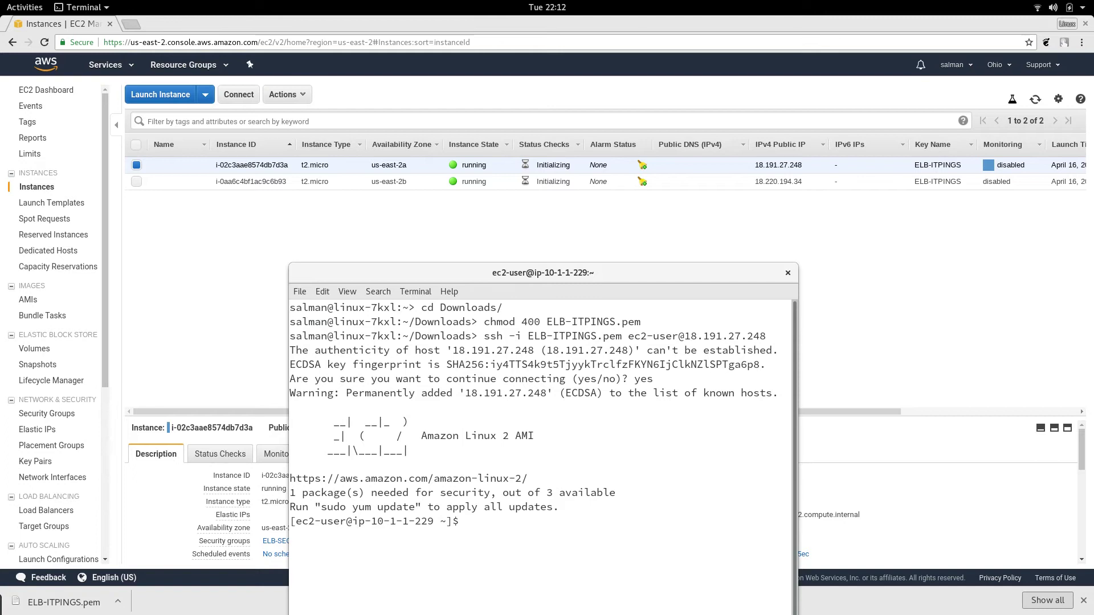
- Switch to the root user on the first web server with sudo su and clear the terminal
type("sudo su")
key("Return")
type("clear")
key("Return")
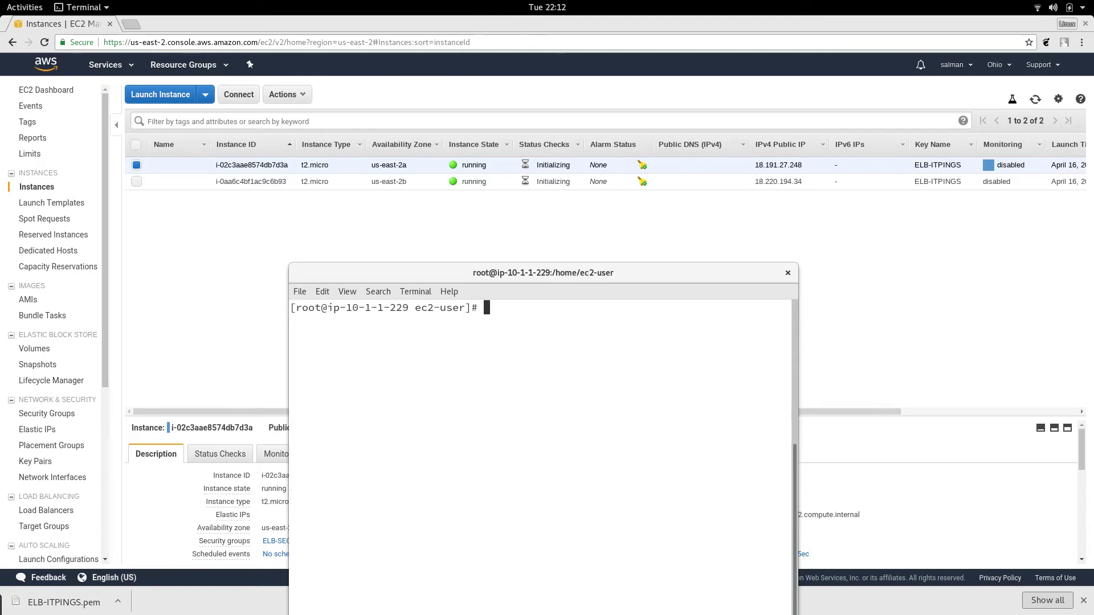
- Update all packages on the first web server with yum -y update
type("yum -y i")
key("BackSpace")
type("update")
key("Return")
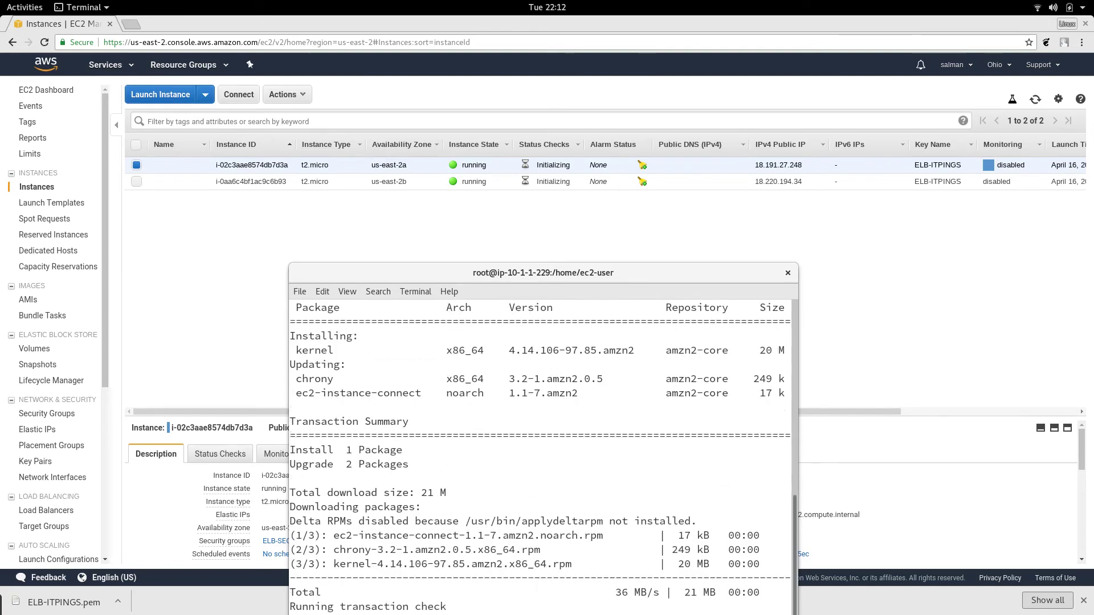
left_click_drag(463, 272, 410, 169)
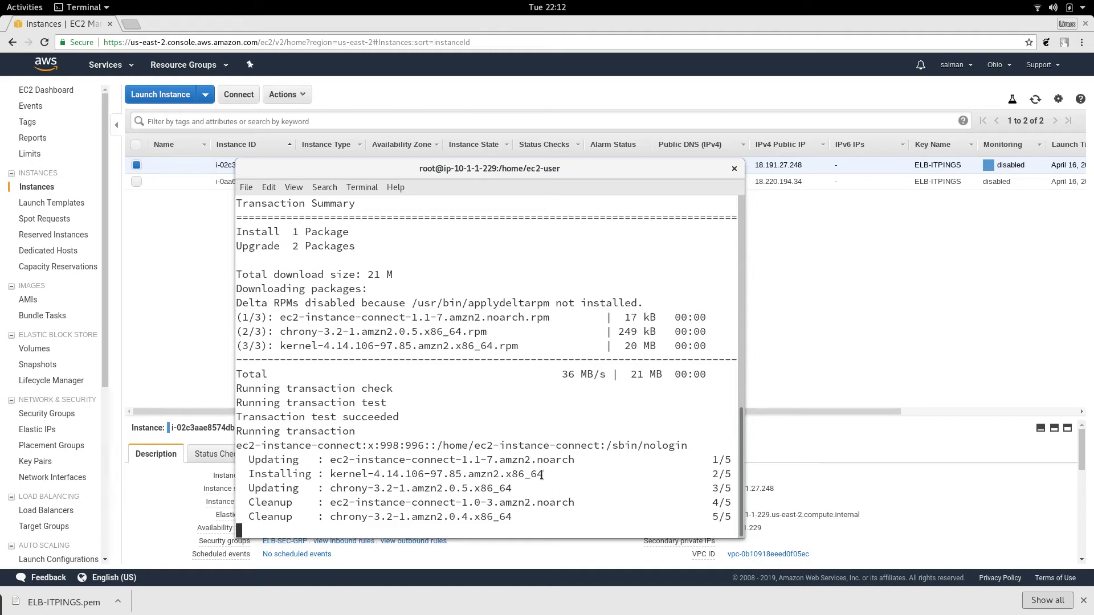
key("ctrl+shift+n")
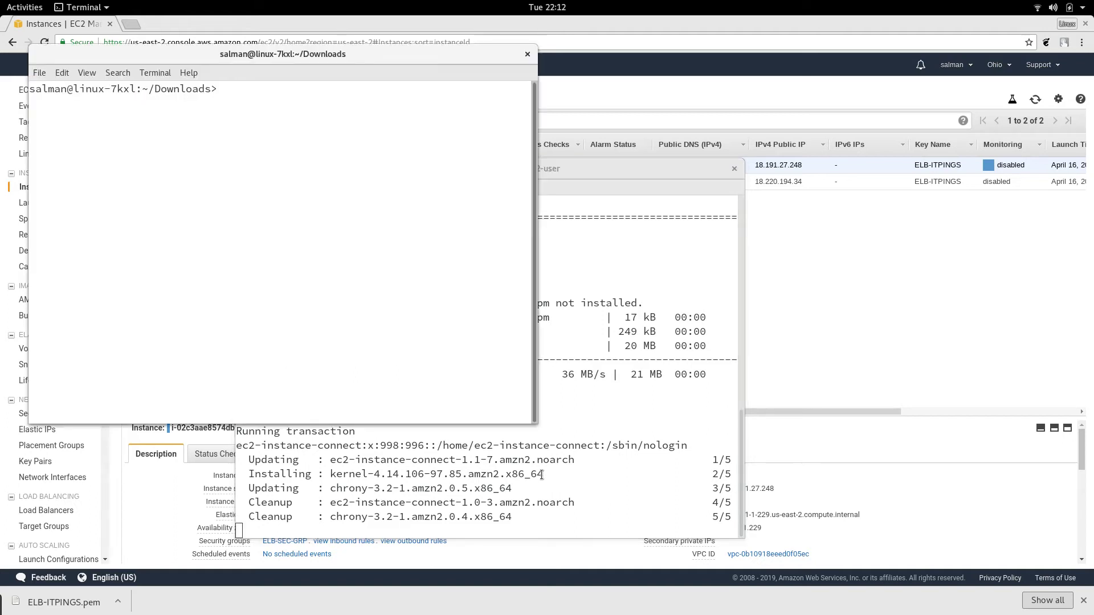
type("ssh -i ")
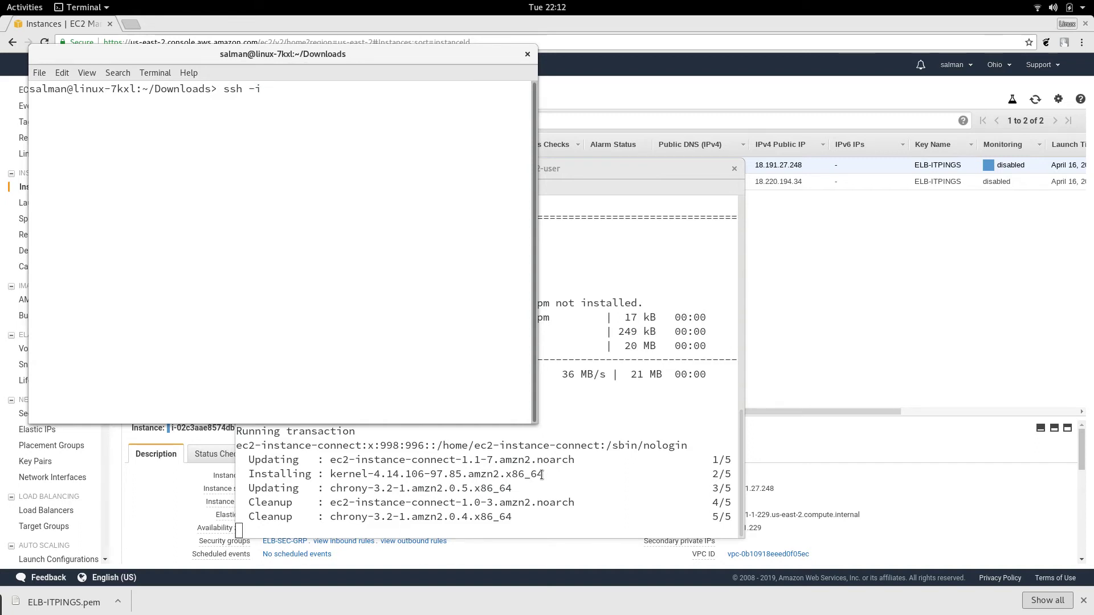
type("ELB")
key("Tab")
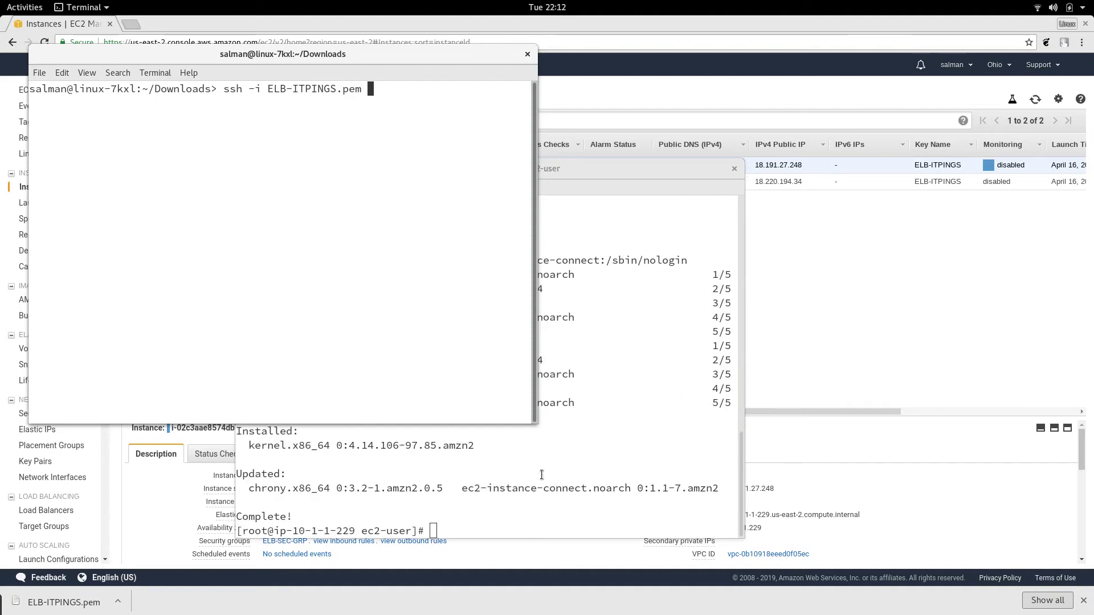
type("ec2-user@18.220.194.")
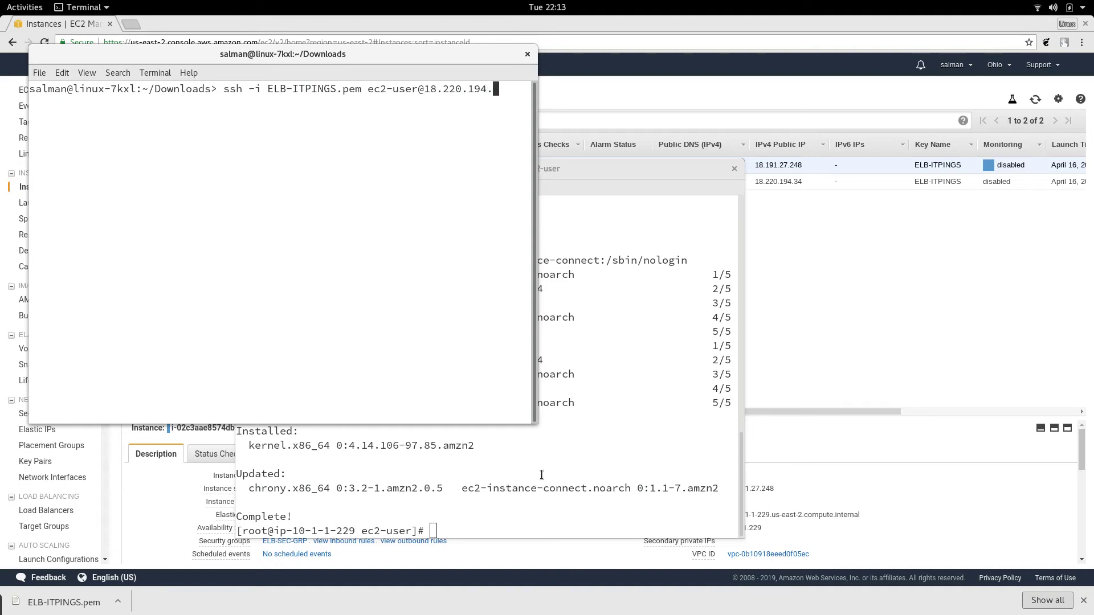
type("34")
key("Return")
type("yes")
key("Return")
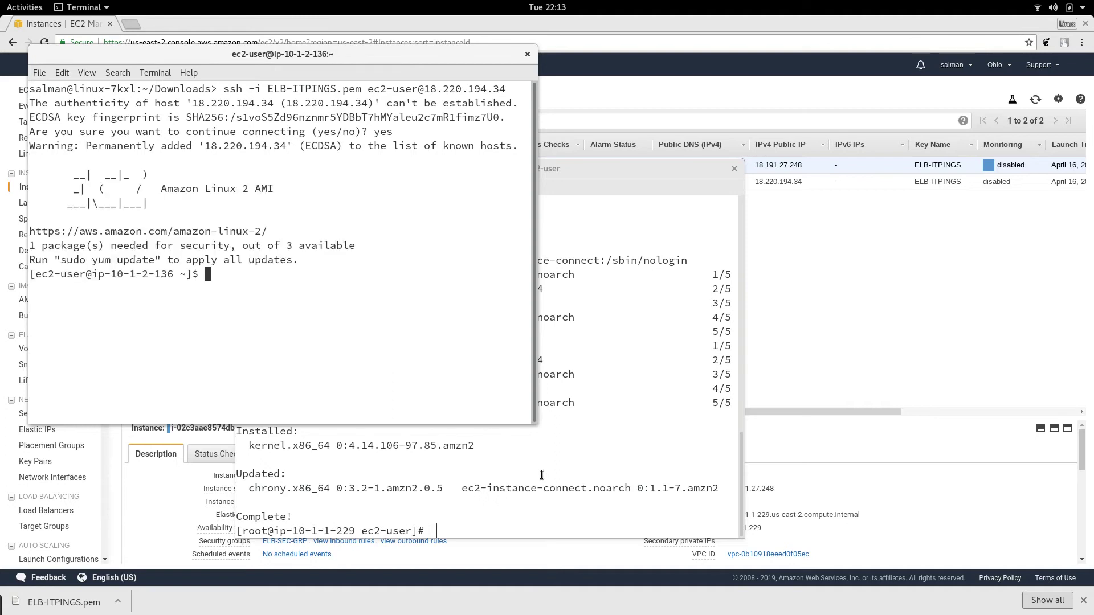
- Switch to the root user on the second web server with sudo su and update all packages with yum -y update
type("sudo su")
key("Return")
type("yum -y ")
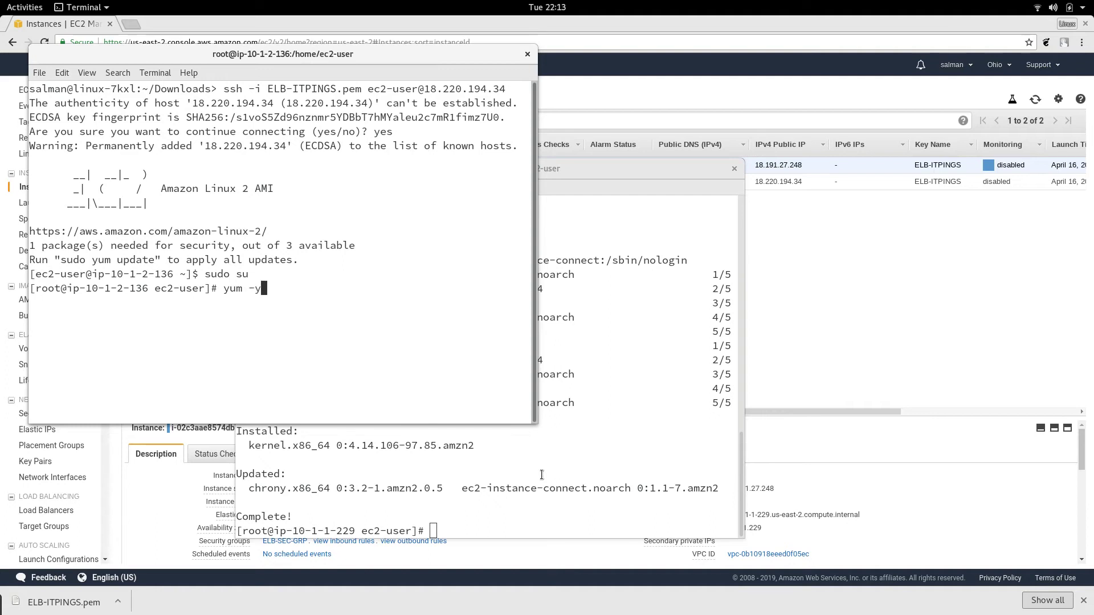
type("install u")
key("BackSpace")
key("BackSpace")
key("BackSpace")
key("BackSpace")
key("BackSpace")
key("BackSpace")
key("BackSpace")
key("BackSpace")
key("BackSpace")
type("at")
key("Return")
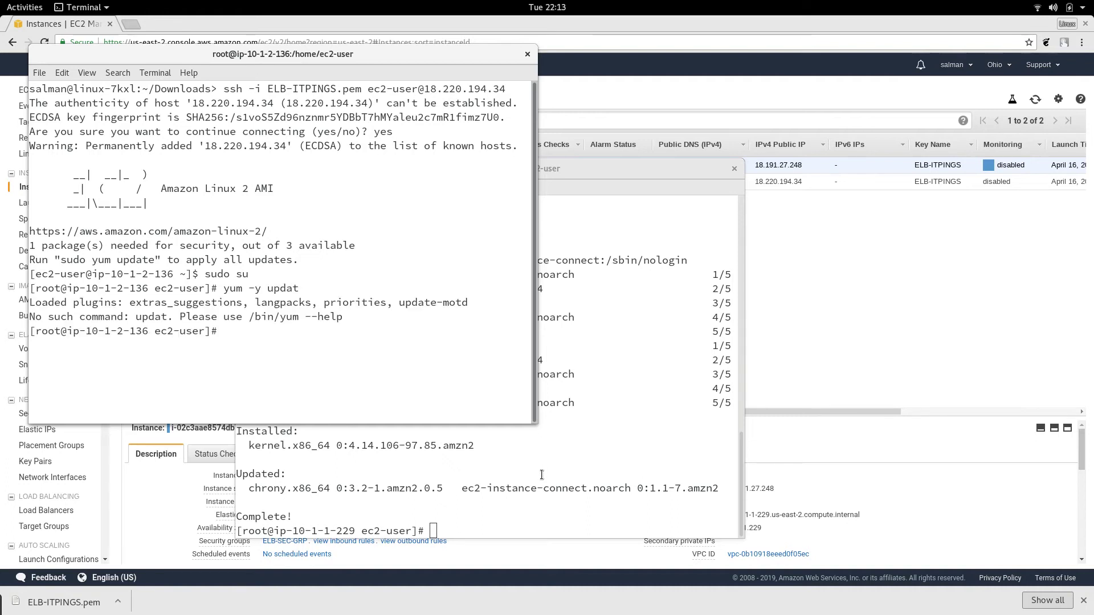
key("Up")
type("e")
key("Return")
- Install the Apache web server on the first web server with yum -y install httpd
left_click(609, 488)
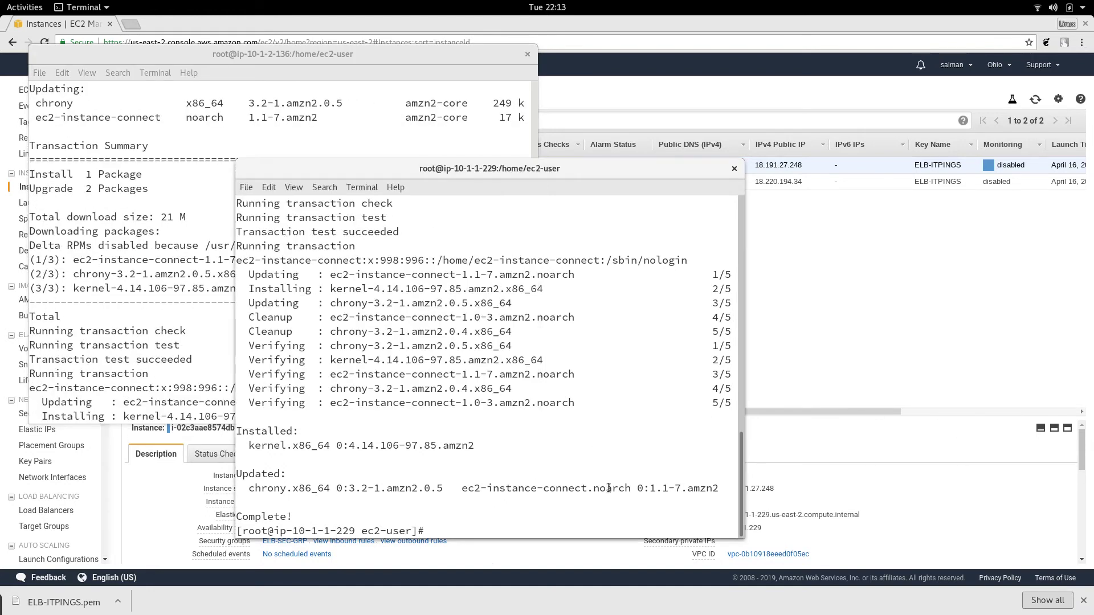
type("yum -y install")
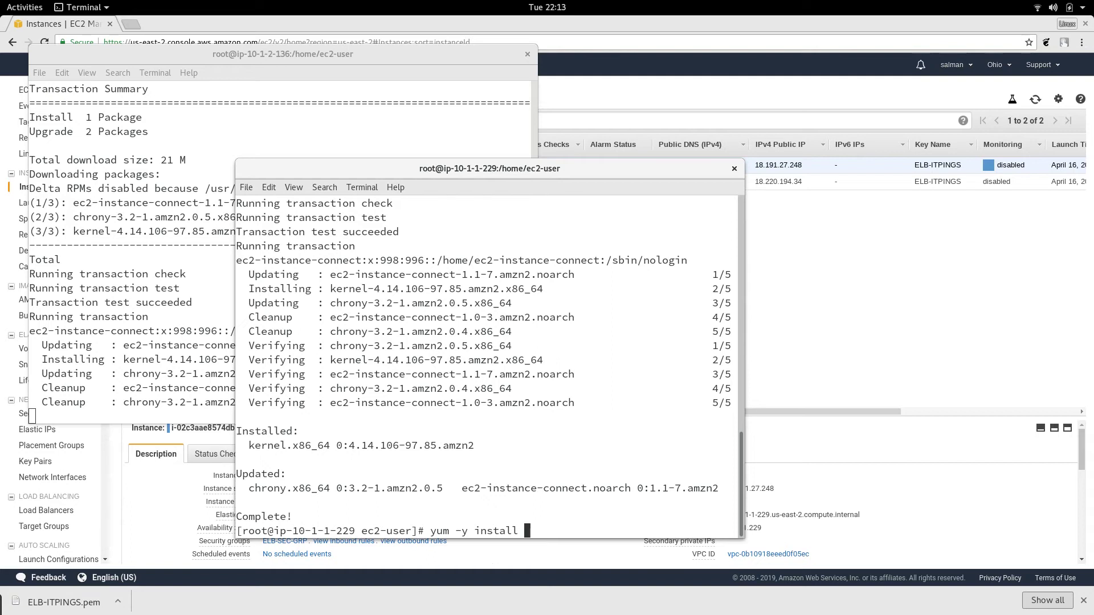
type("httpd")
key("Return")
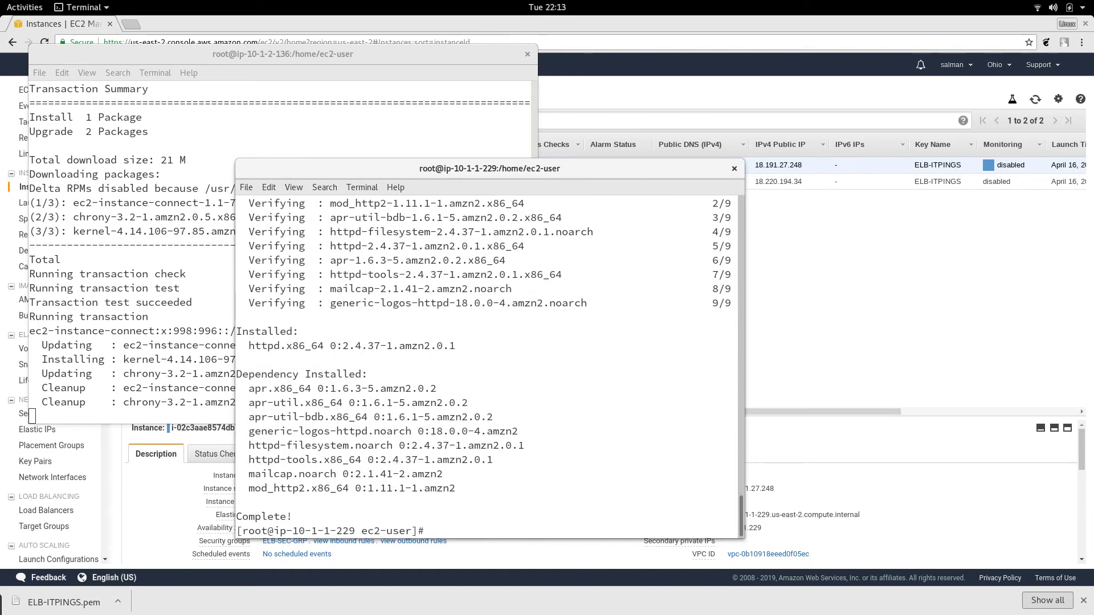
- Open a new file /var/www/html/index.html in vim on the first web server
type("vim /etc/")
key("BackSpace")
key("BackSpace")
key("BackSpace")
key("BackSpace")
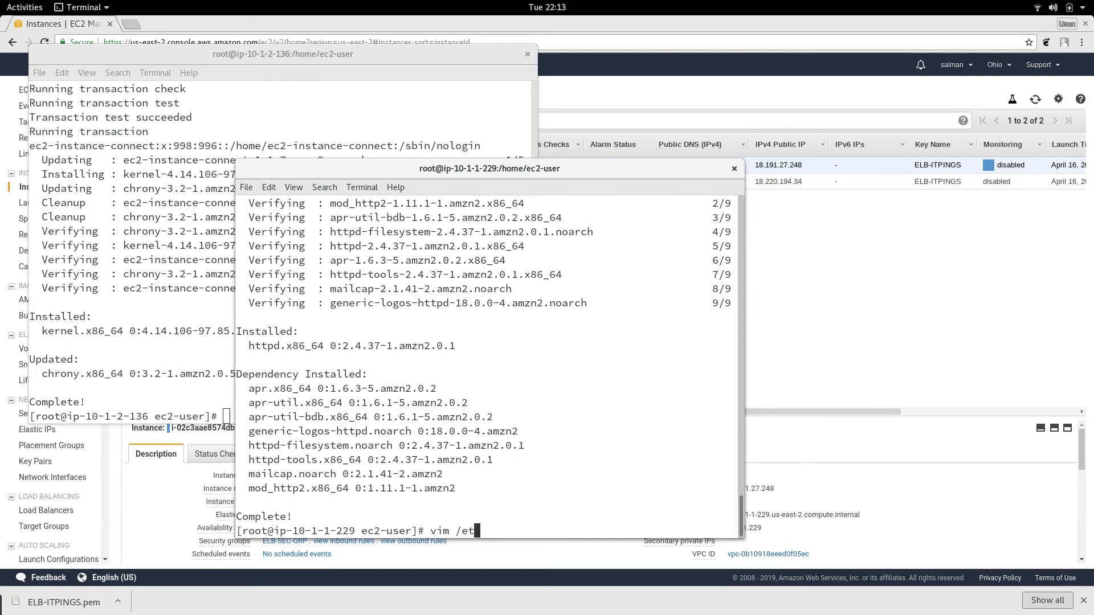
type("var/www/ht")
key("BackSpace")
type("tml/index")
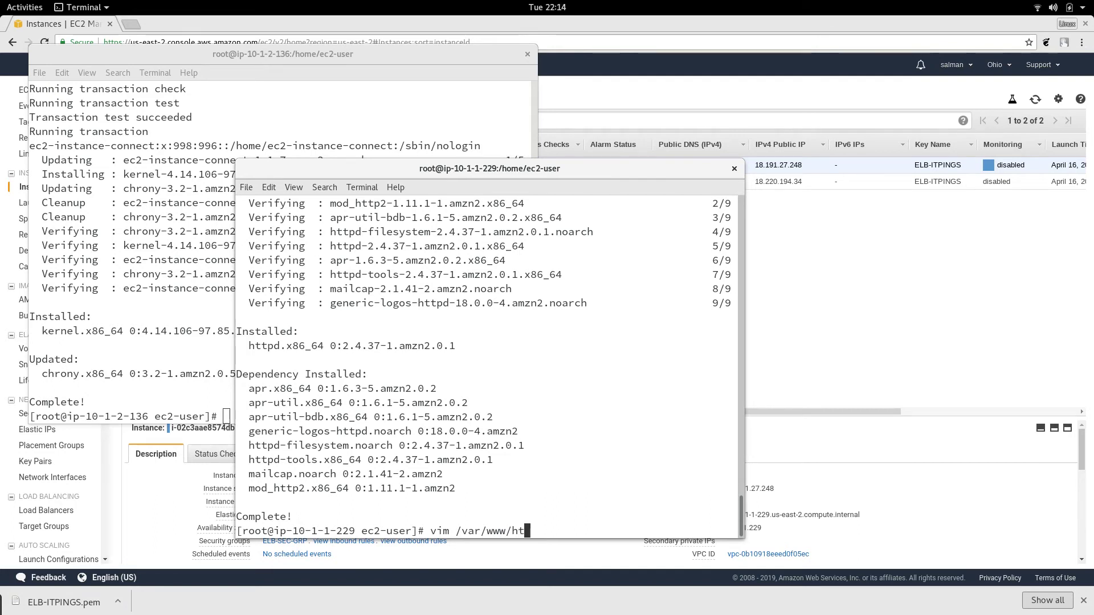
type(".html")
key("Return")
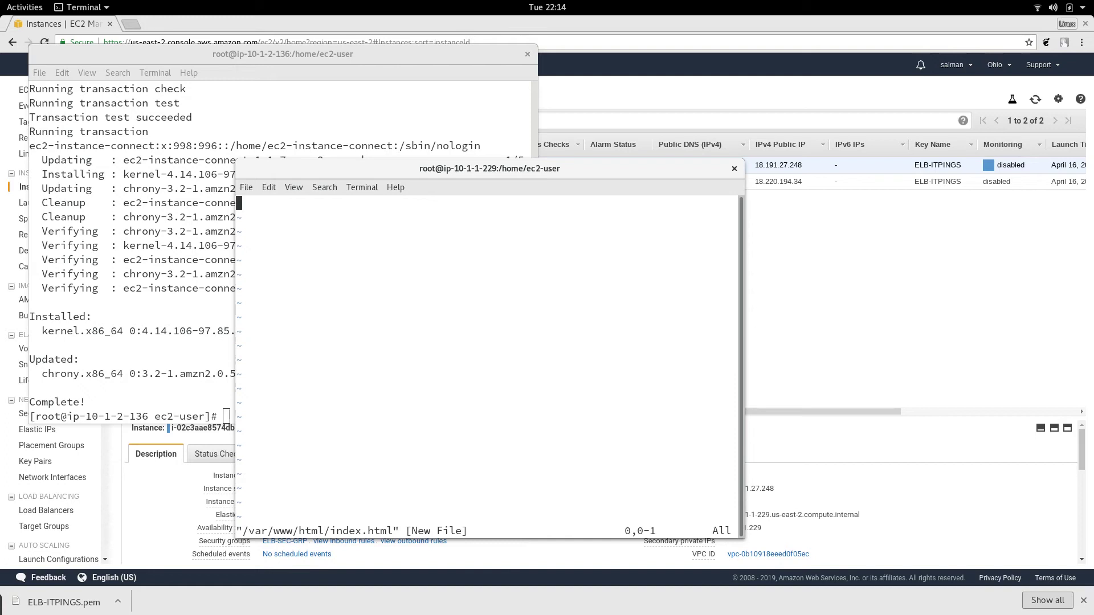
- Write an html block containing the h1 heading "This is a WebServer 1", save the file and quit vim
type("i<html")
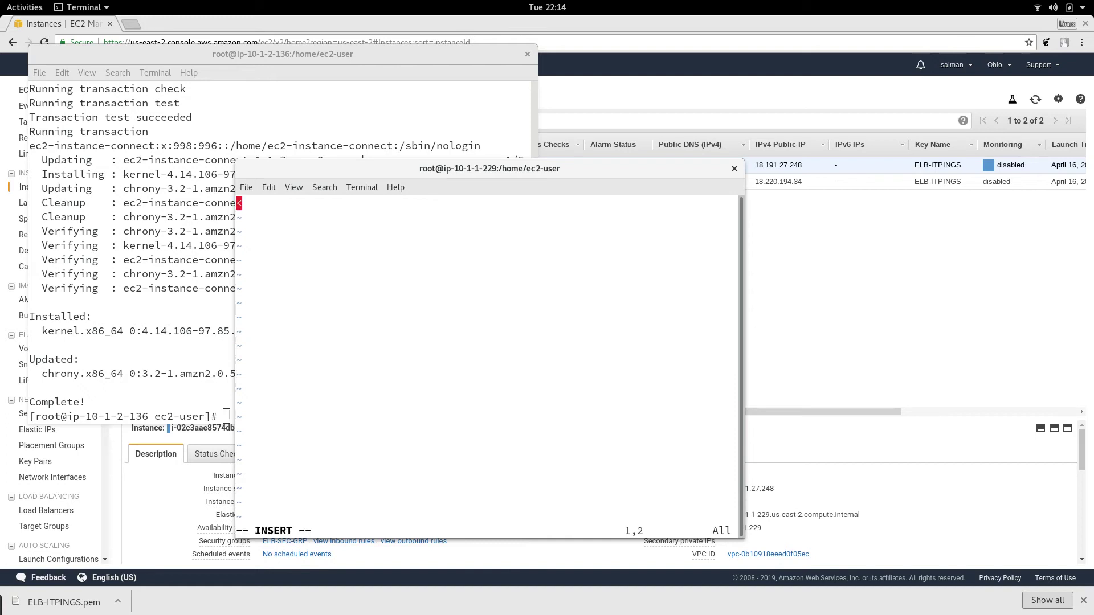
type(">")
key("Return")
type("</")
key("BackSpace")
type("h1> This is a WebServer 1 </h1>")
key("Return")
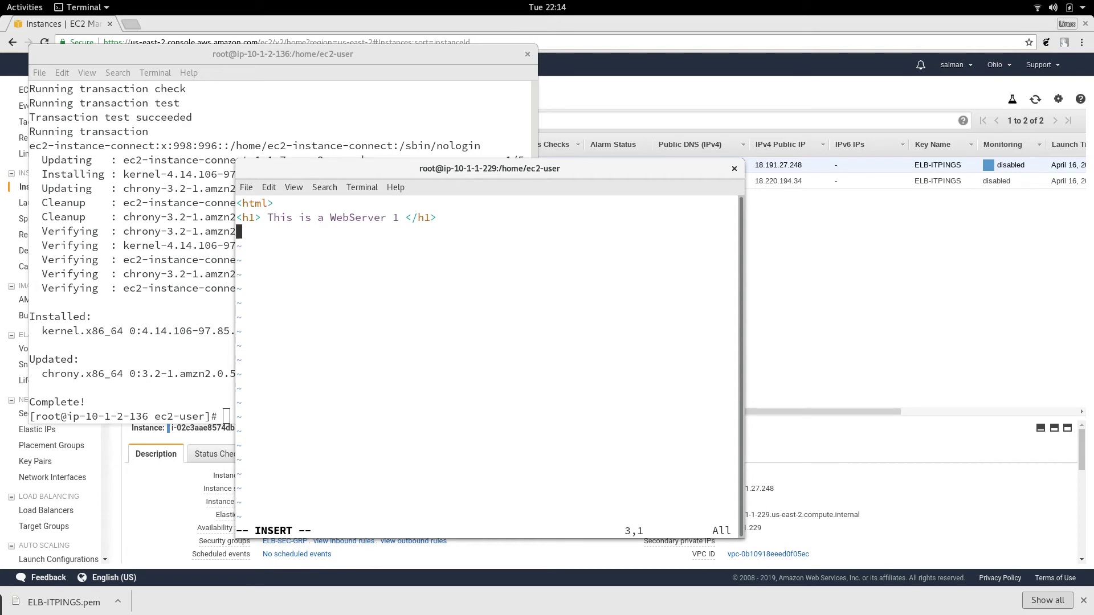
type("</html>")
key("Escape")
type(":wq")
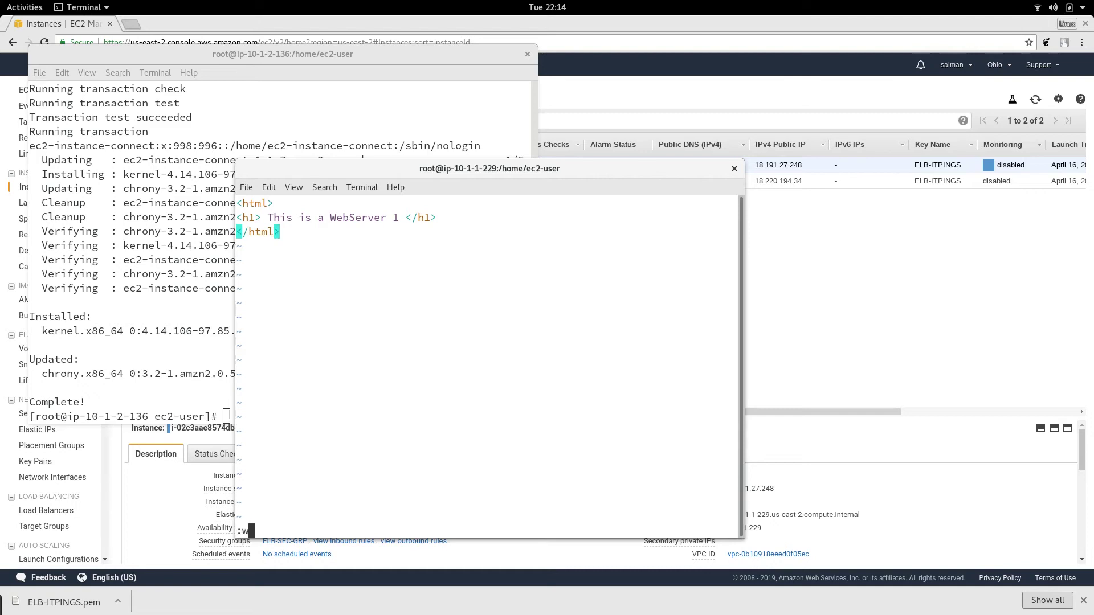
key("Return")
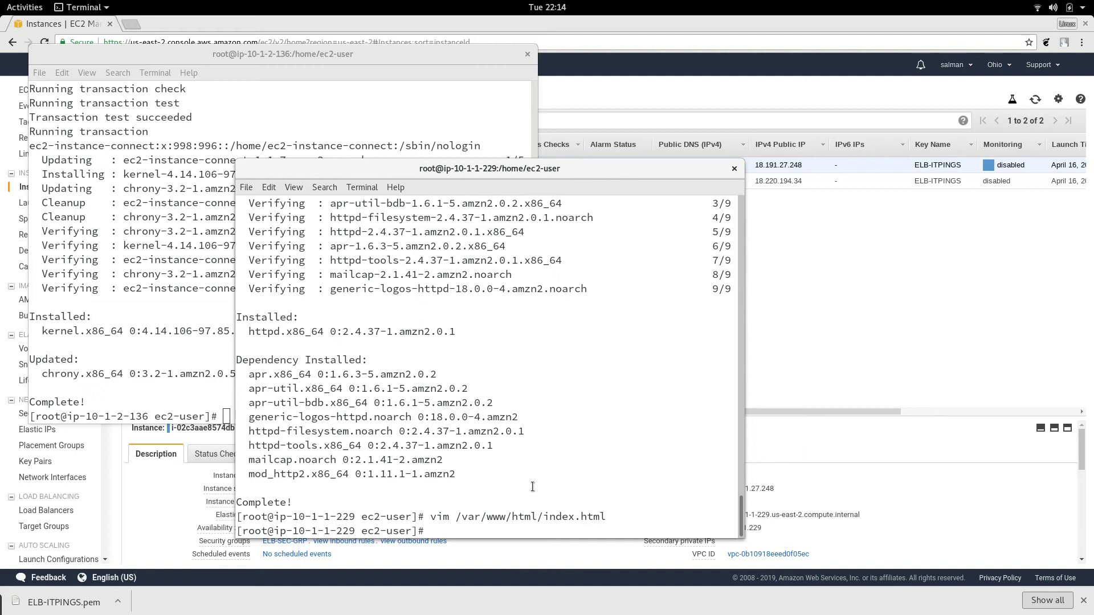
- Reopen the first web server's /var/www/html/index.html in vim and copy all of its HTML markup
key("Up")
key("Return")
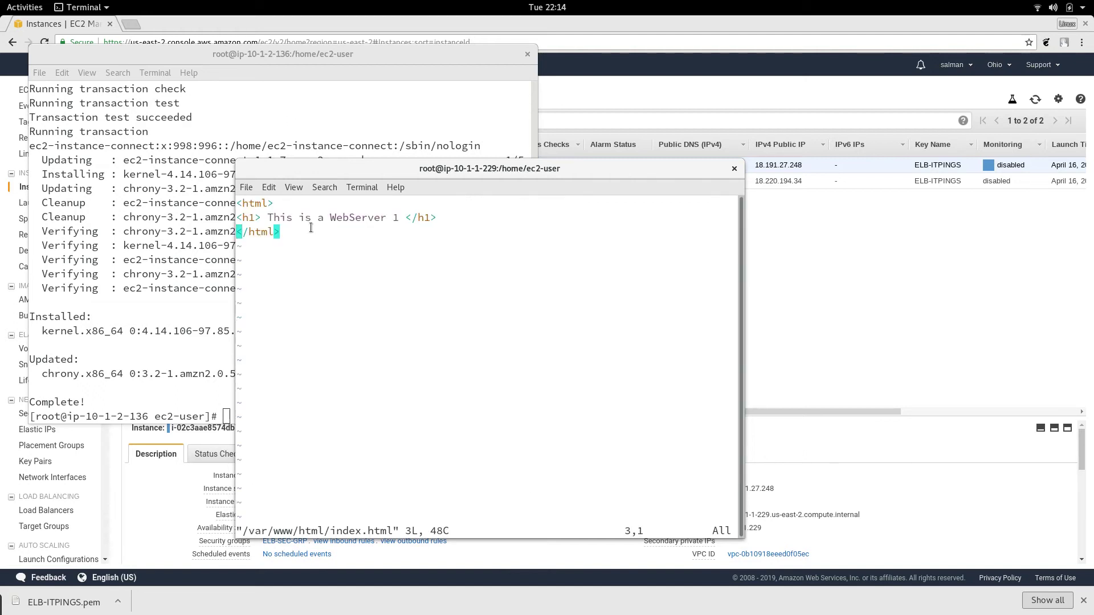
left_click_drag(239, 231, 250, 210)
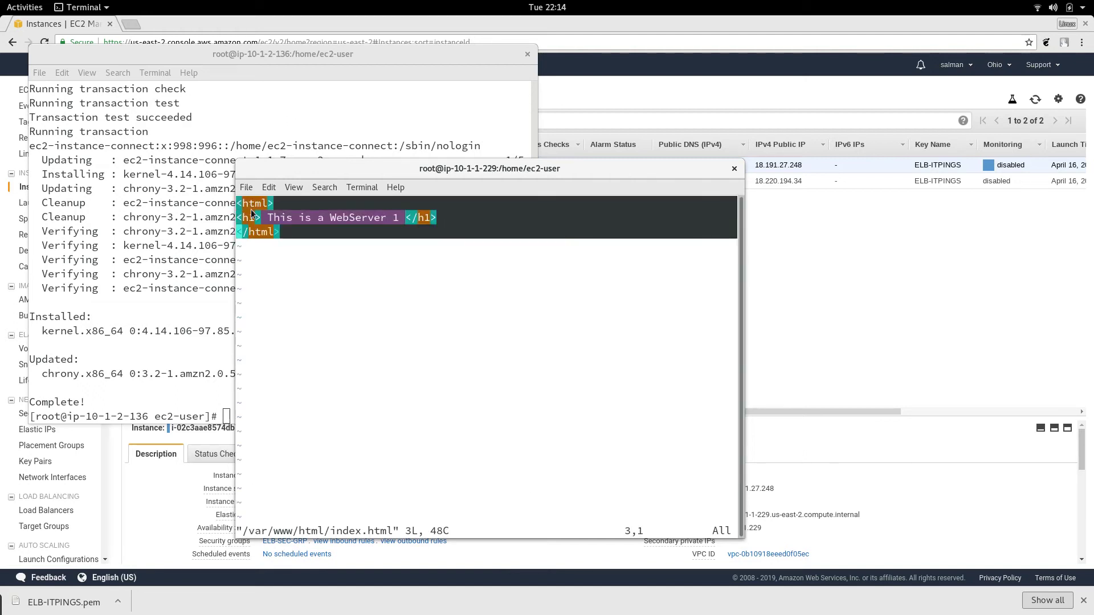
right_click(252, 210)
left_click(277, 236)
- Install the Apache web server on the second web server with yum -y install httpd
left_click(154, 342)
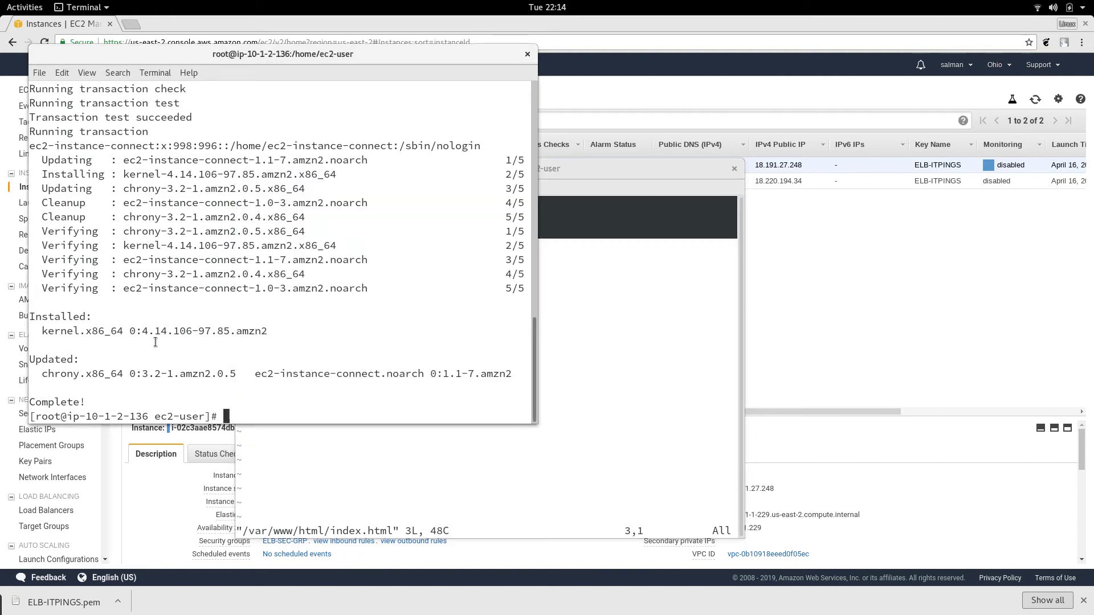
type("yum -y install httpd")
key("Return")
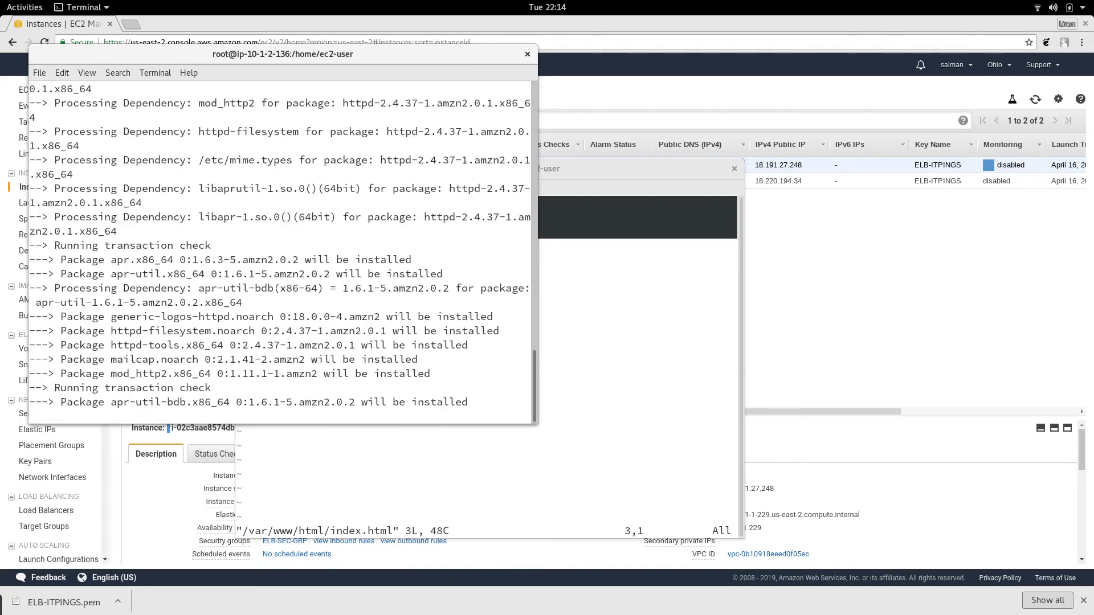
- Open a new /var/www/html/index.html in vim on the second web server and paste the copied HTML markup into it
type("vim /etc/")
key("BackSpace")
key("BackSpace")
key("BackSpace")
key("BackSpace")
type("var/www/html/index.html")
key("Return")
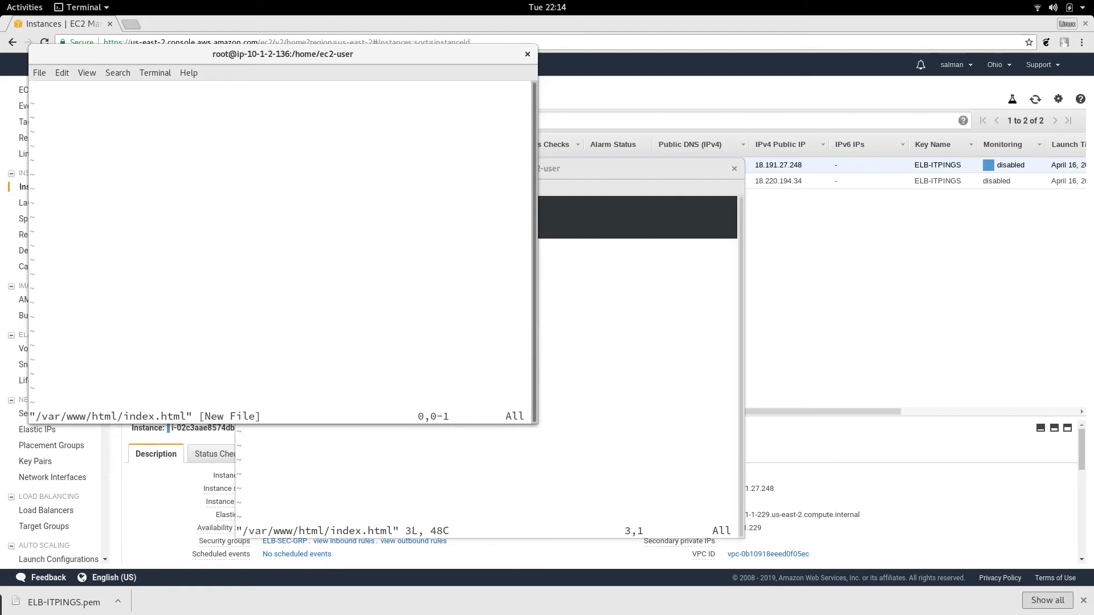
key("i")
key("ctrl+shift+v")
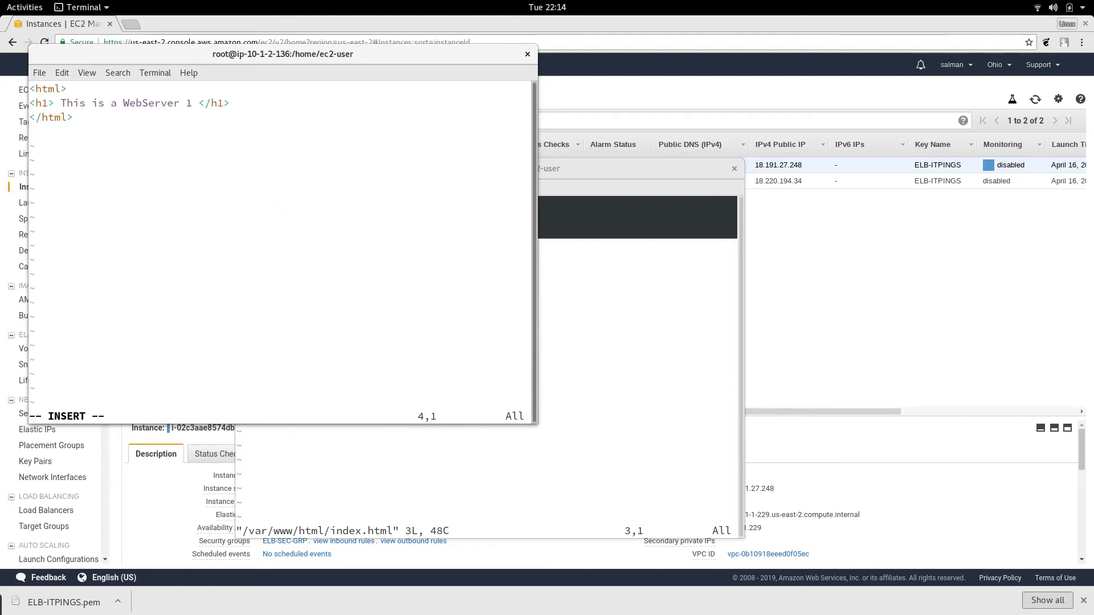
- Change the heading of the second web server's page to "This is WebServer 2"
key("Up")
key("Up")
key("Right")
key("Right")
key("Right")
key("Right")
key("Right")
key("Right")
key("Right")
key("Right")
key("Right")
key("Right")
key("Right")
key("Right")
key("Right")
key("Right")
key("Right")
key("Right")
key("Right")
key("Right")
key("Right")
key("Right")
key("Right")
key("Right")
key("Right")
key("Right")
key("Right")
key("Right")
key("BackSpace")
type("2")
key("Left")
key("Left")
key("Left")
key("Left")
key("Left")
key("Left")
key("Left")
key("Left")
key("Left")
key("Left")
key("Left")
key("Left")
key("BackSpace")
key("BackSpace")
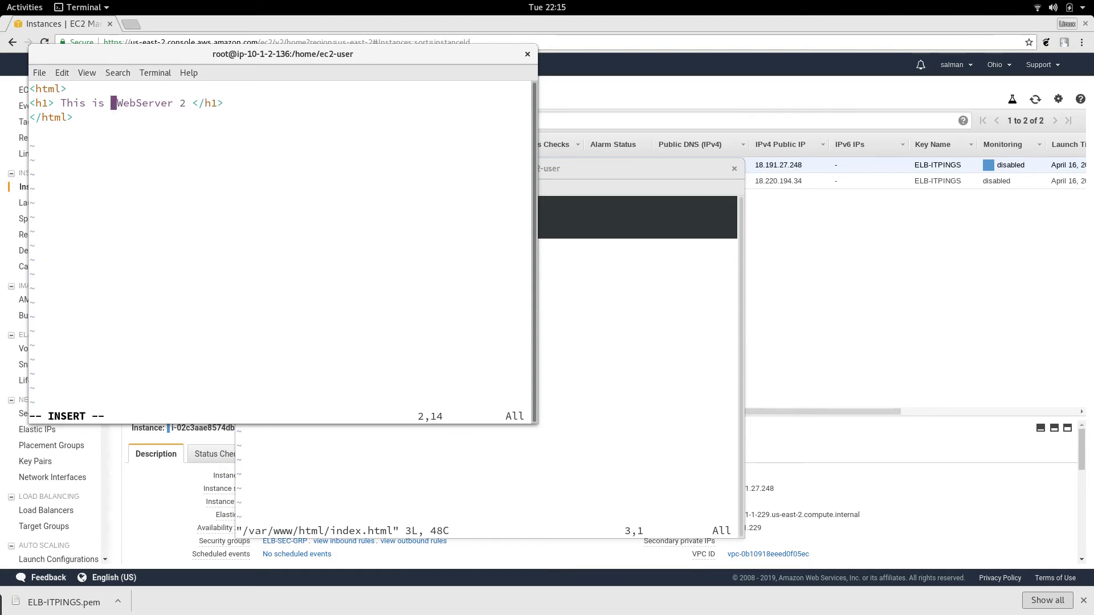
- Save the second web server's page, quit vim and enable the web service with systemctl enable httpd
key("Escape")
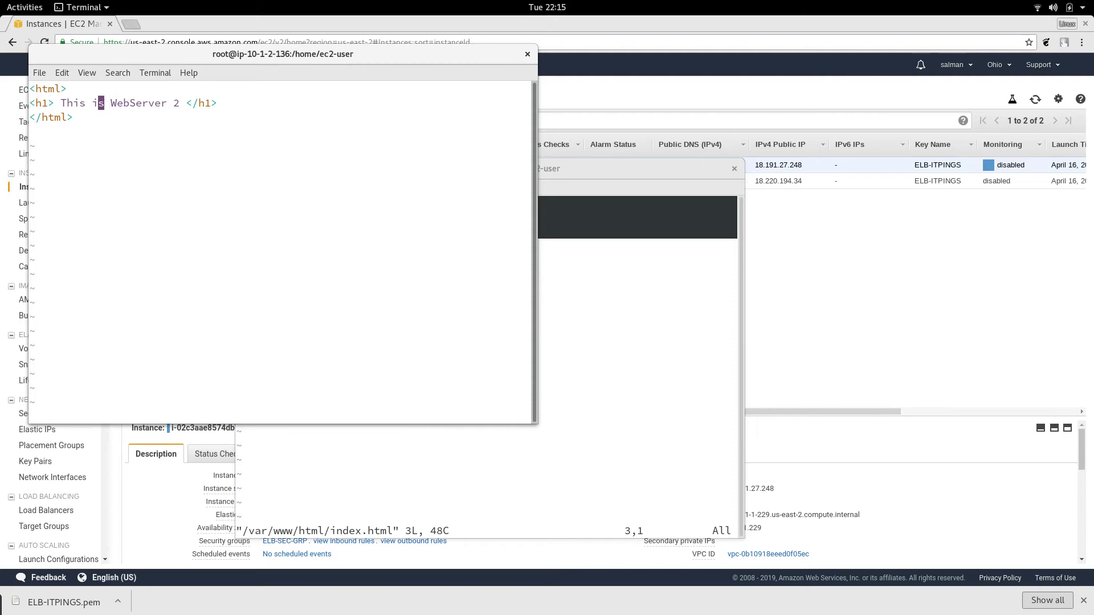
type(":wq")
key("Return")
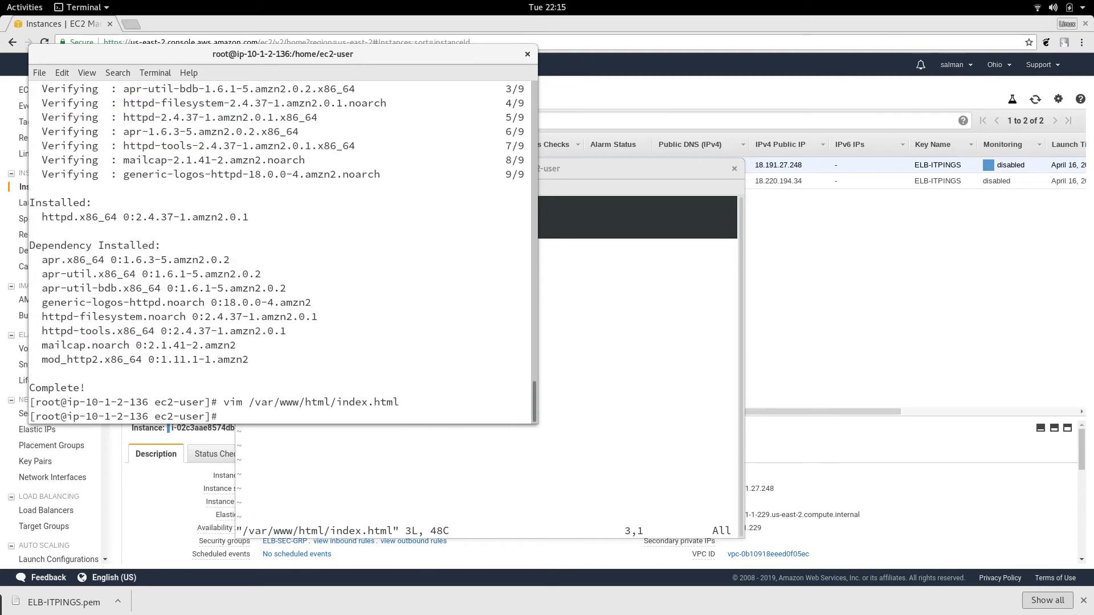
type("systemctl enable httpd")
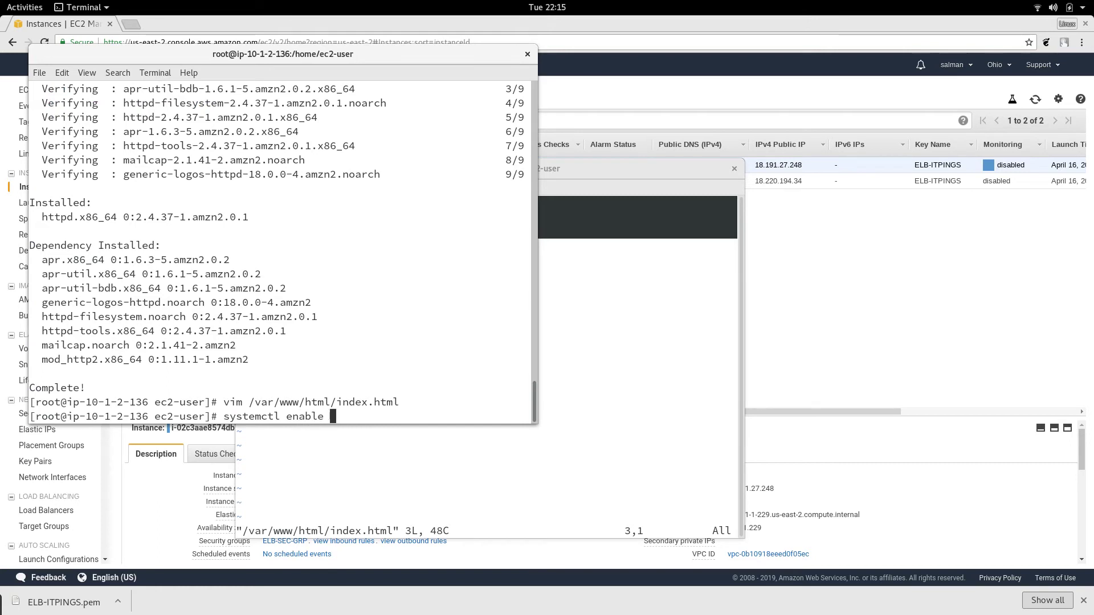
key("Return")
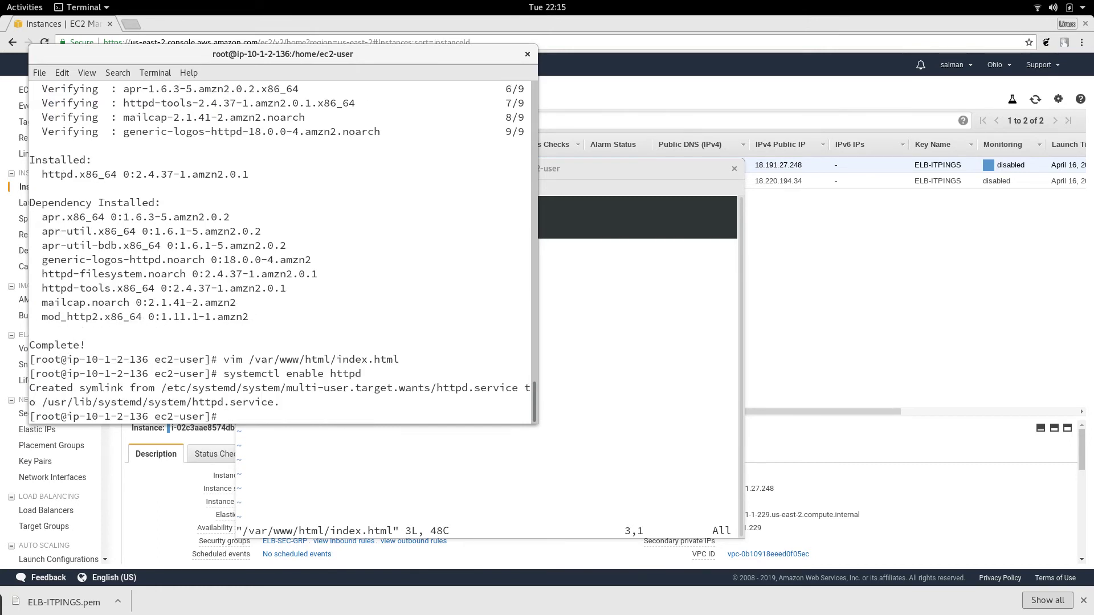
- Change the heading of the first web server's index.html to "This is WebServer 1", save the file and quit vim
left_click(581, 430)
key("Up")
key("Up")
key("Right")
key("Down")
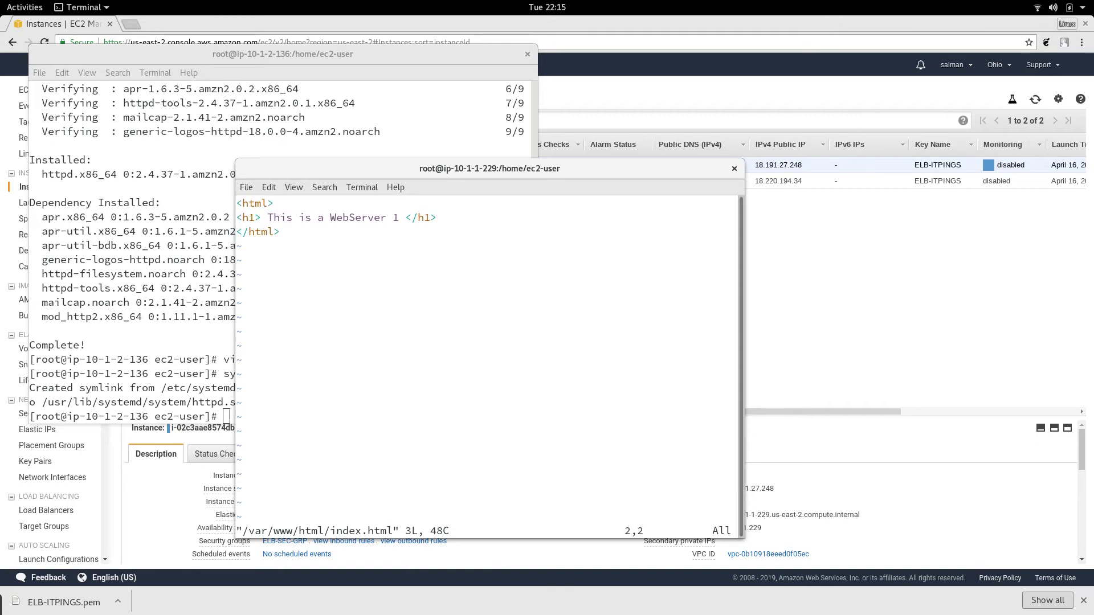
key("i")
key("Right")
key("Right")
key("Right")
key("Right")
key("Right")
key("Right")
key("Right")
key("Right")
key("Right")
key("Right")
key("Right")
key("Right")
key("Right")
key("Right")
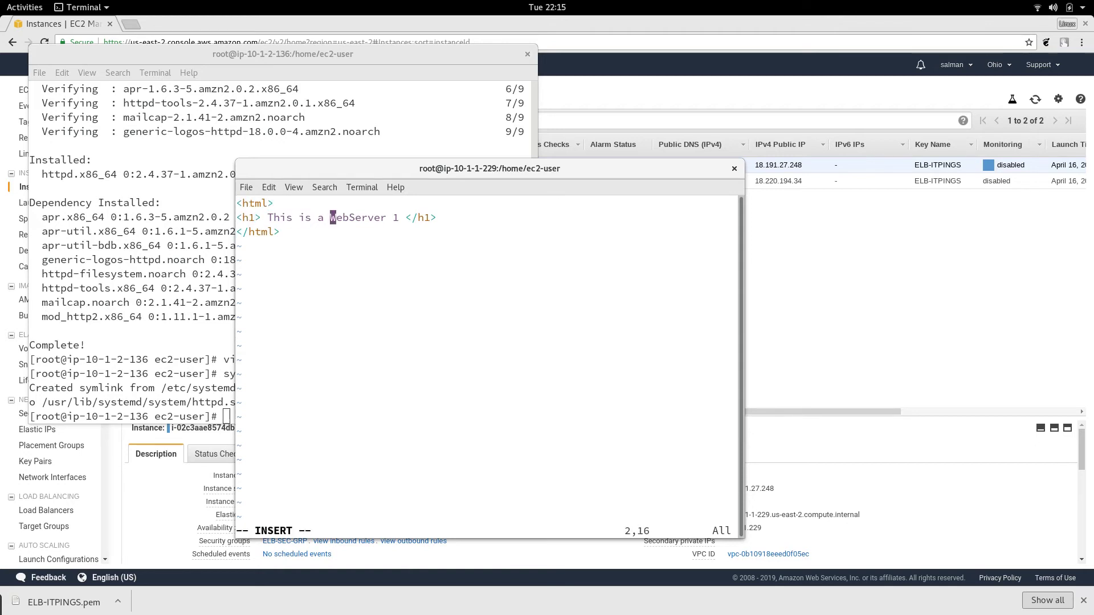
key("BackSpace")
key("BackSpace")
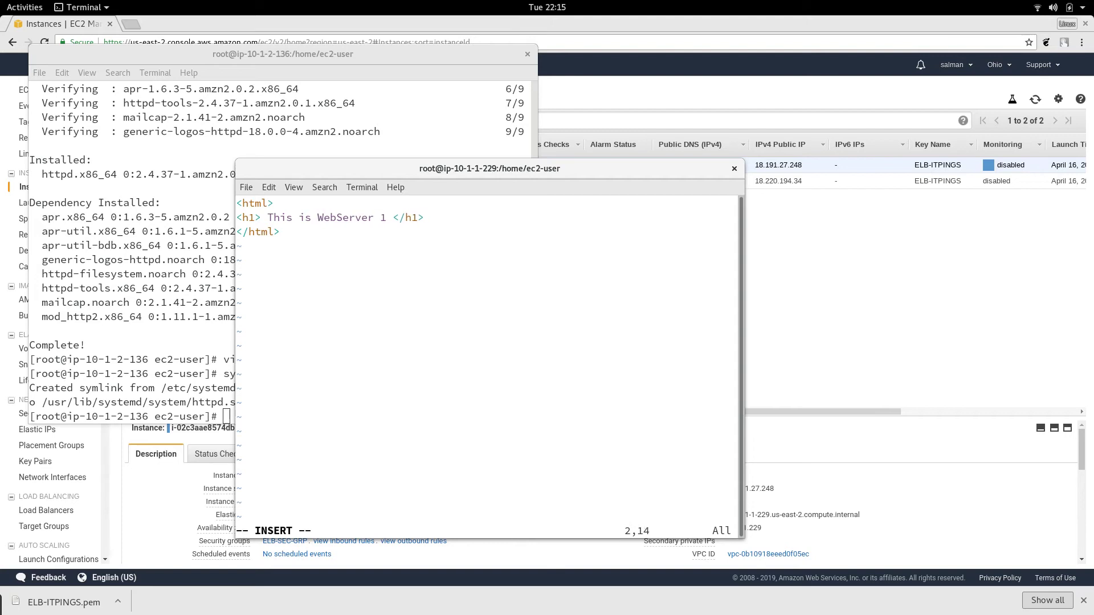
key("Escape")
type(":wq")
key("Return")
- Enable the web service on the first web server with systemctl enable httpd and clear the terminal
type("system")
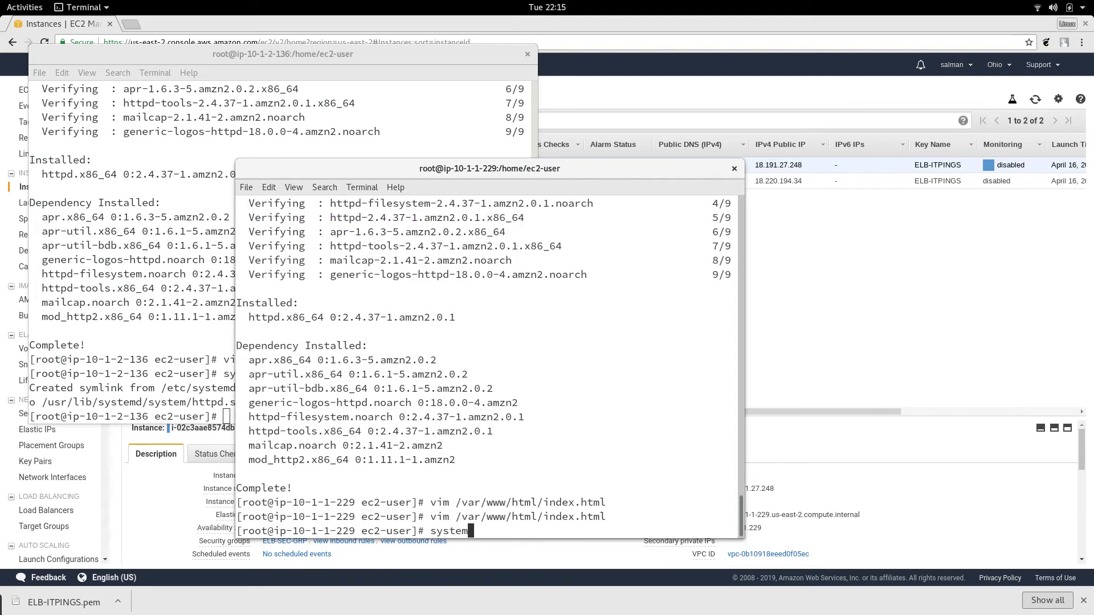
type("ctl enable httpd")
key("Return")
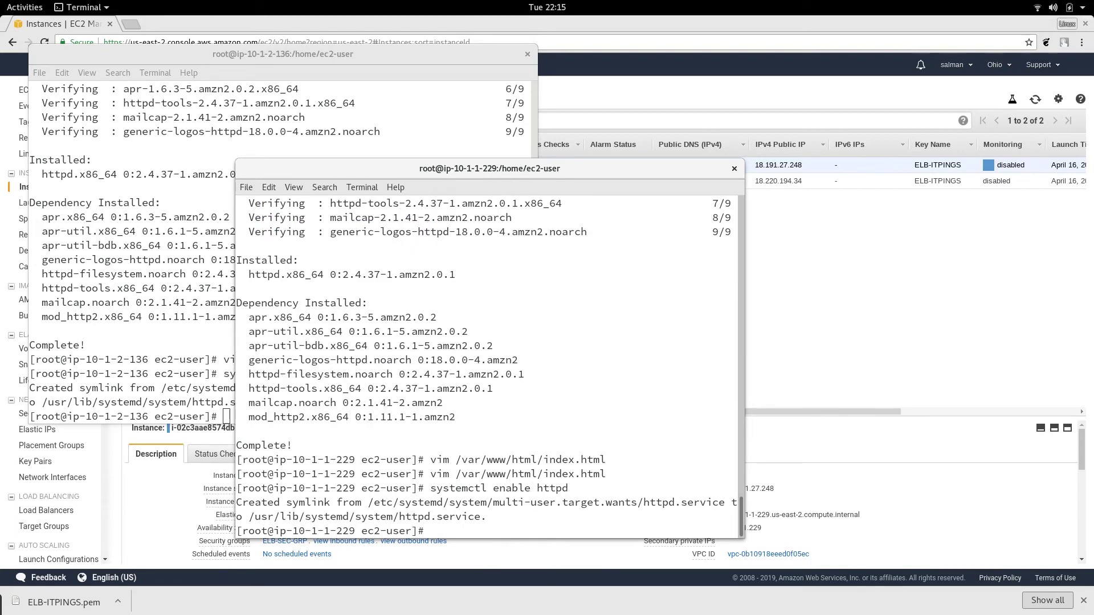
type("clear")
key("Return")
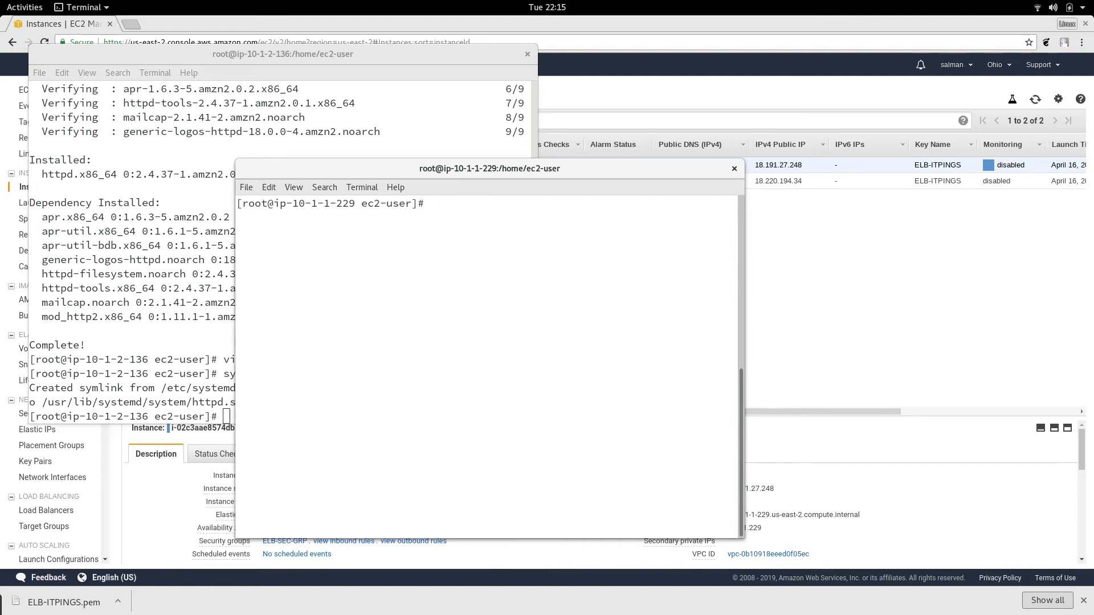
- Copy the first instance's public IP 18.191.27.248 from the EC2 console, open it in a new browser tab and reload it
left_click(840, 81)
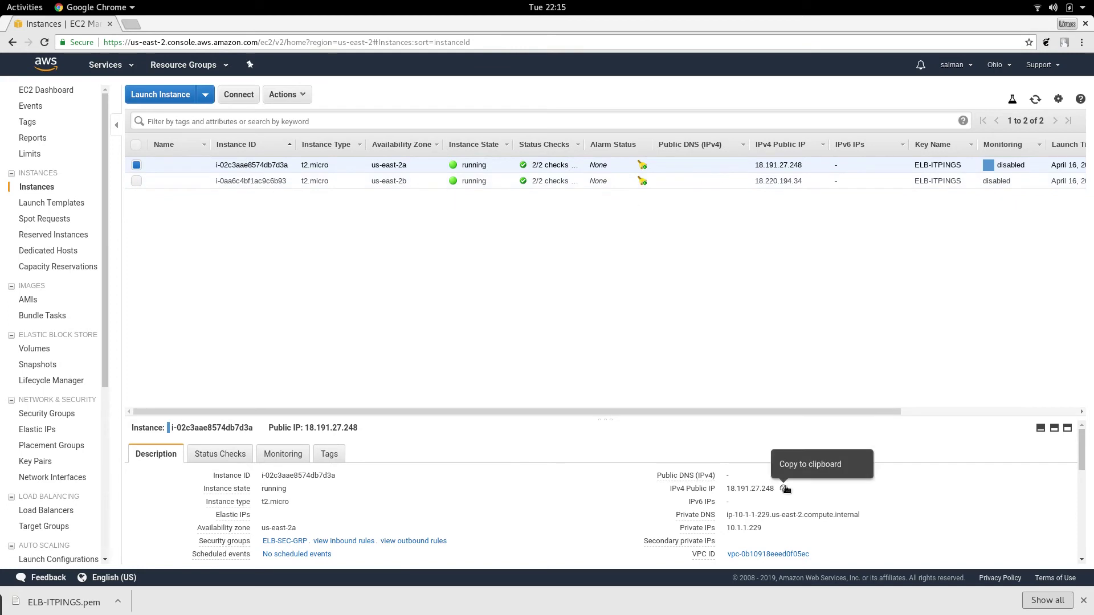
left_click(785, 488)
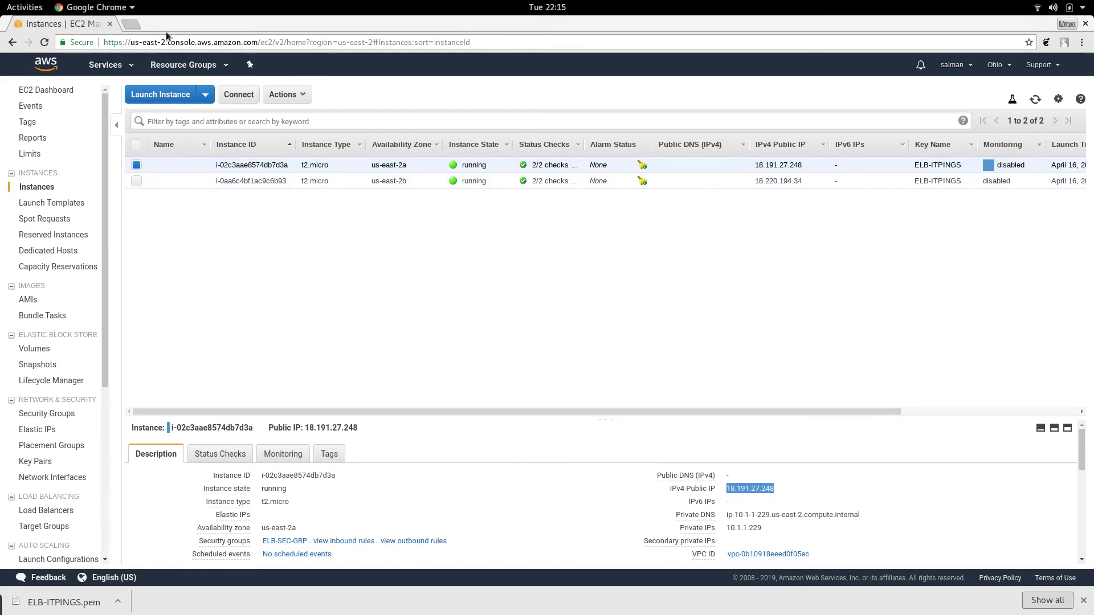
left_click(130, 24)
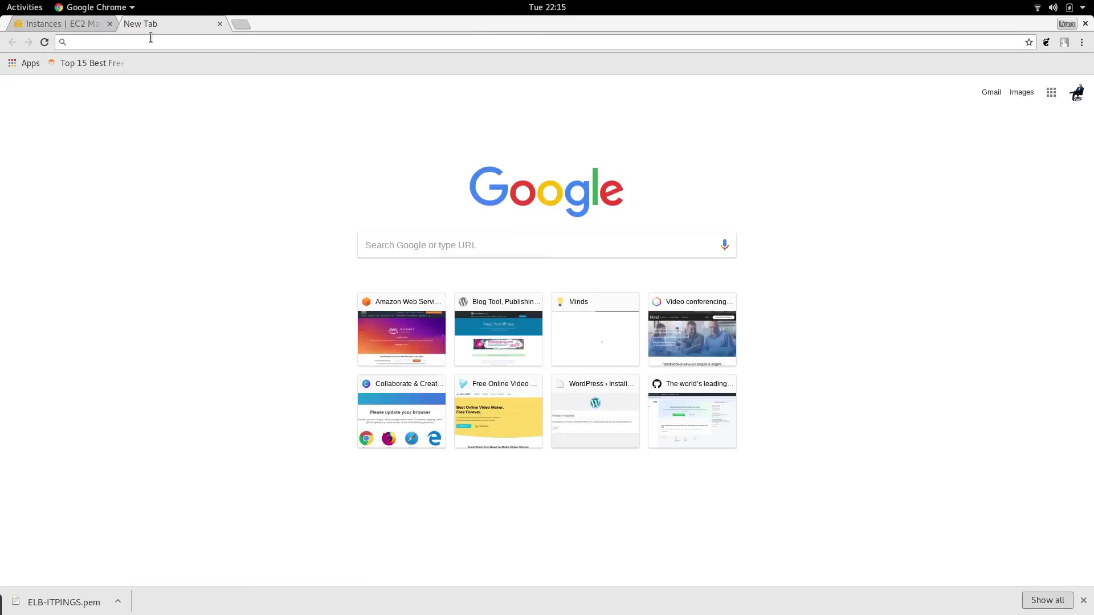
key("ctrl+v")
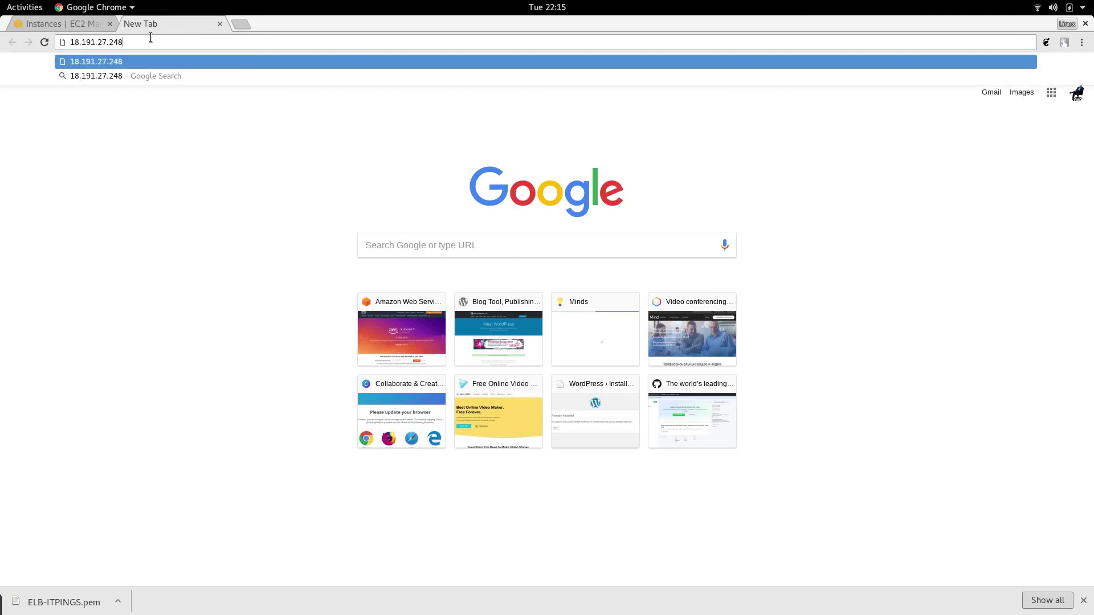
key("Return")
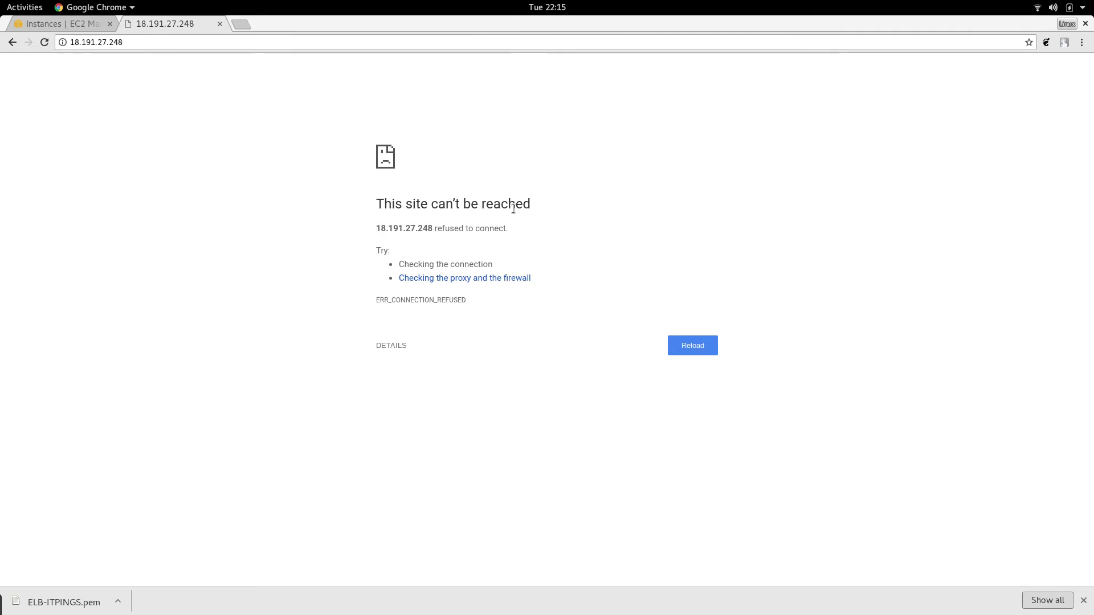
left_click(690, 354)
- Switch to the second web server's terminal and restart its web service with systemctl restart httpd
left_click(87, 21)
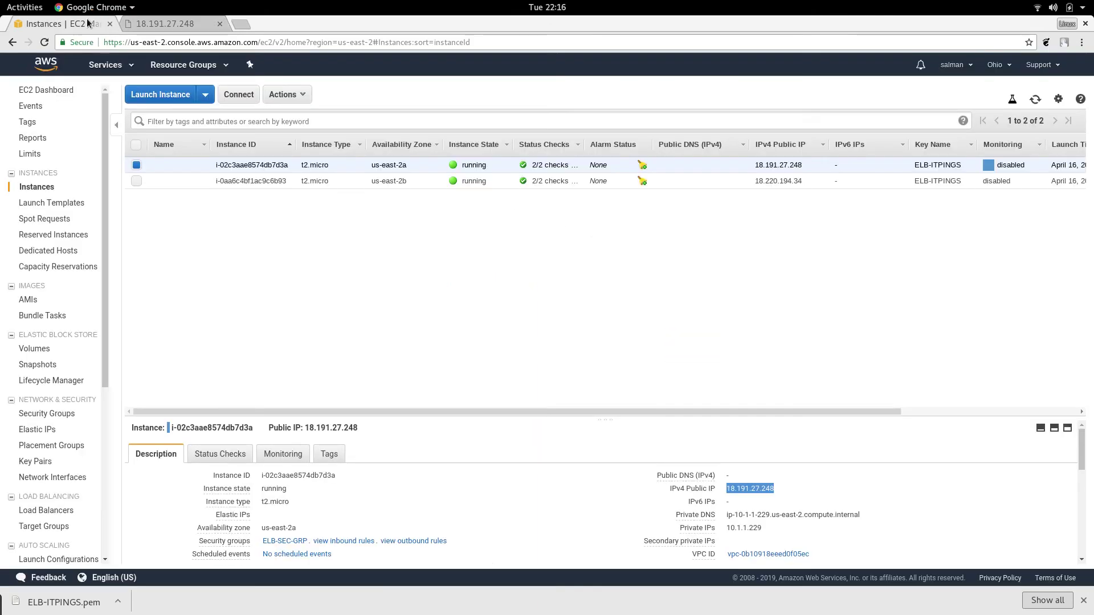
mouse_move(2, 1)
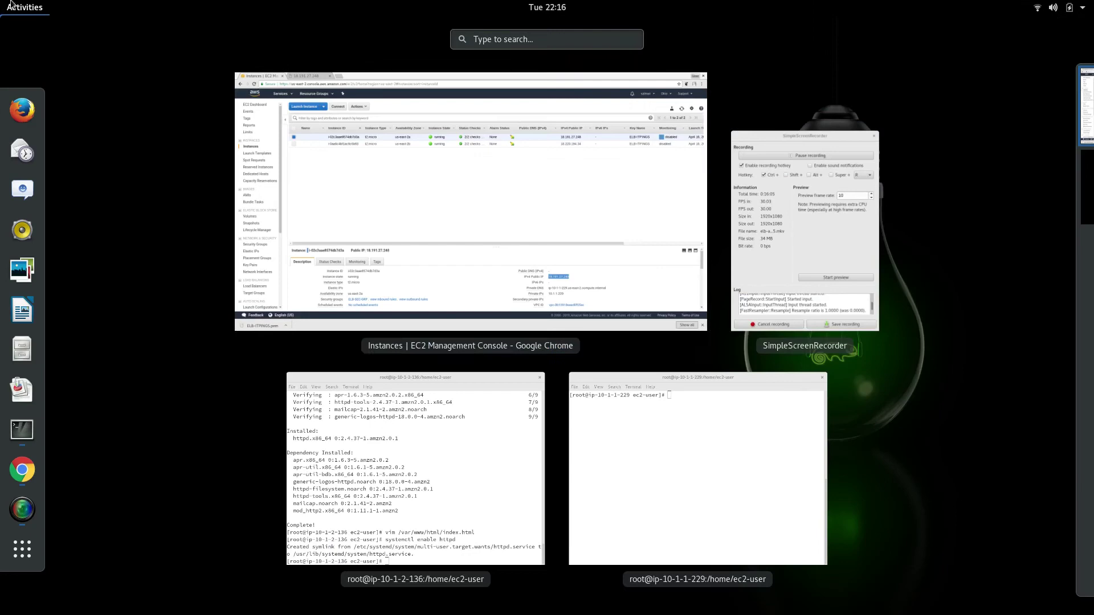
left_click(478, 512)
type("systemctl restart httpd")
key("Return")
- Switch to the first web server's terminal and restart its web service with systemctl restart httpd
key("super")
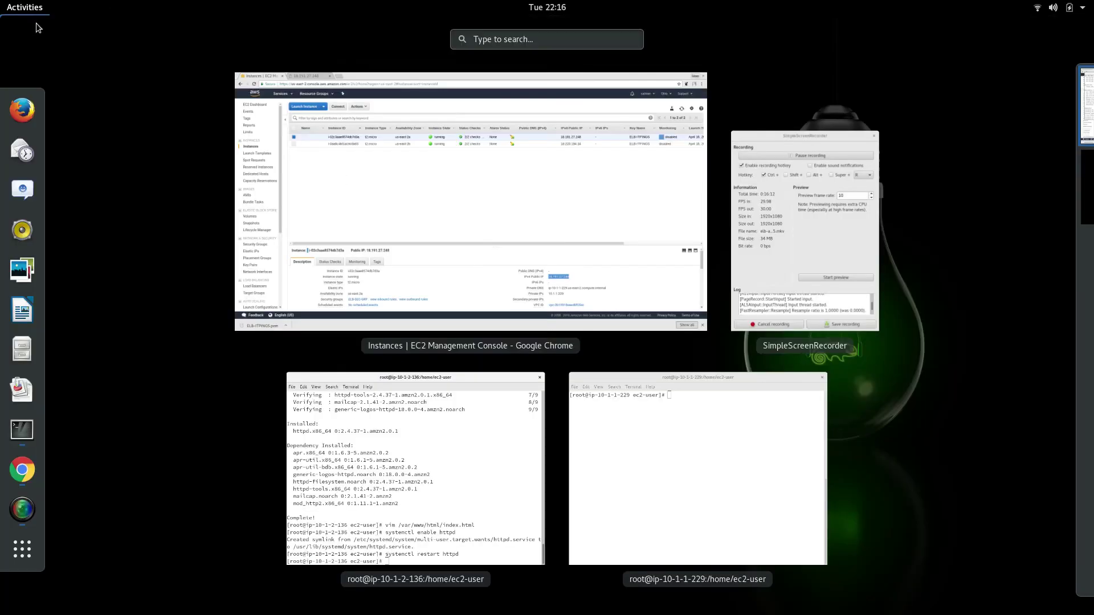
left_click(600, 430)
type("systemctl restart httpd")
key("Return")
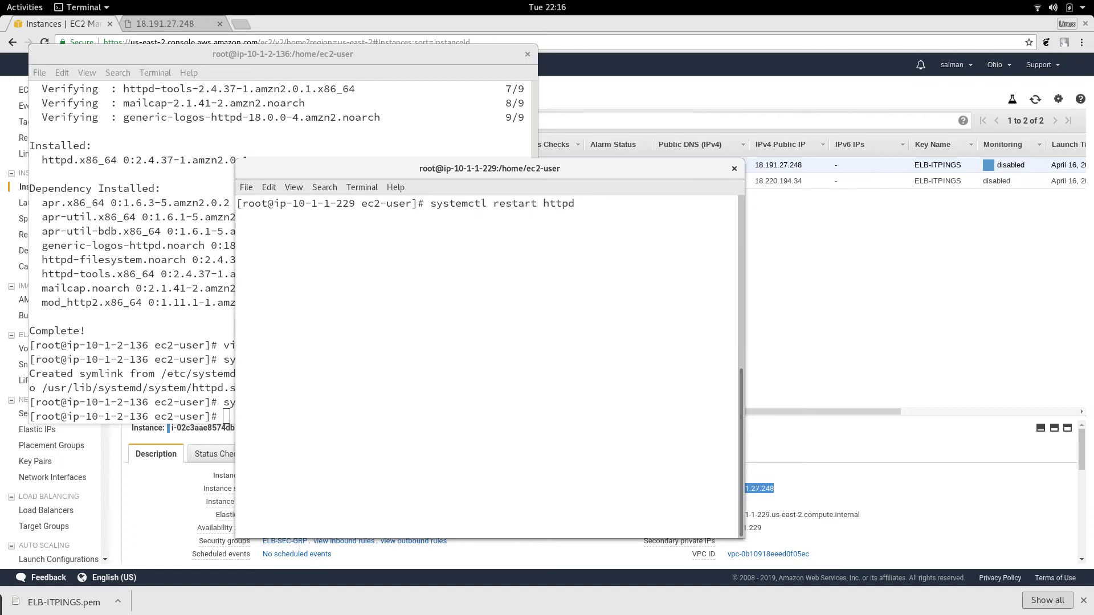
- Return to the browser and reload the first web server's page at 18.191.27.248
left_click(549, 23)
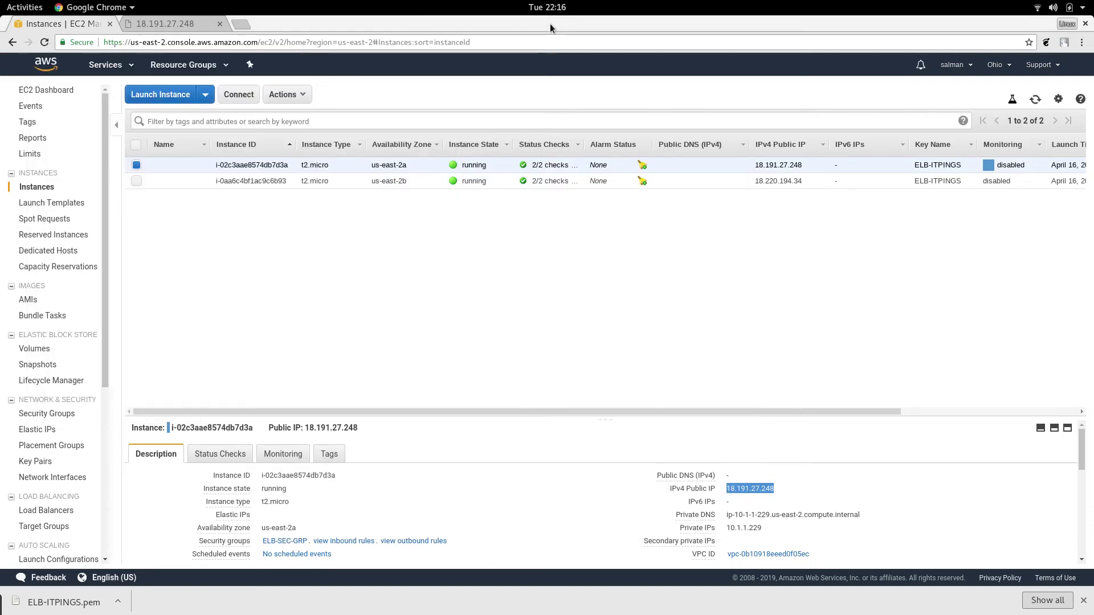
left_click(182, 26)
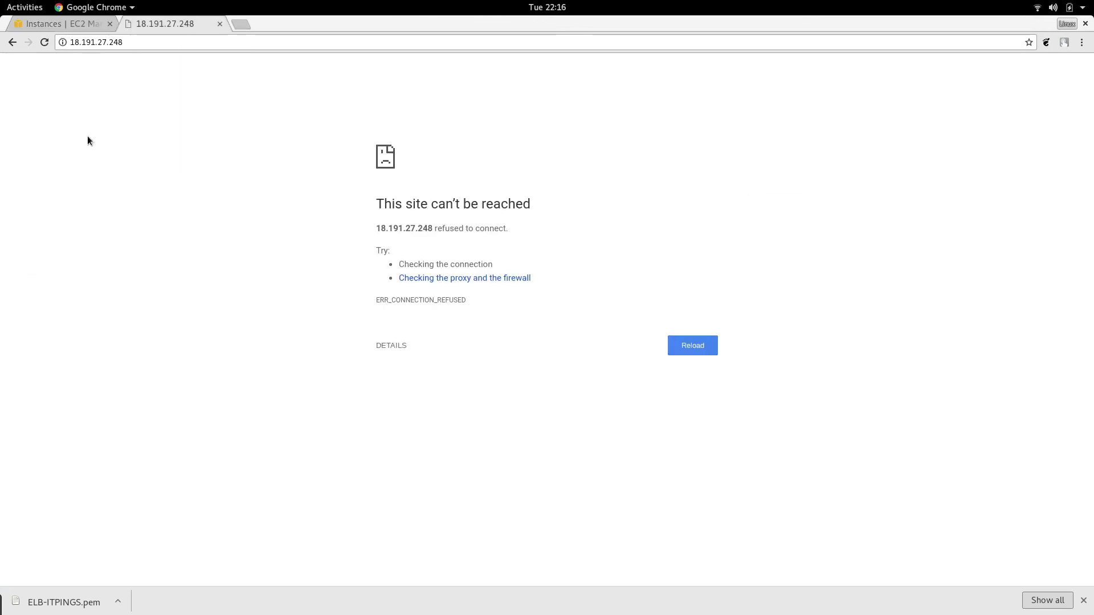
left_click(46, 42)
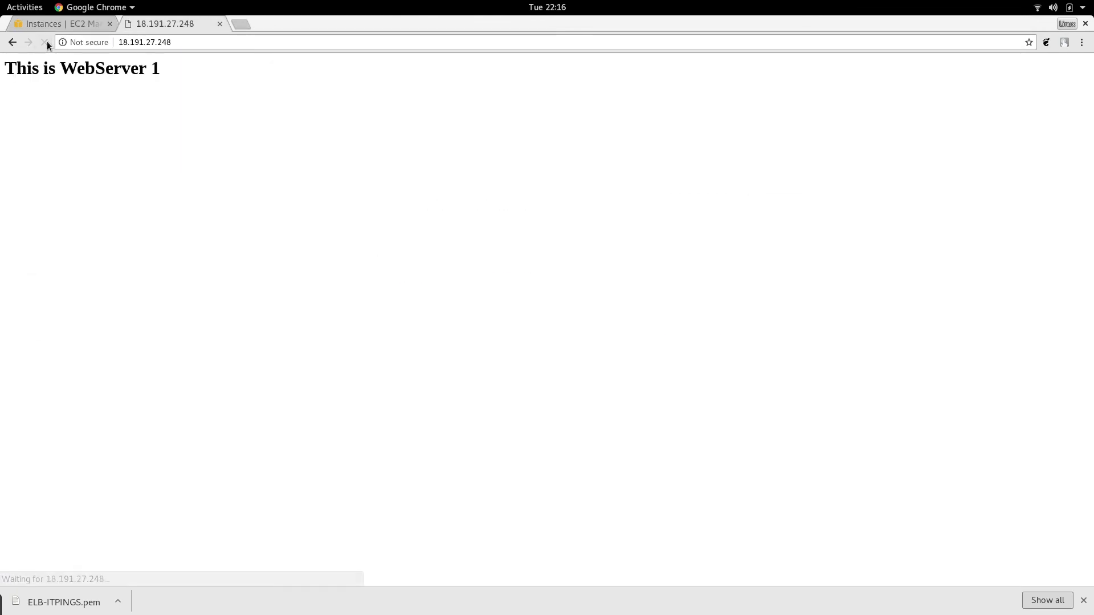
- Copy the second instance's public IP 18.220.194.34 from the EC2 console and open it in a new browser tab
left_click(80, 23)
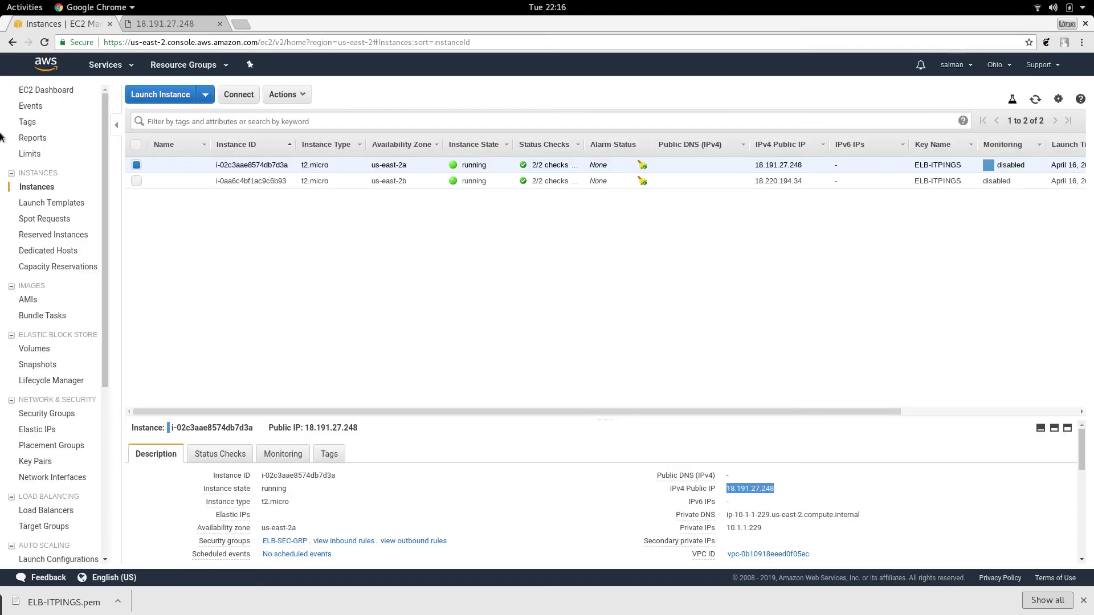
left_click(136, 180)
left_click(136, 166)
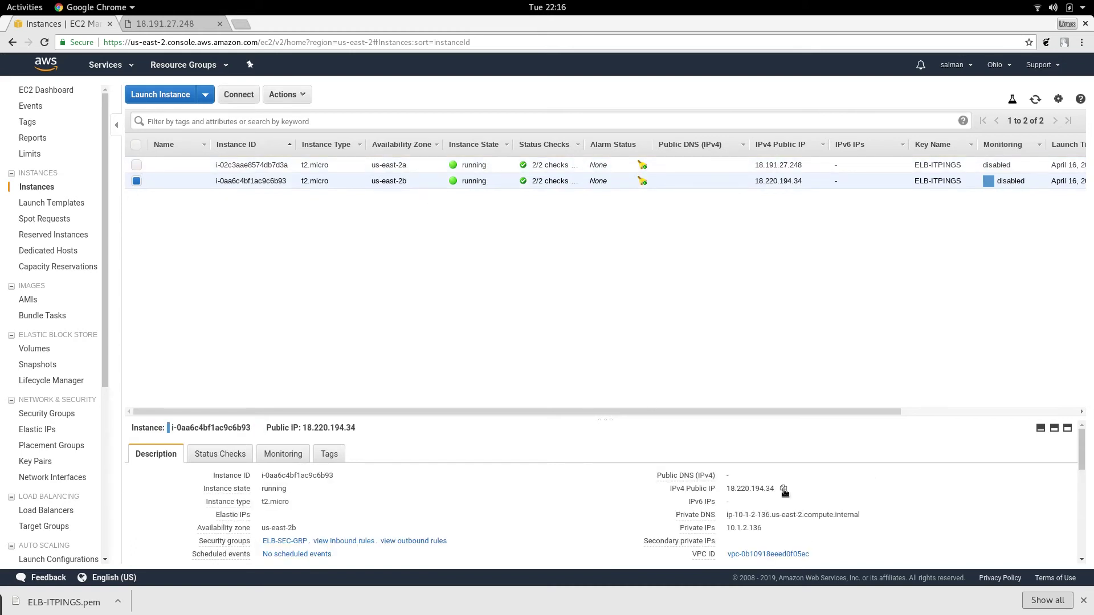
left_click(784, 489)
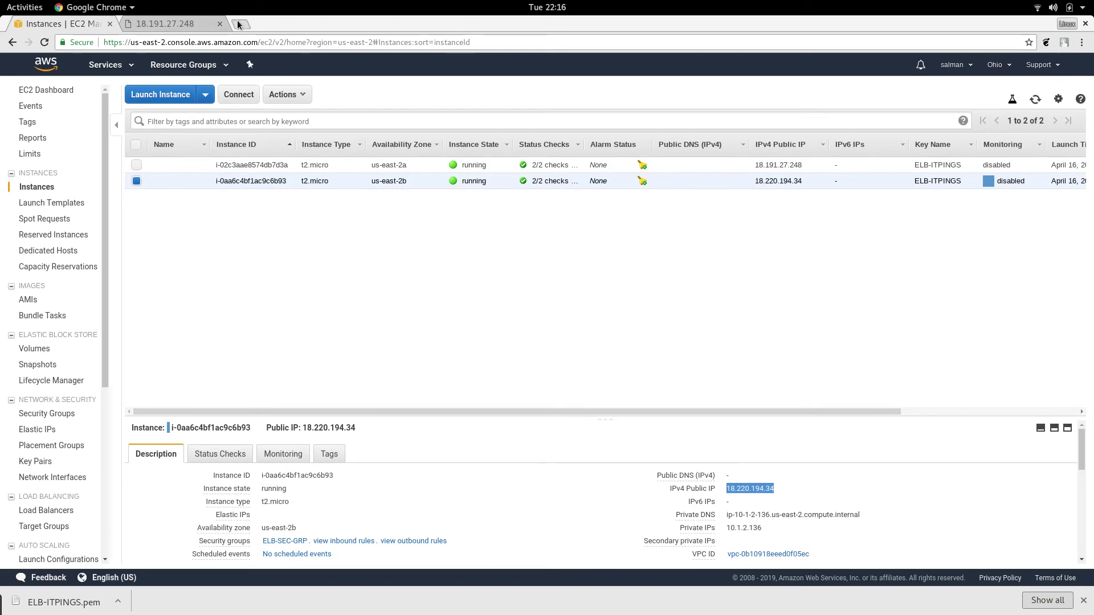
left_click(242, 24)
key("ctrl+v")
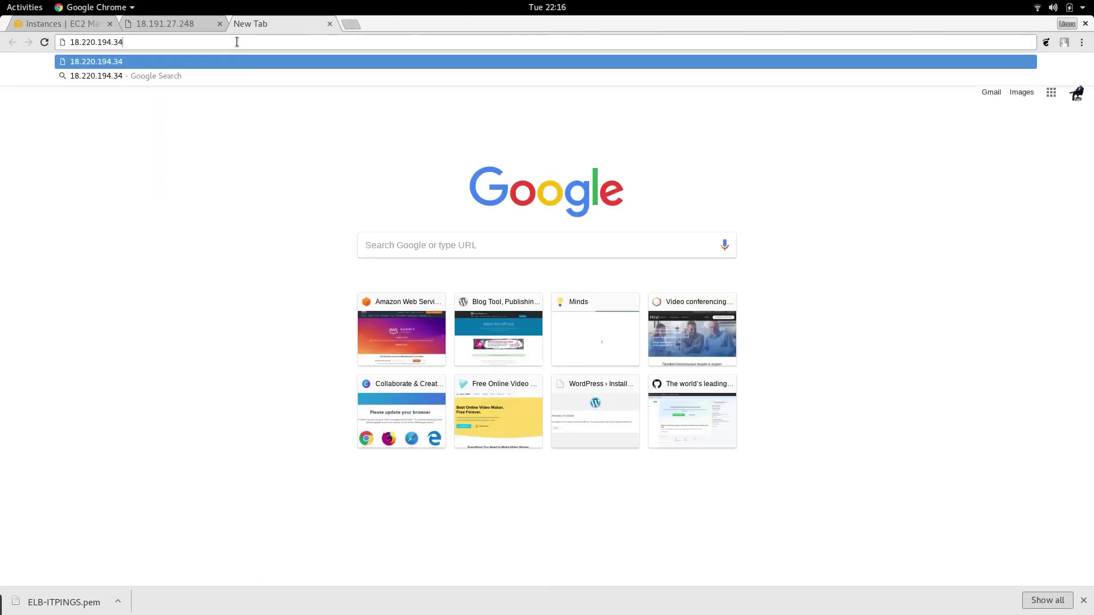
key("Return")
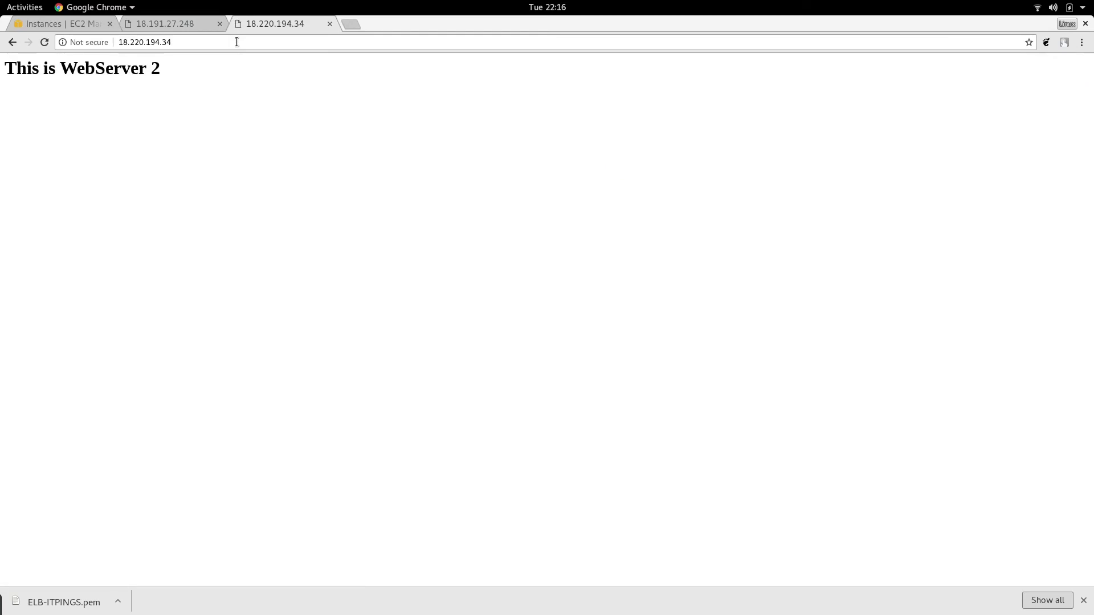
- Deselect the instance in the EC2 console and start creating an Application Load Balancer from the Load Balancers page
left_click(63, 23)
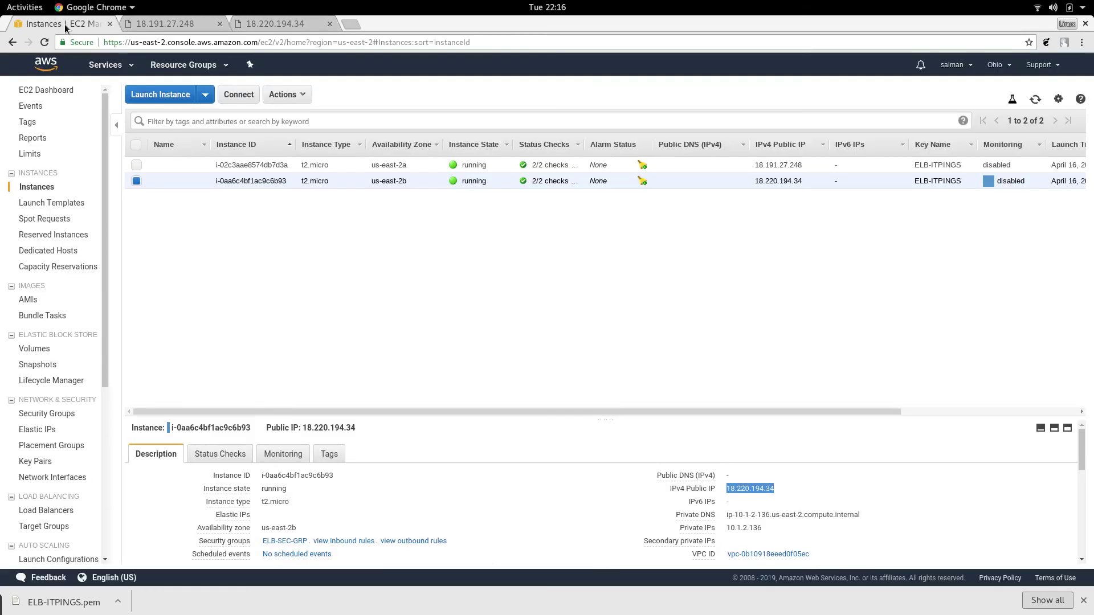
left_click(137, 181)
left_click(137, 181)
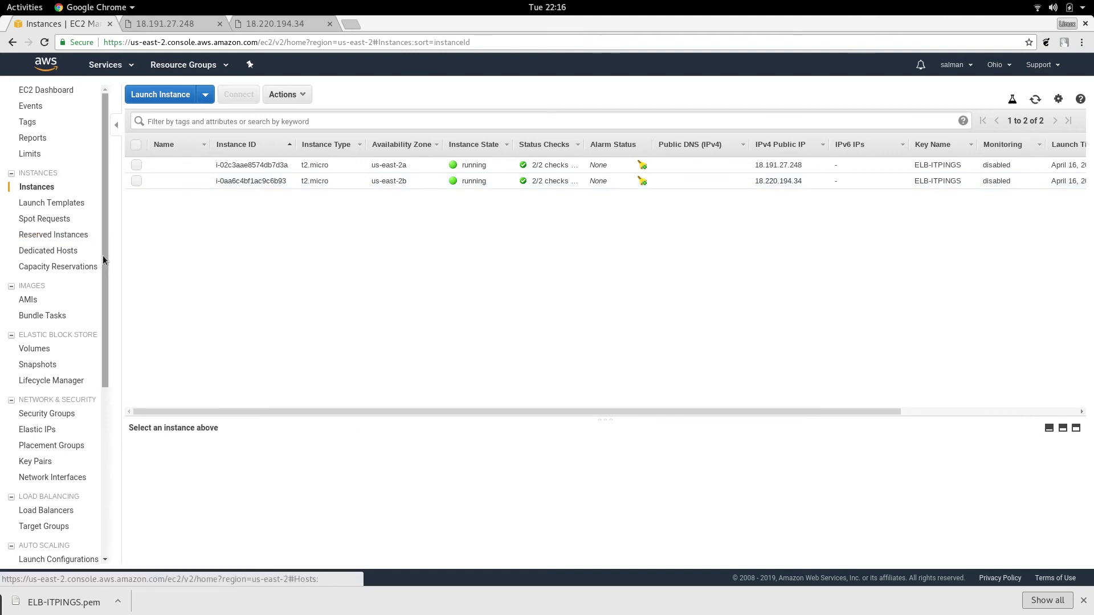
left_click_drag(104, 276, 95, 405)
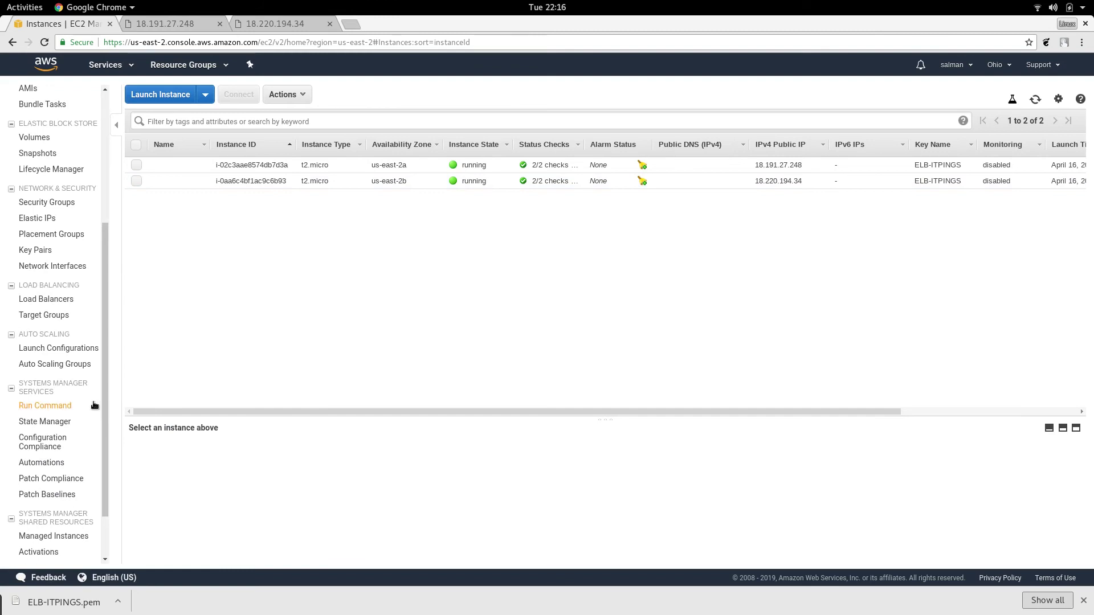
left_click(43, 305)
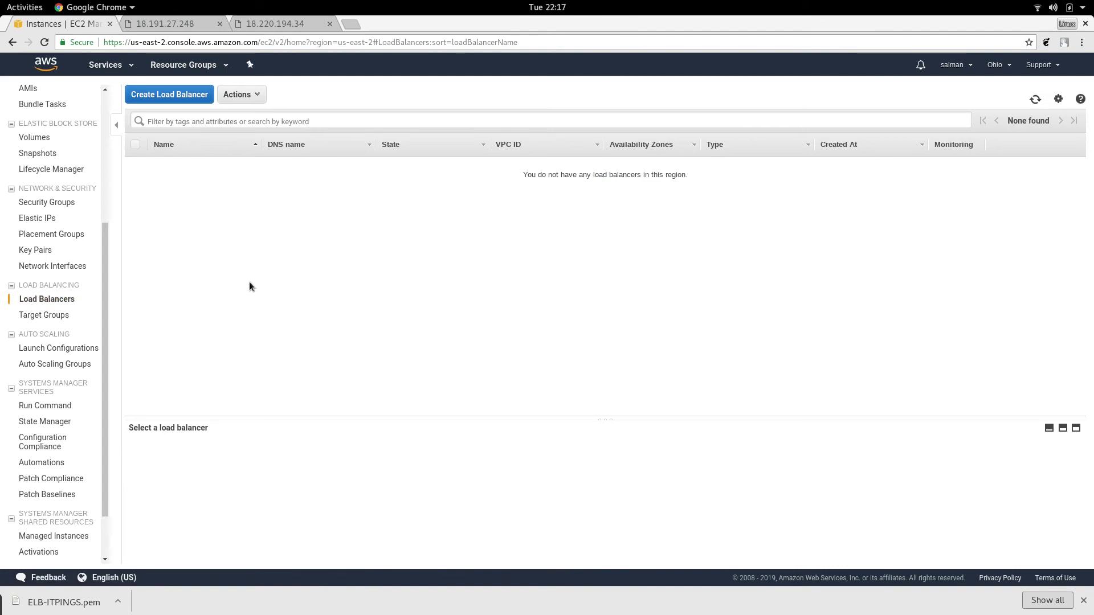
left_click(161, 95)
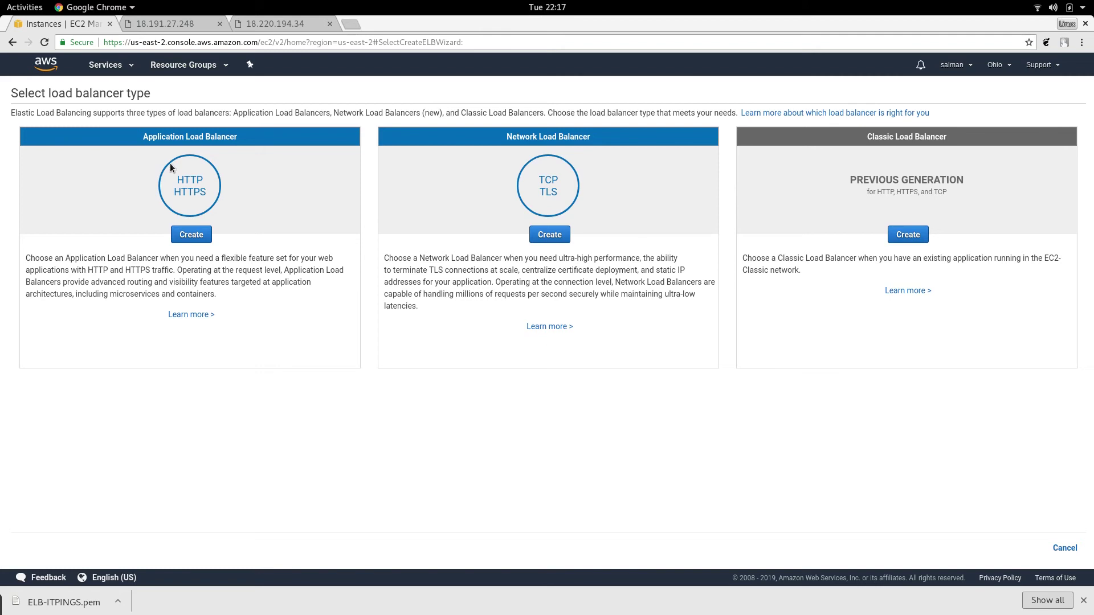
left_click(191, 236)
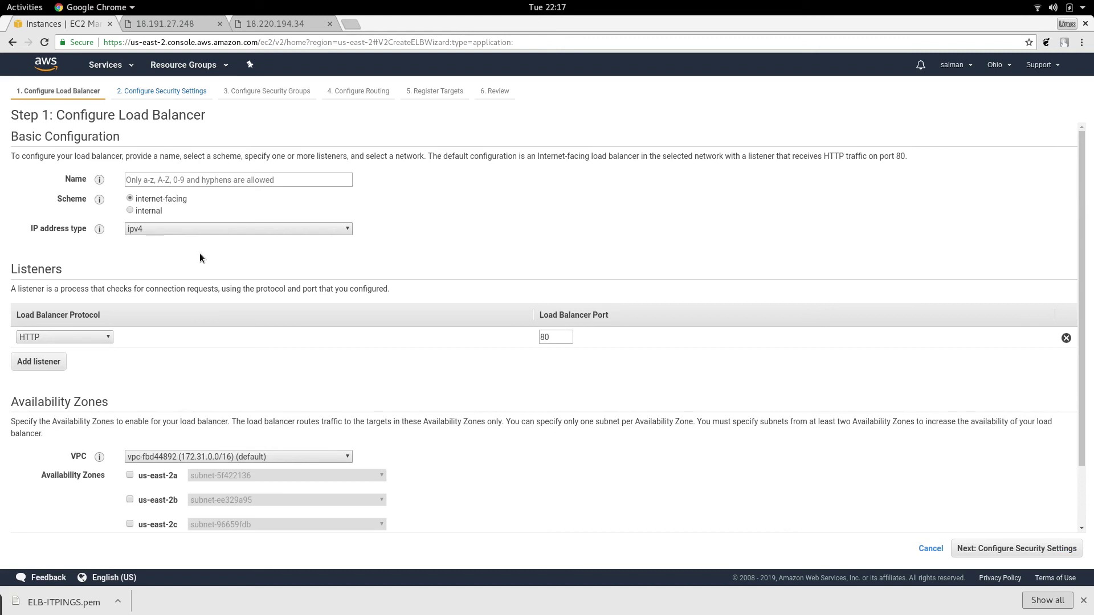
- Name the load balancer ELB-Super-Balancer
left_click(170, 182)
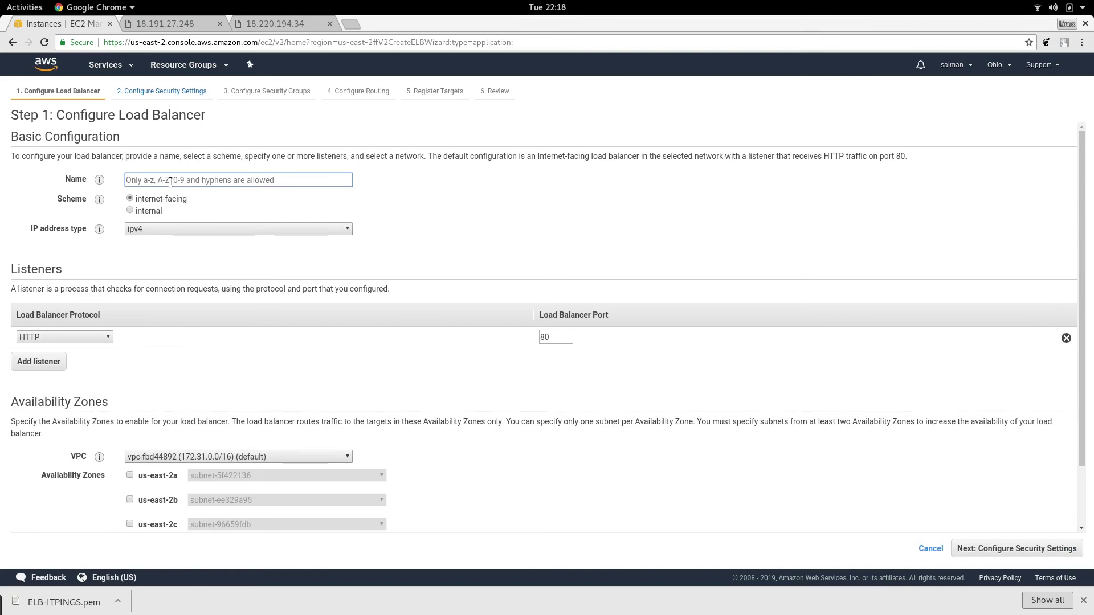
type("ELB")
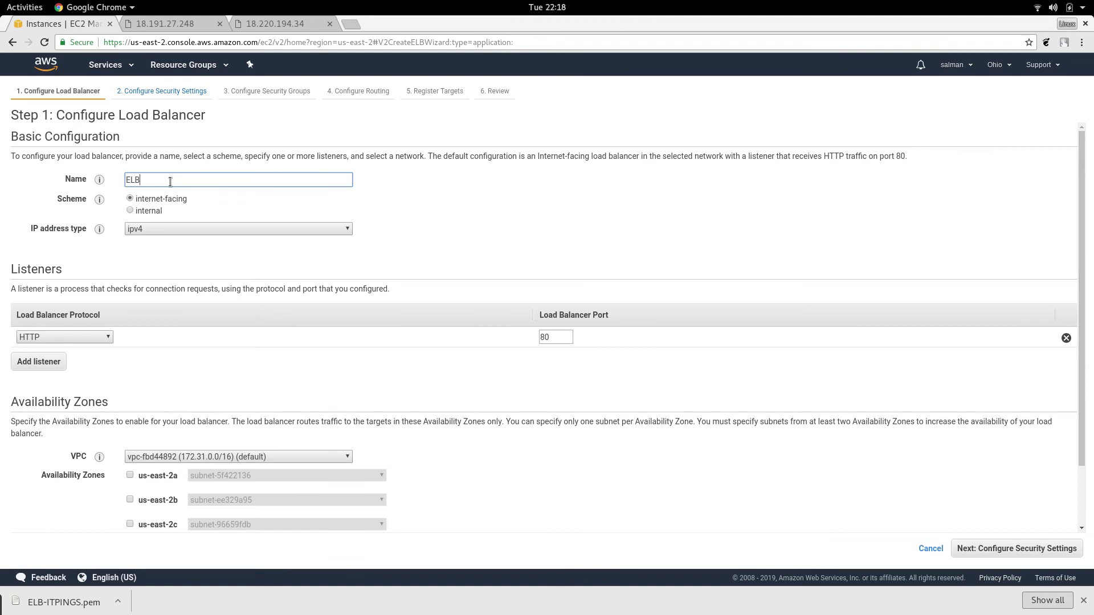
type("-Super-Balamncer")
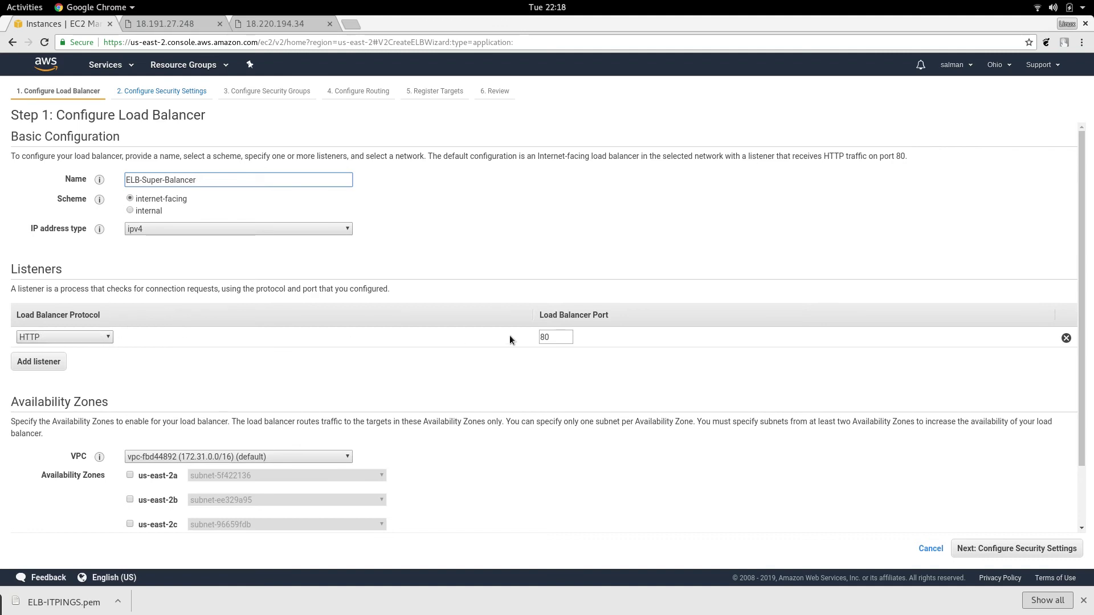
- Set the load balancer's VPC to ELB-ITPINGS and enable availability zones us-east-2a (ELB-Subnet-1) and us-east-2b (ELB-Subnet-2)
scroll(493, 387, "down", 3)
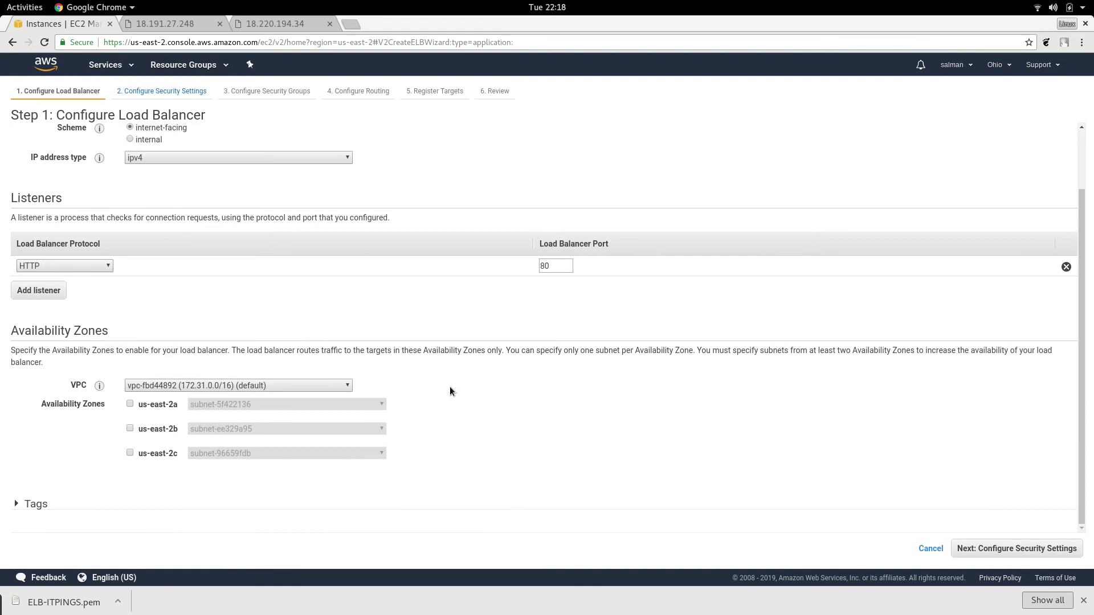
left_click(341, 386)
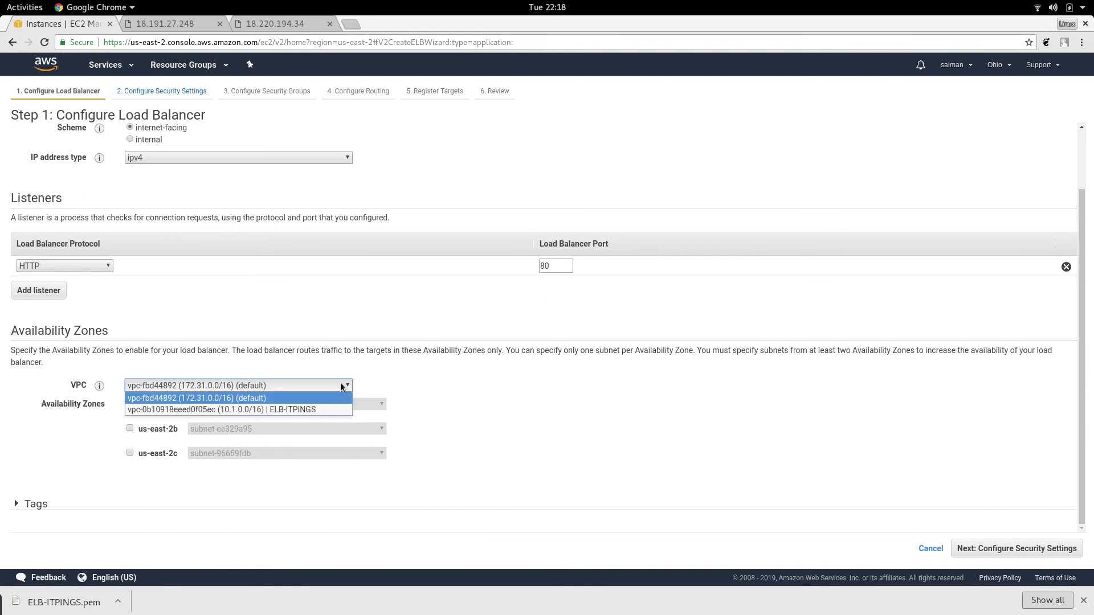
left_click(328, 411)
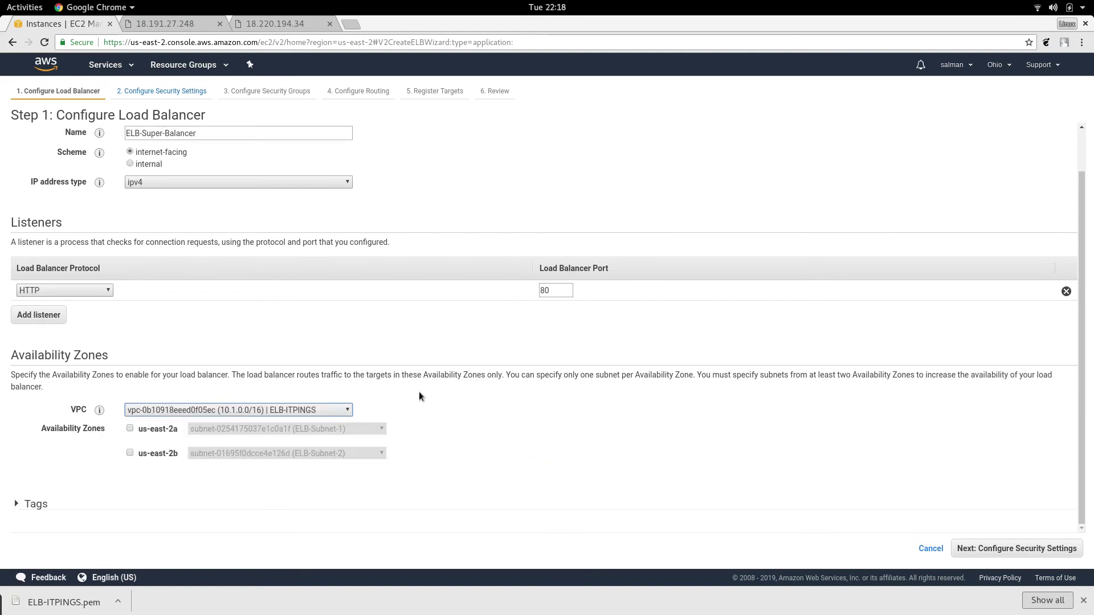
left_click(130, 429)
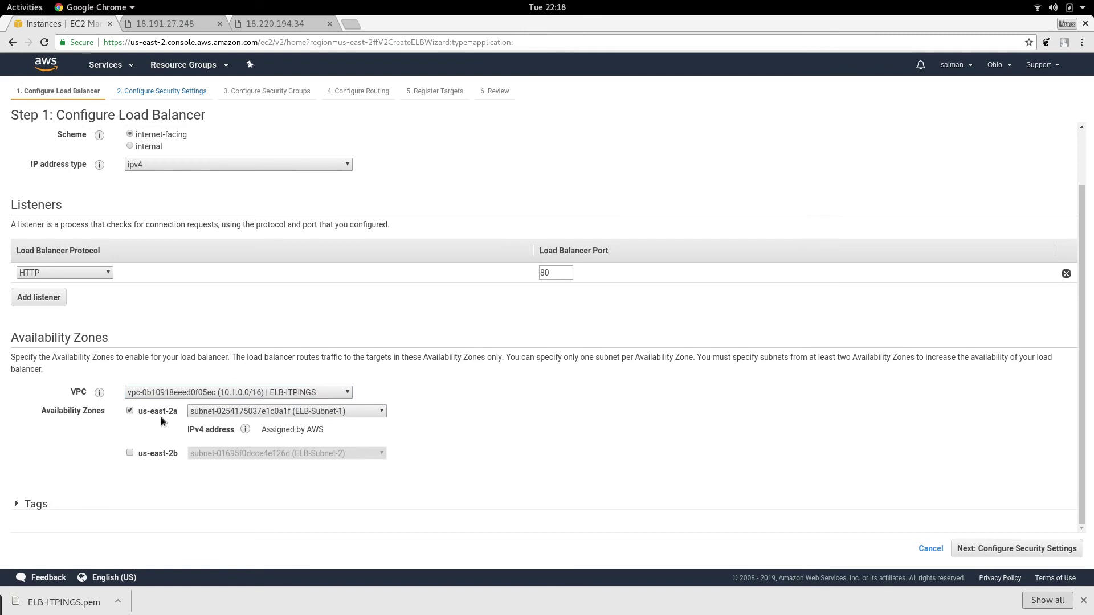
left_click(128, 453)
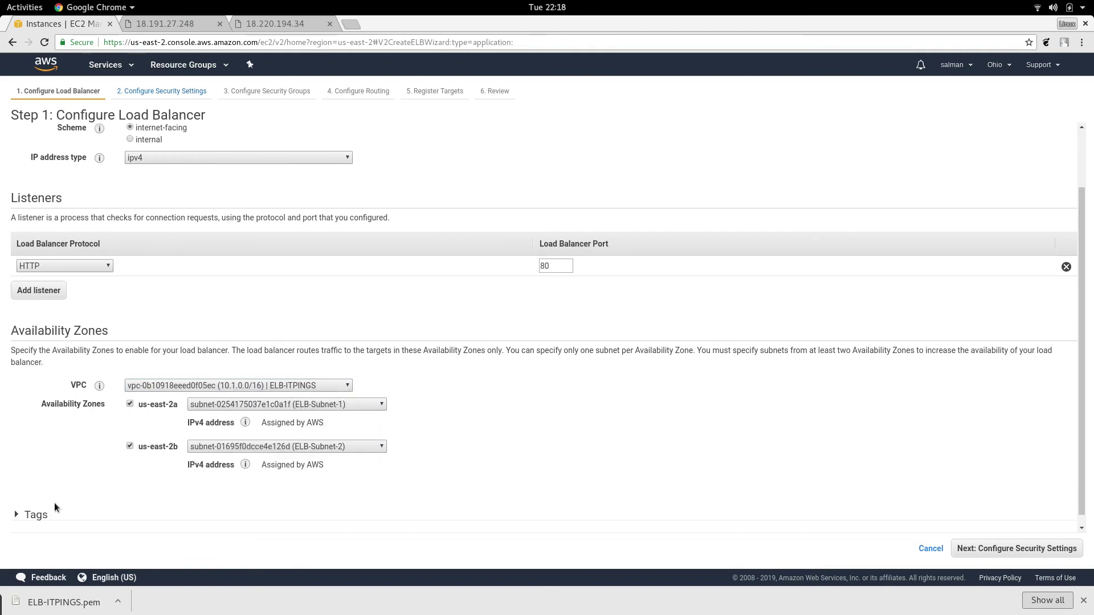
- Leave the load balancer's tags empty and continue past the security settings to the Configure Security Groups step
left_click(34, 514)
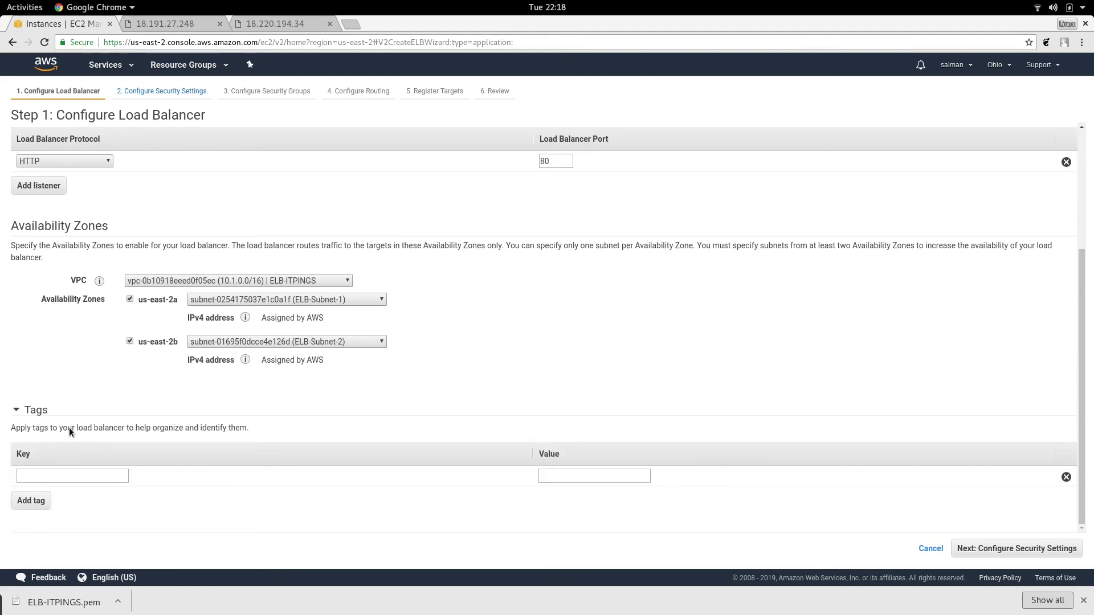
left_click(16, 409)
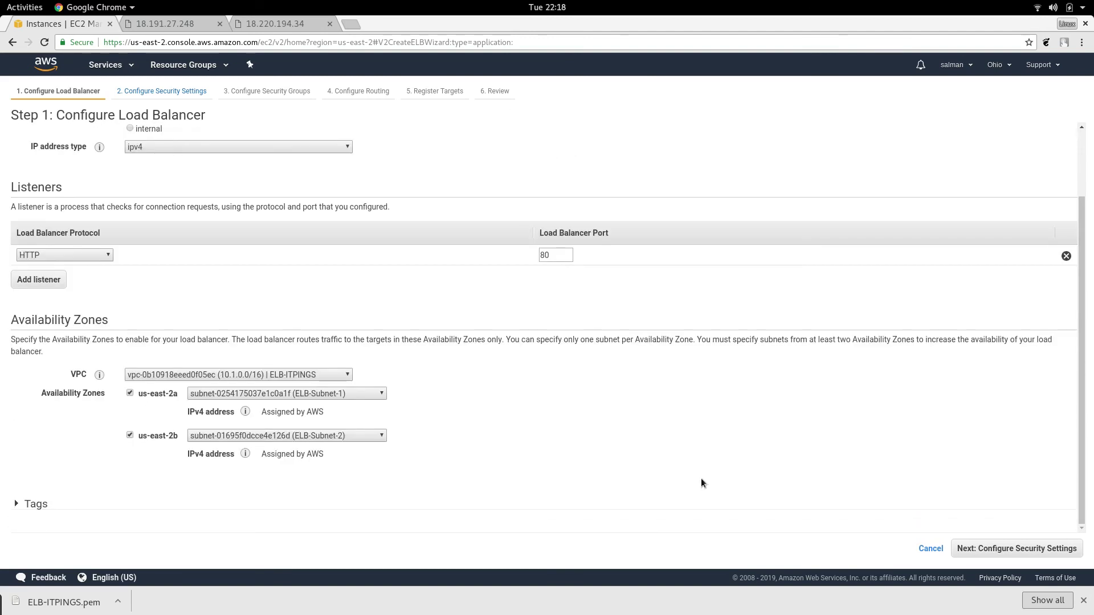
left_click(1002, 549)
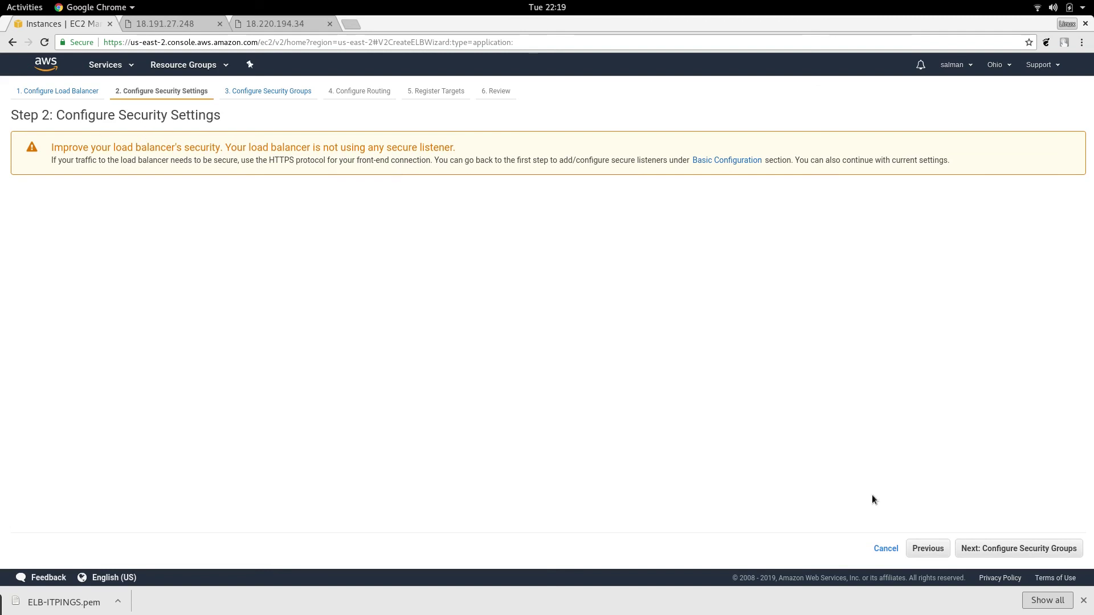
left_click(1027, 548)
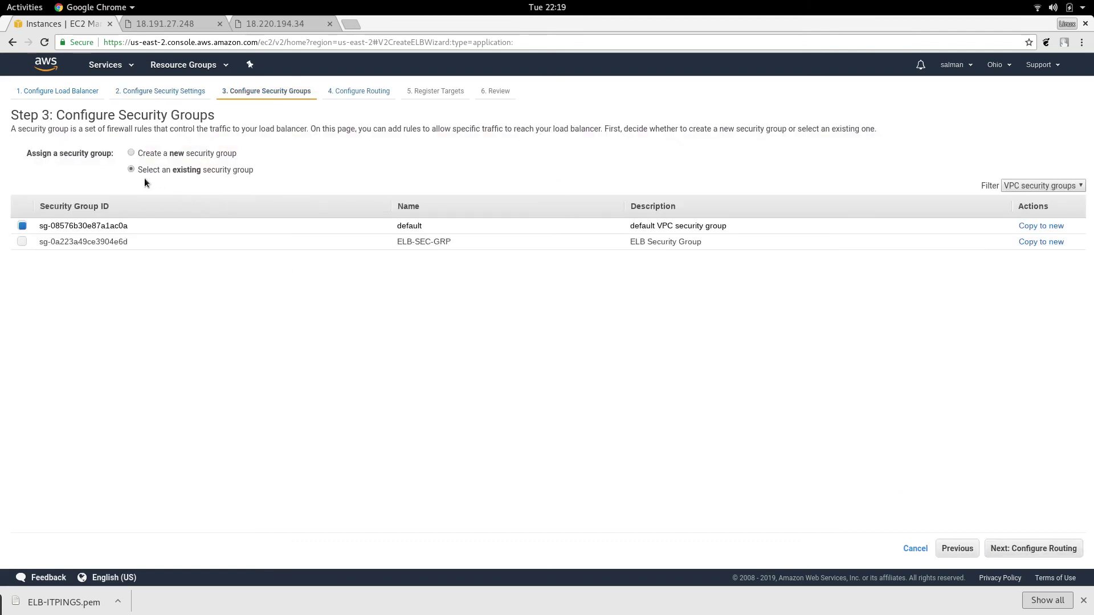
- Assign only the existing security group ELB-SEC-GRP to the load balancer, removing the default group, and continue to routing
left_click(22, 242)
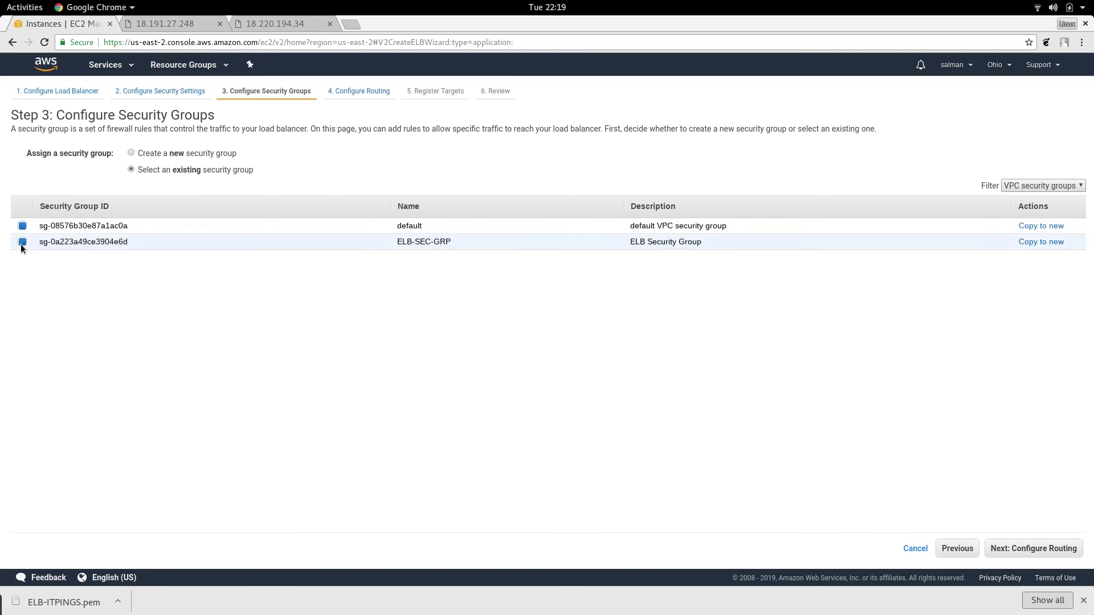
left_click(22, 227)
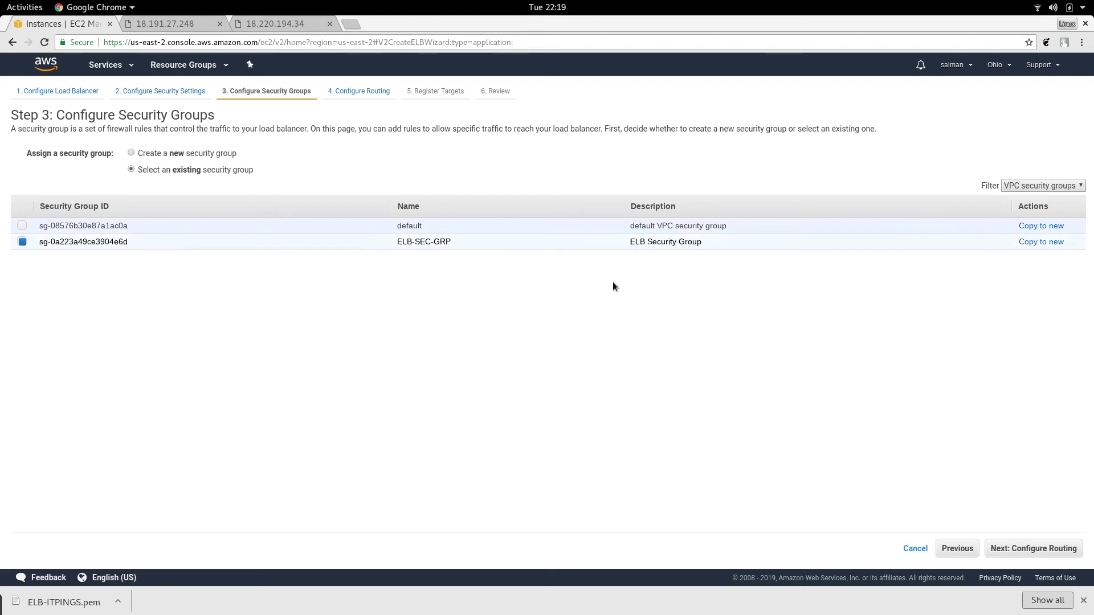
left_click(1042, 550)
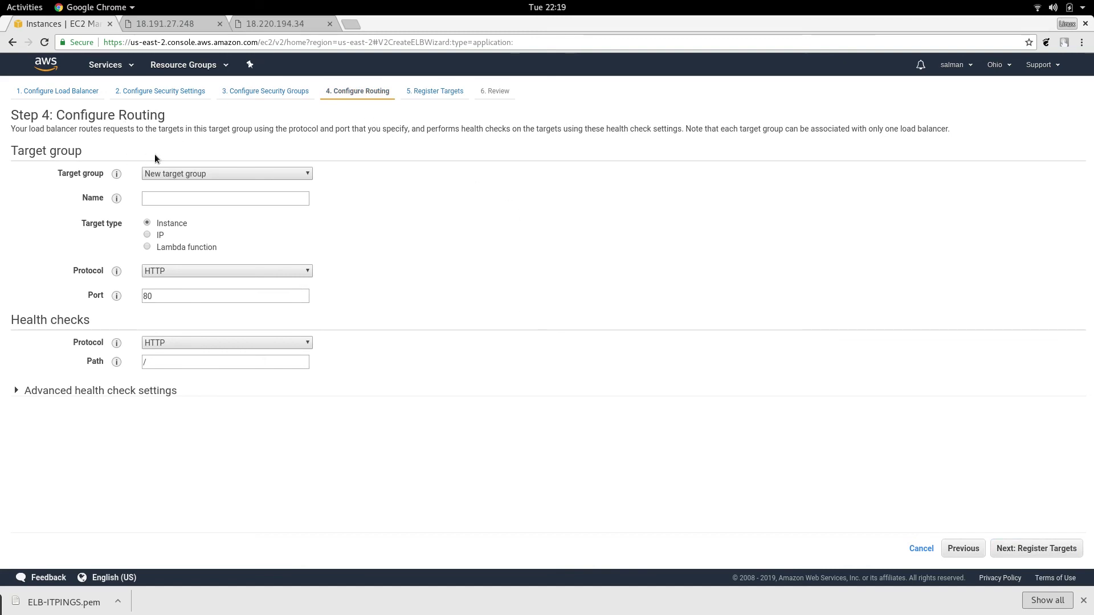
- Name the new target group ELB-TG, set its healthy threshold to 2 in the advanced health check settings, and continue to target registration
left_click(202, 199)
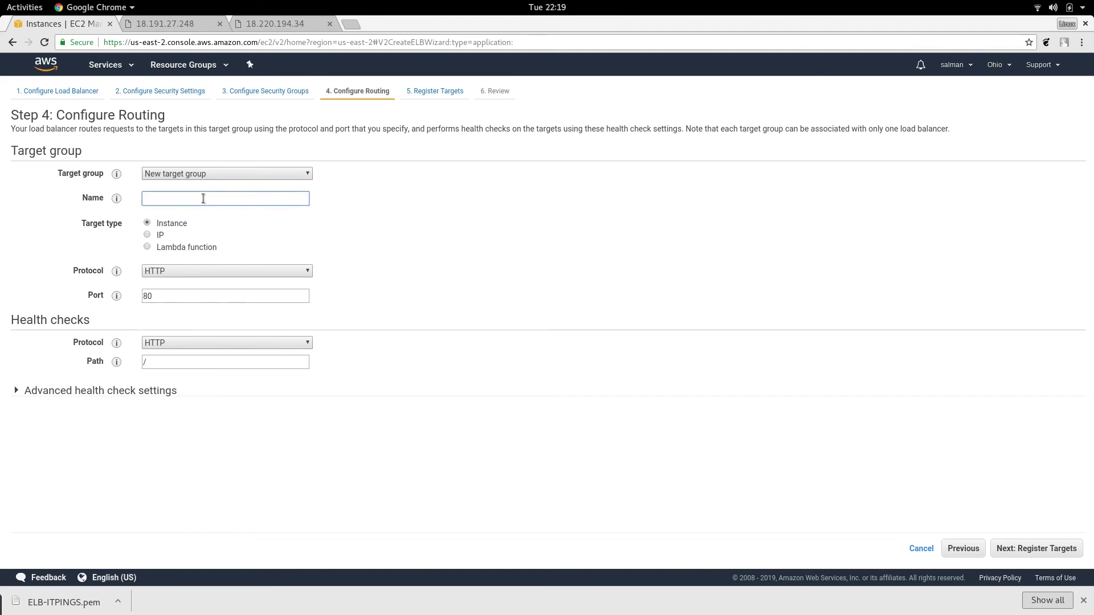
type("ELB-TG")
left_click(16, 393)
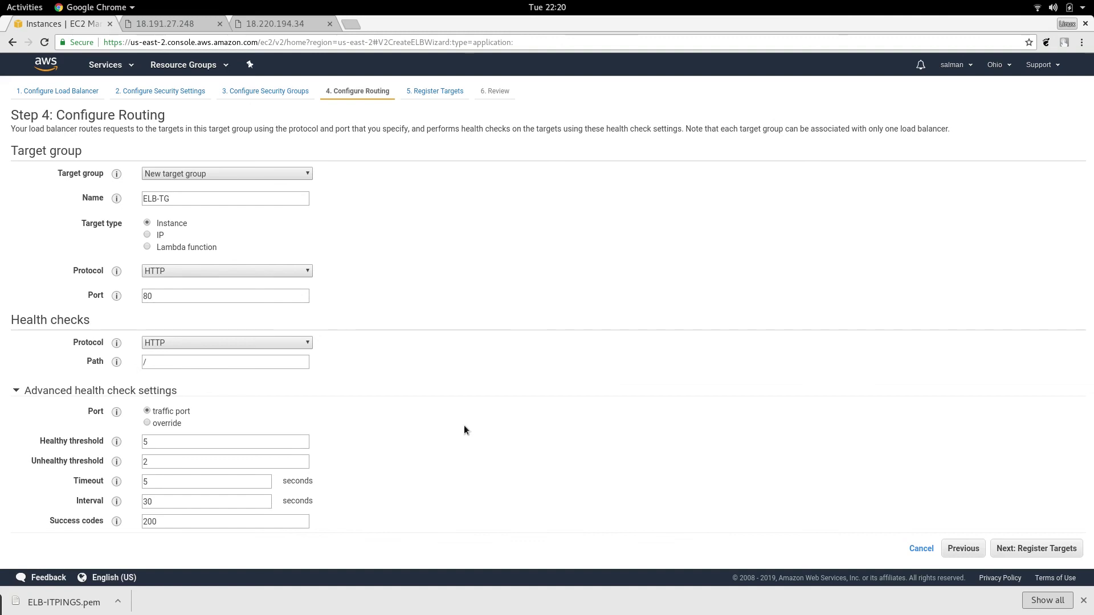
double_click(150, 442)
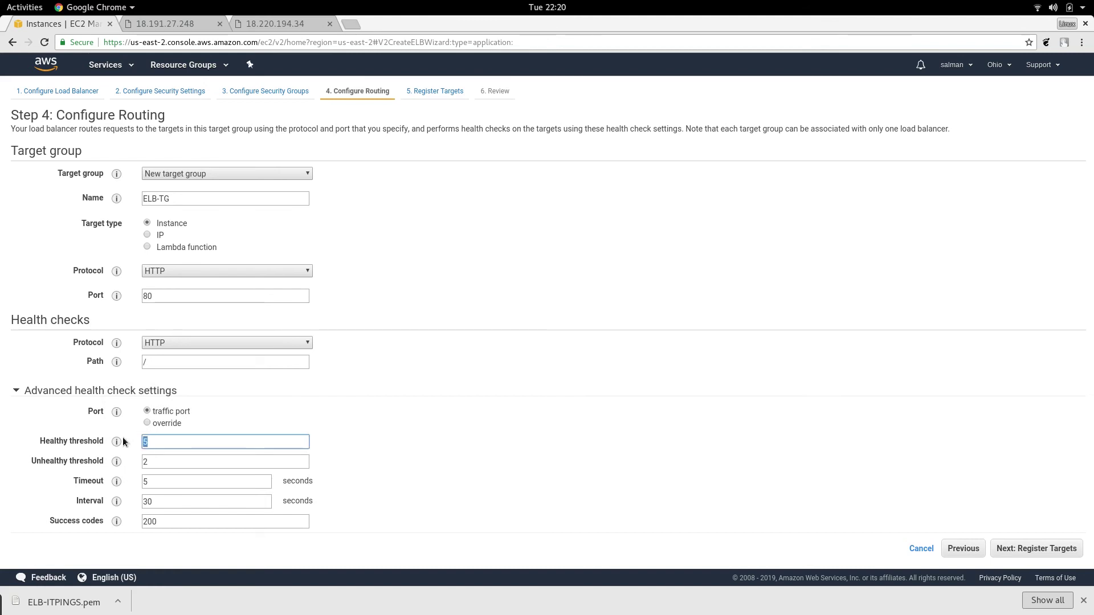
type("2")
mouse_move(117, 439)
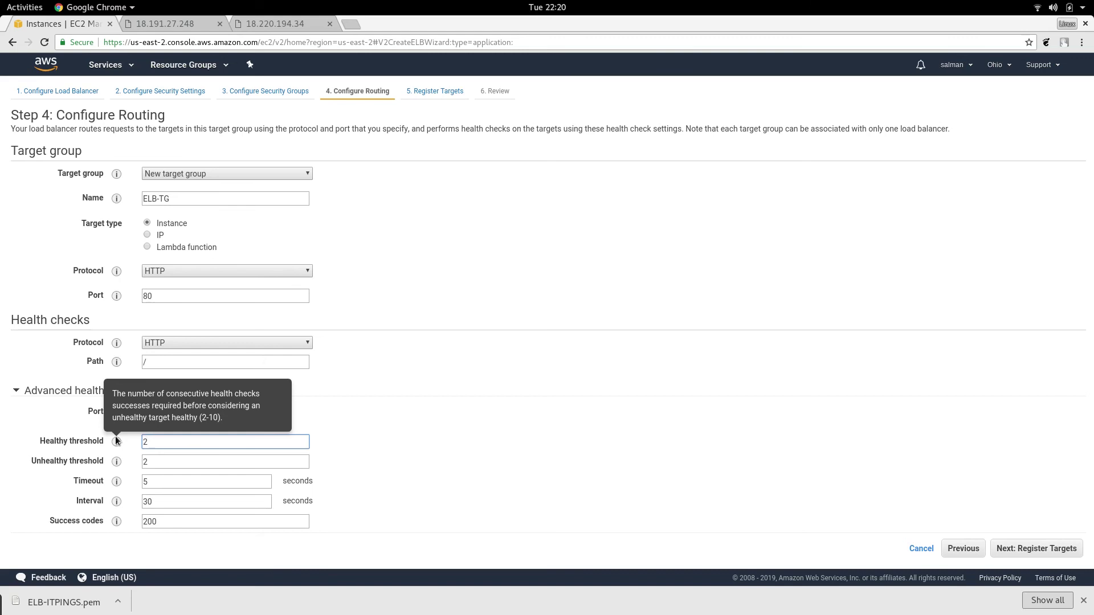
mouse_move(116, 460)
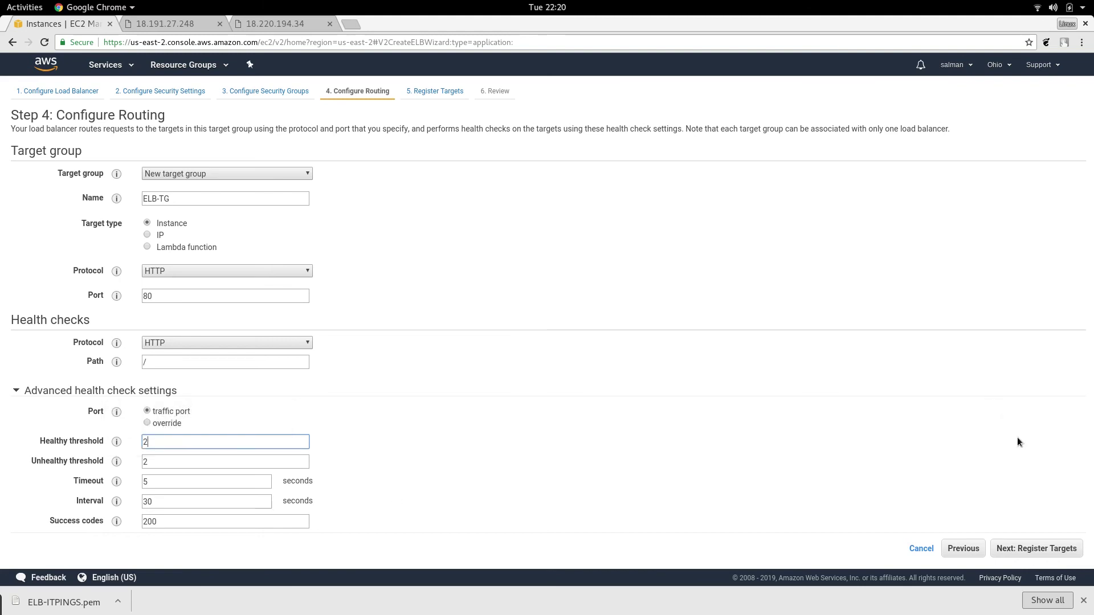
left_click(1031, 551)
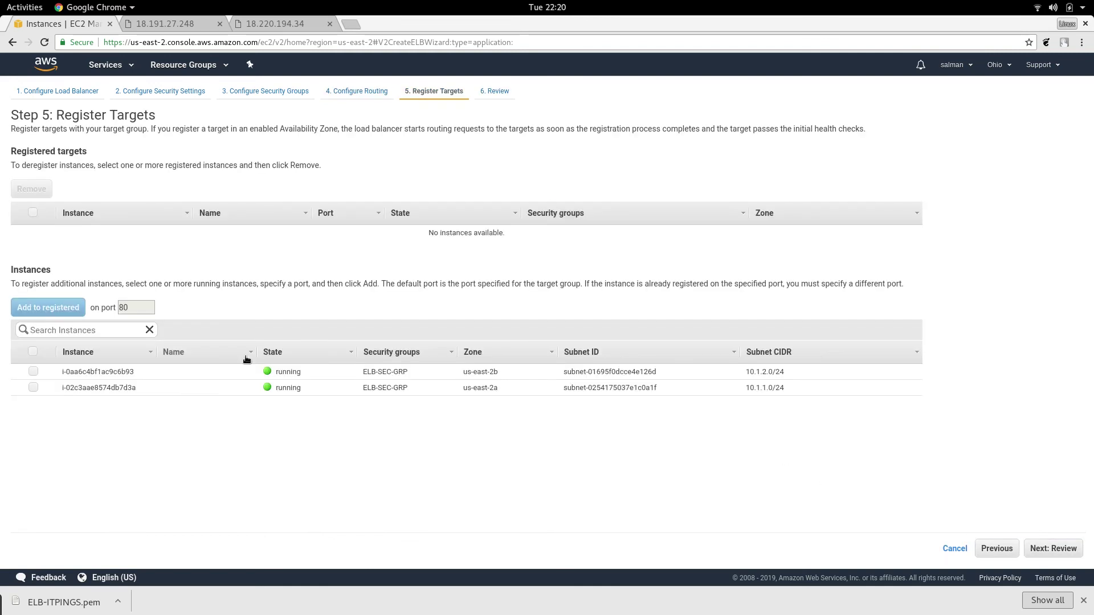
- Register both running instances in us-east-2a and us-east-2b as targets on port 80
left_click(33, 371)
left_click(33, 388)
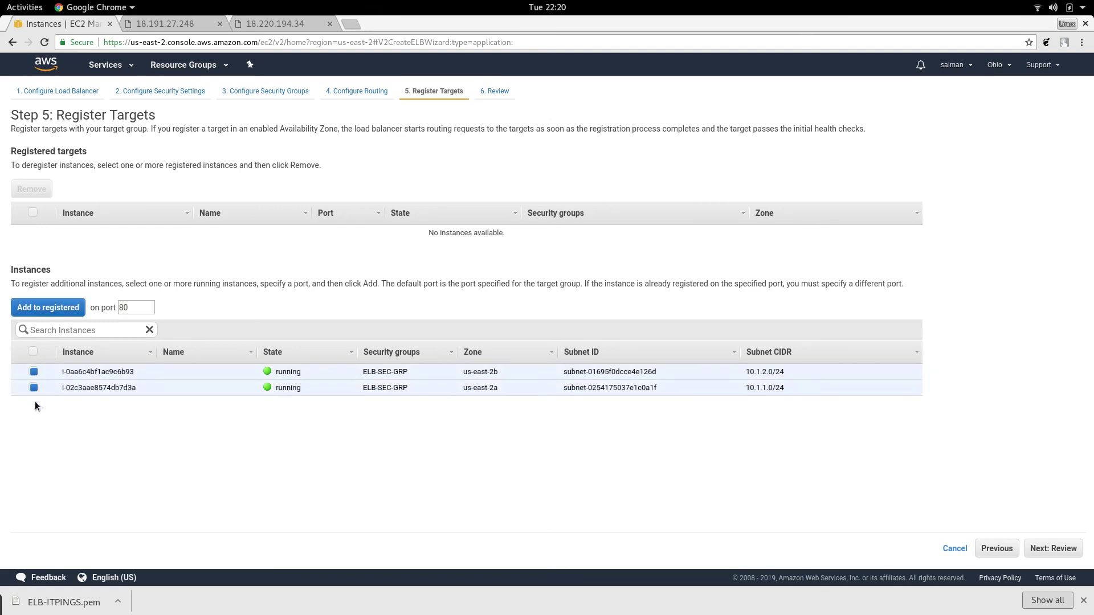
left_click(58, 307)
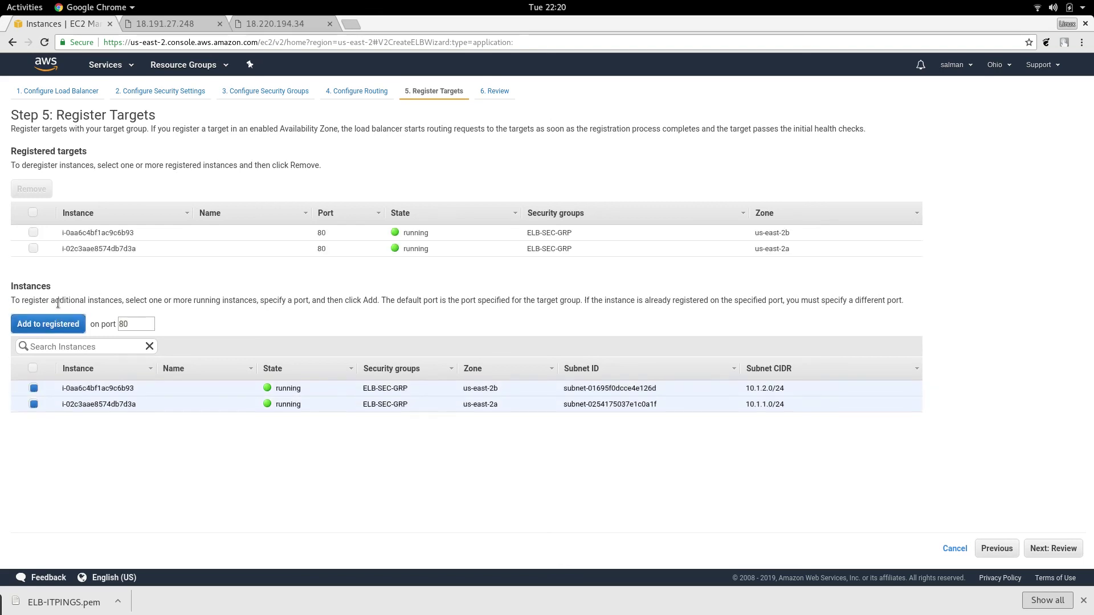
left_click(33, 232)
left_click(31, 248)
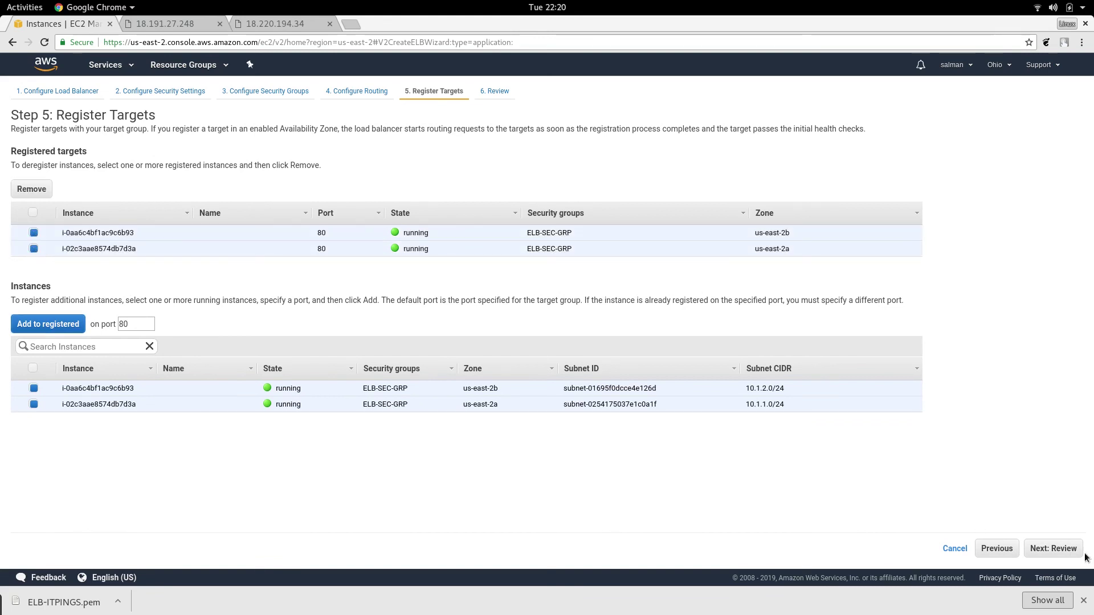
left_click(33, 232)
left_click(33, 249)
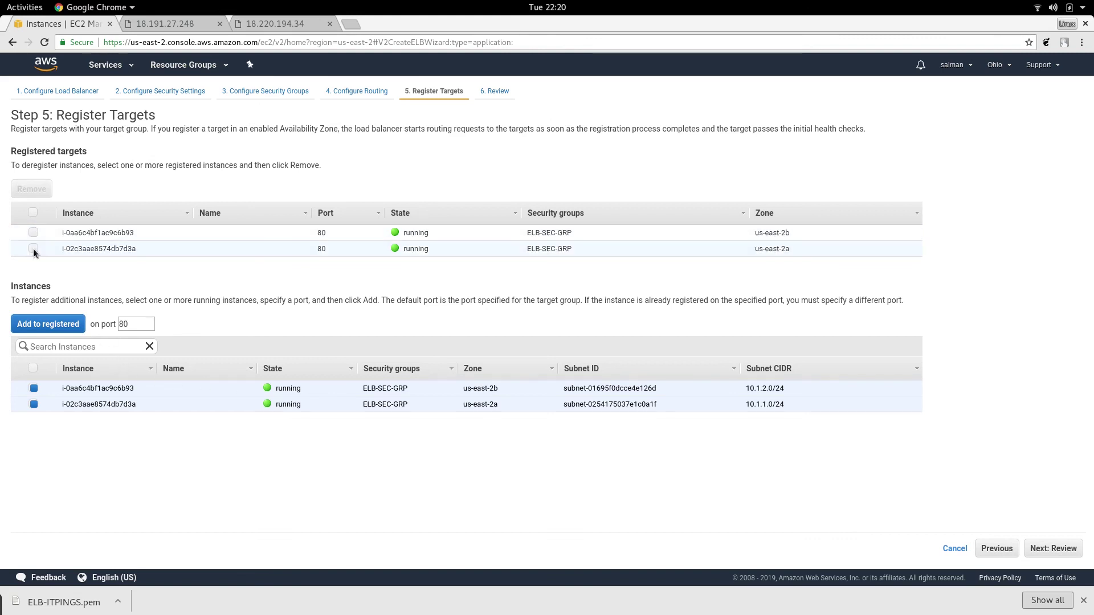
left_click(33, 234)
left_click(33, 248)
left_click(32, 248)
left_click(34, 231)
- Review the load balancer details, create ELB-Super-Balancer, and close the creation status page
left_click(1060, 554)
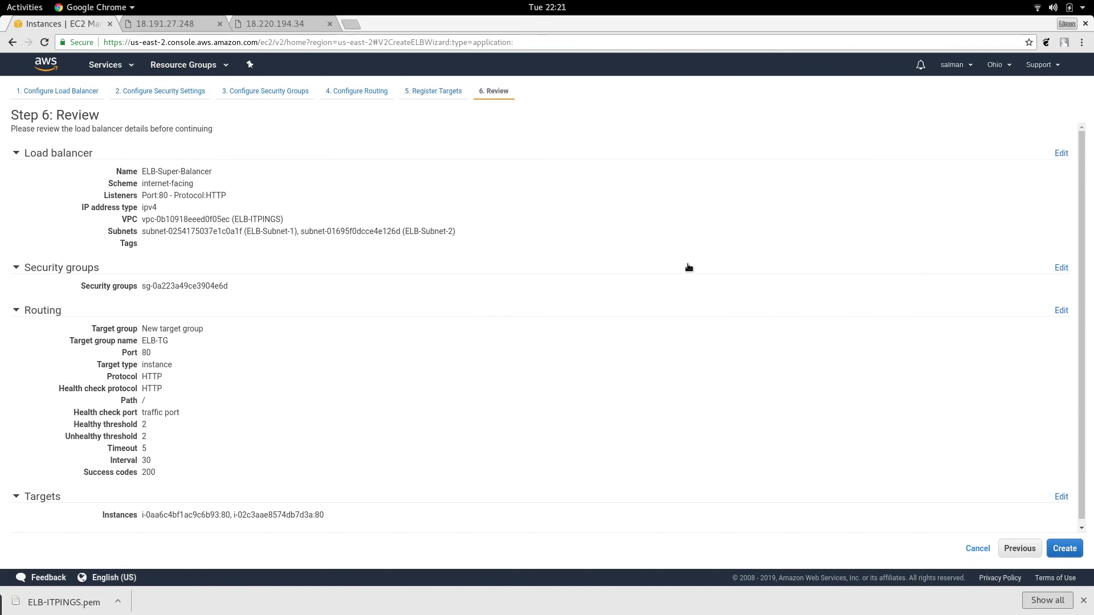
scroll(1082, 382, "down", 1)
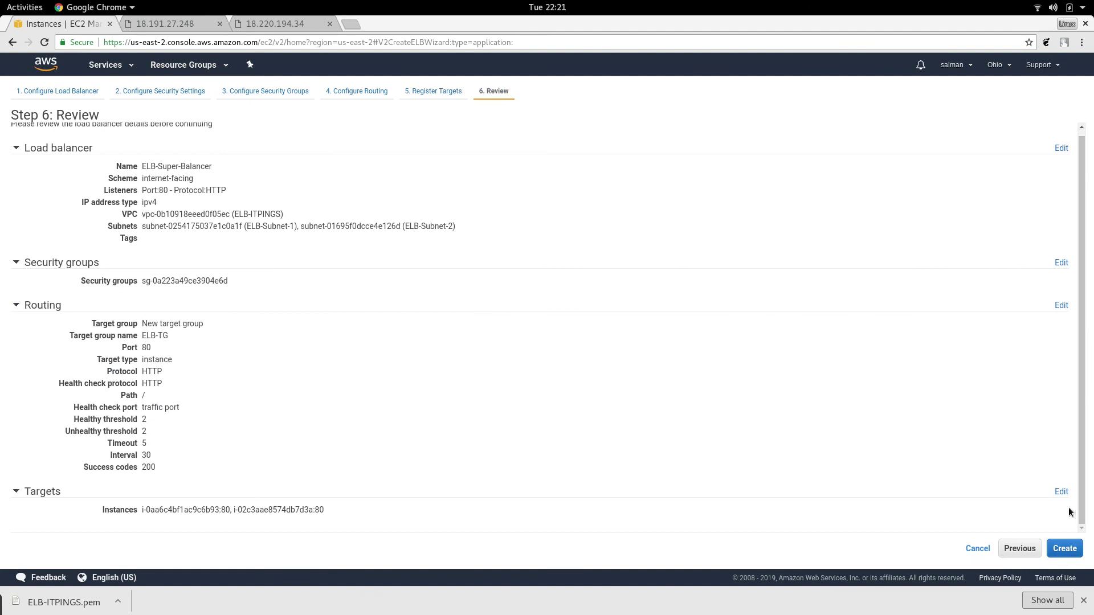
left_click(1063, 557)
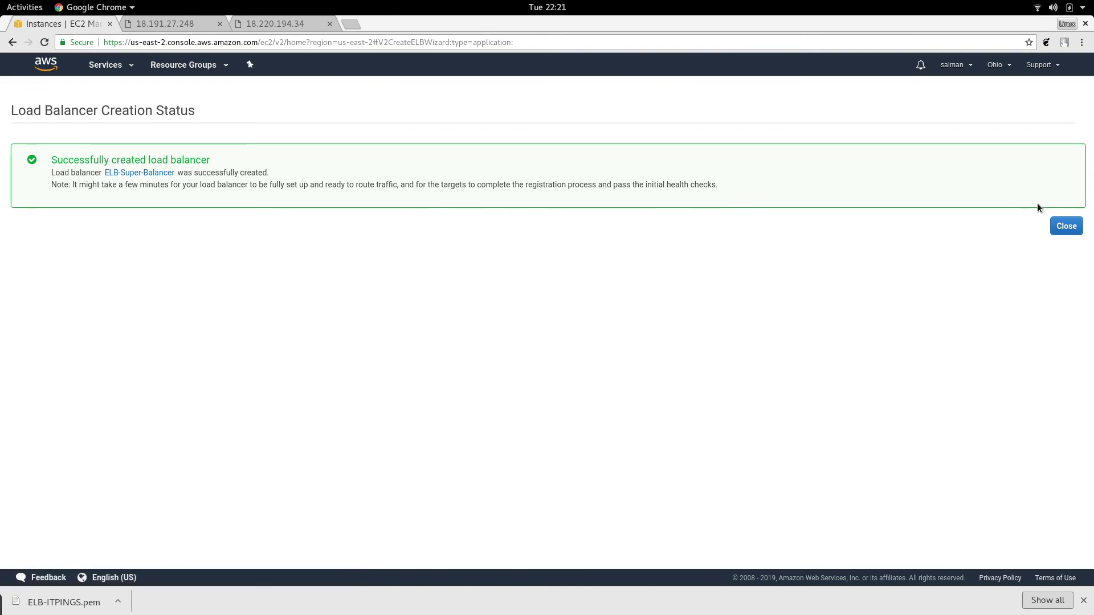
left_click(1075, 227)
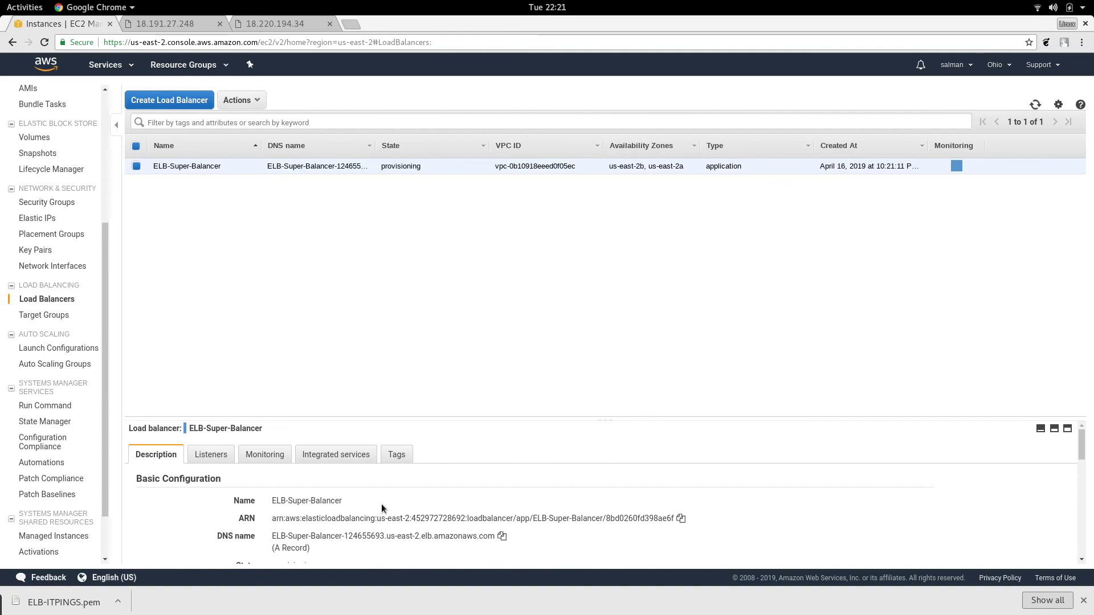
- Copy the DNS name of ELB-Super-Balancer from its basic configuration
scroll(586, 501, "down", 4)
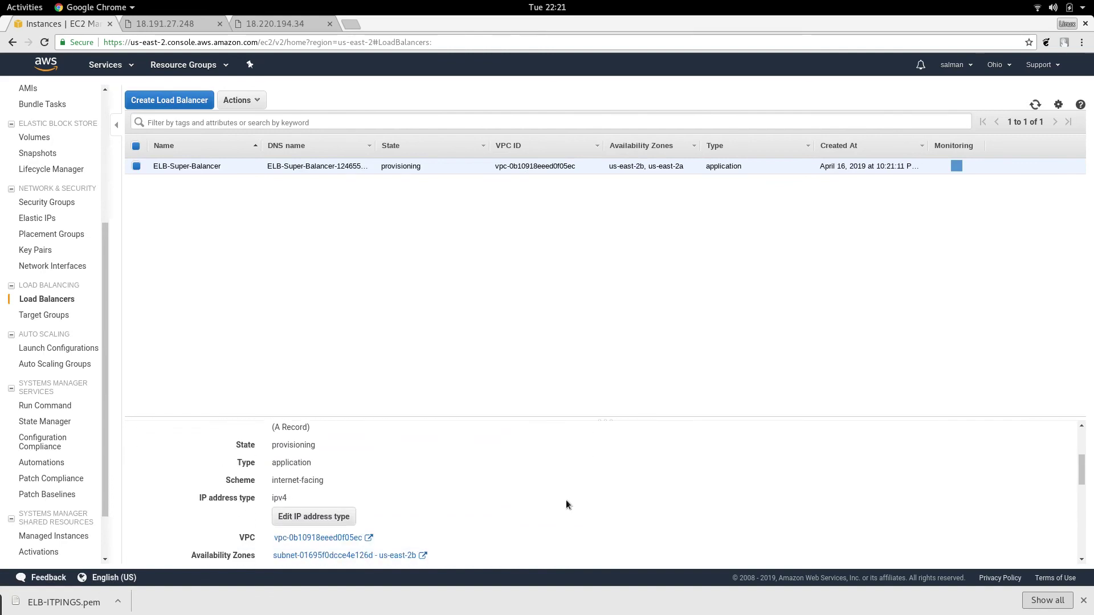
scroll(514, 507, "up", 2)
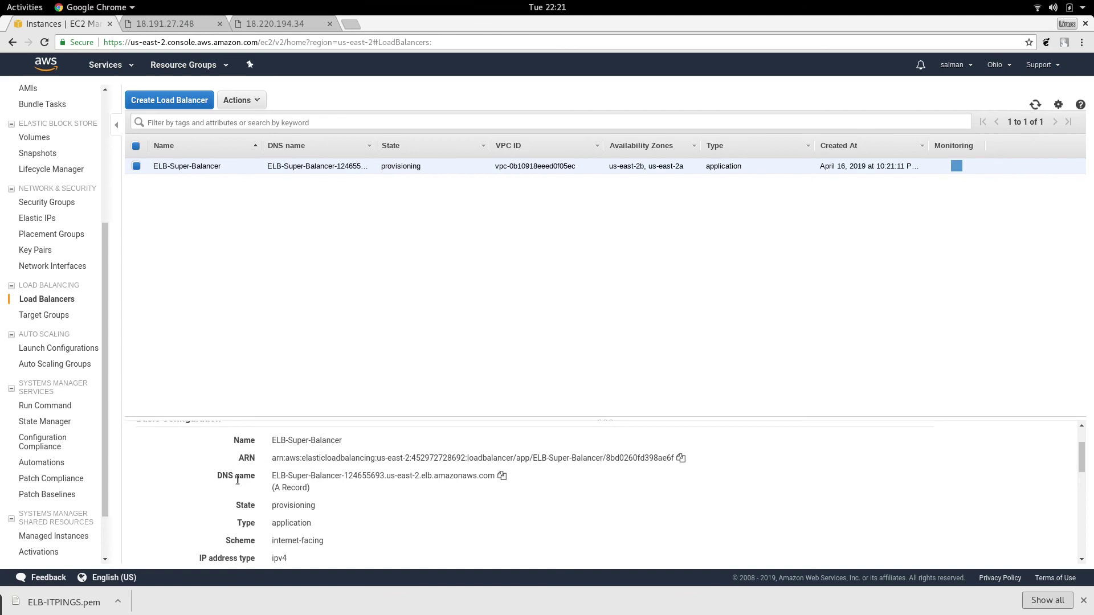
left_click(502, 477)
- Examine the state, availability zones and security group in the description of ELB-Super-Balancer
scroll(408, 499, "down", 1)
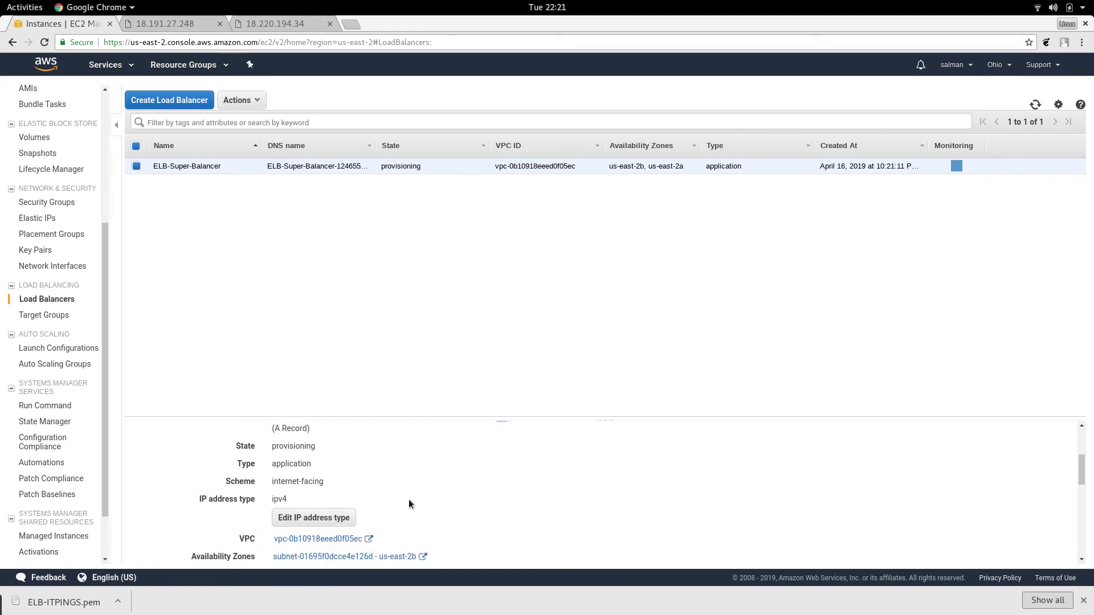
scroll(408, 499, "up", 1)
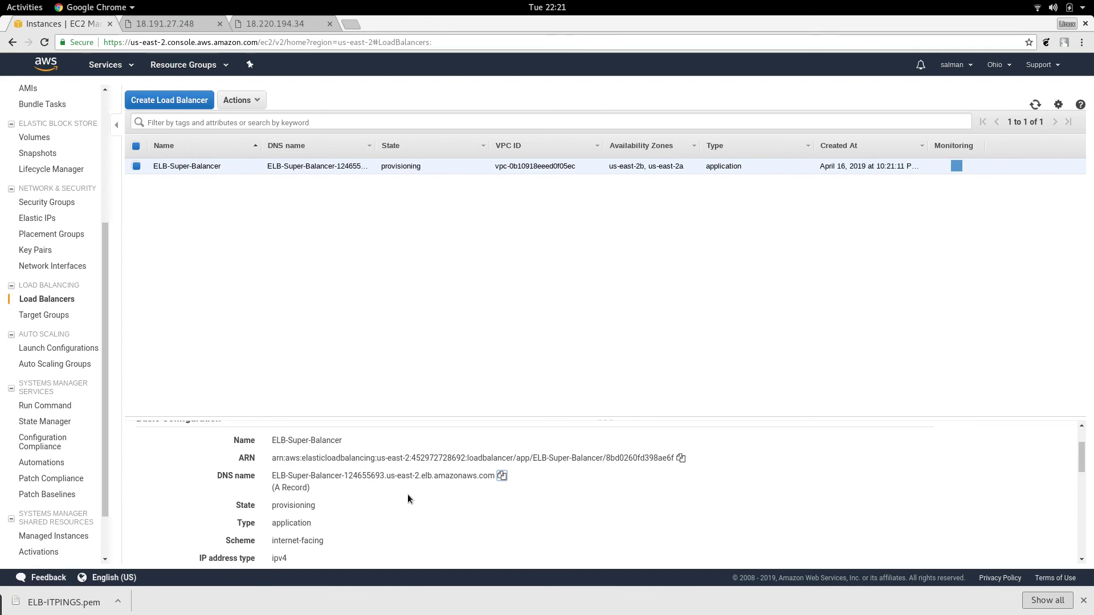
scroll(407, 495, "down", 1)
scroll(408, 496, "down", 7)
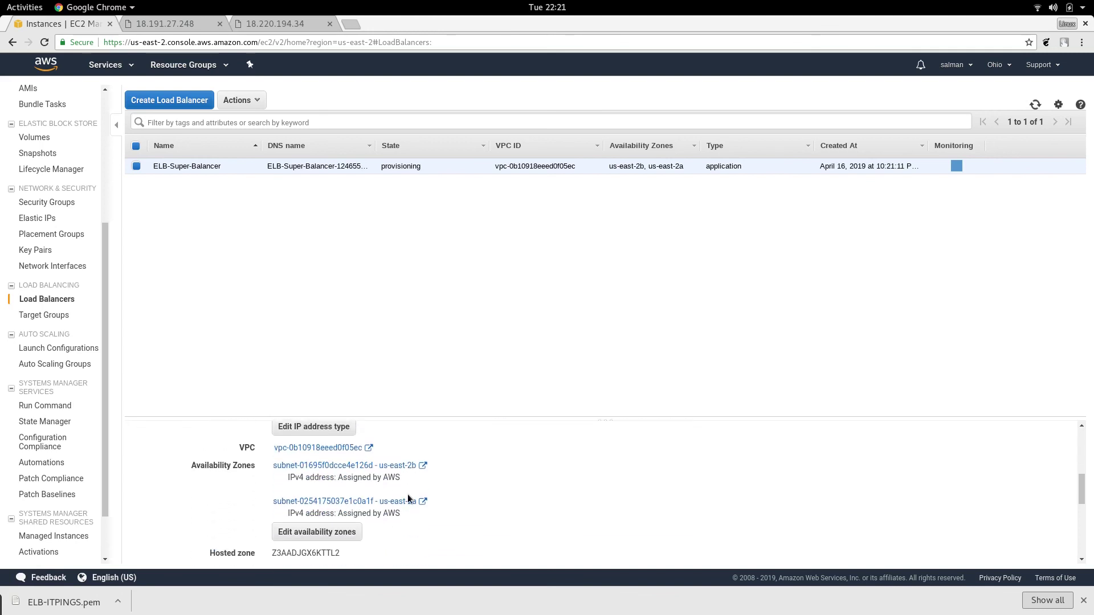
scroll(395, 507, "up", 2)
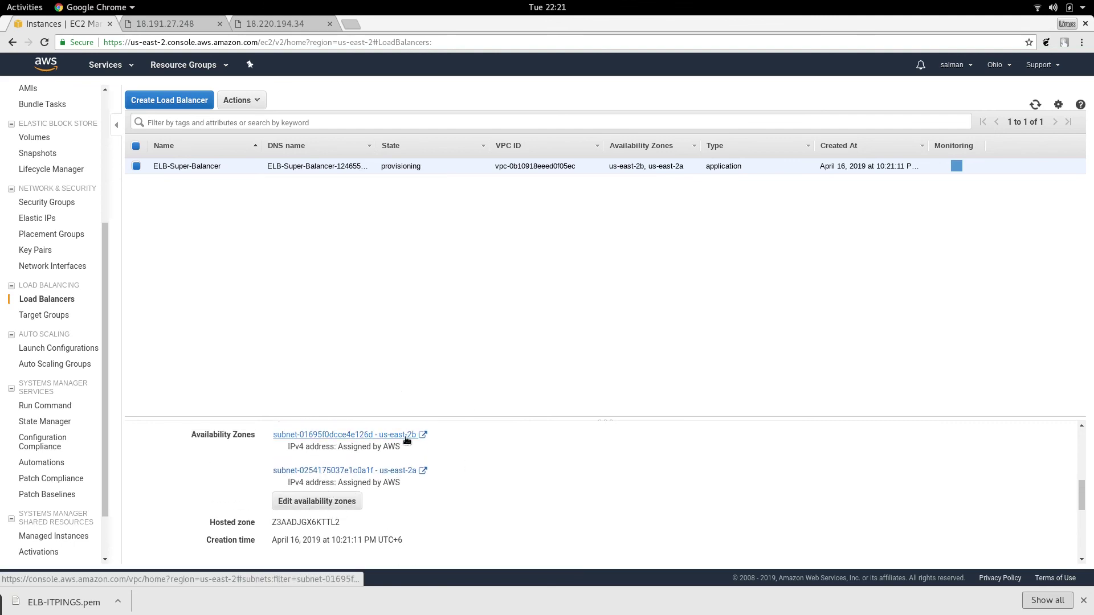
scroll(466, 478, "down", 6)
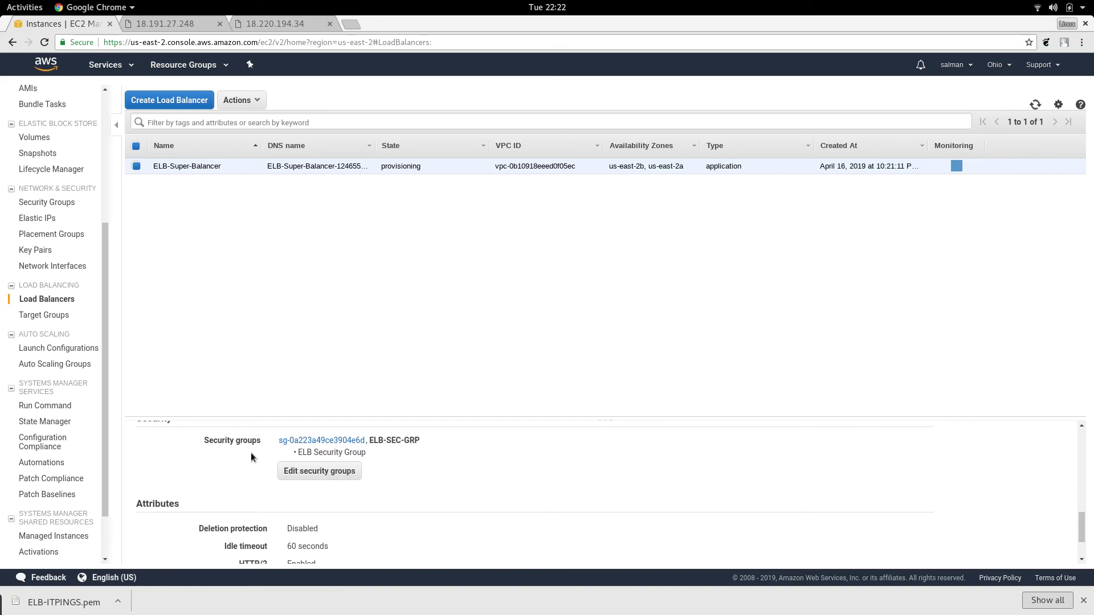
- Examine the registered targets of the target group ELB-TG, including their status and availability zones
left_click(37, 316)
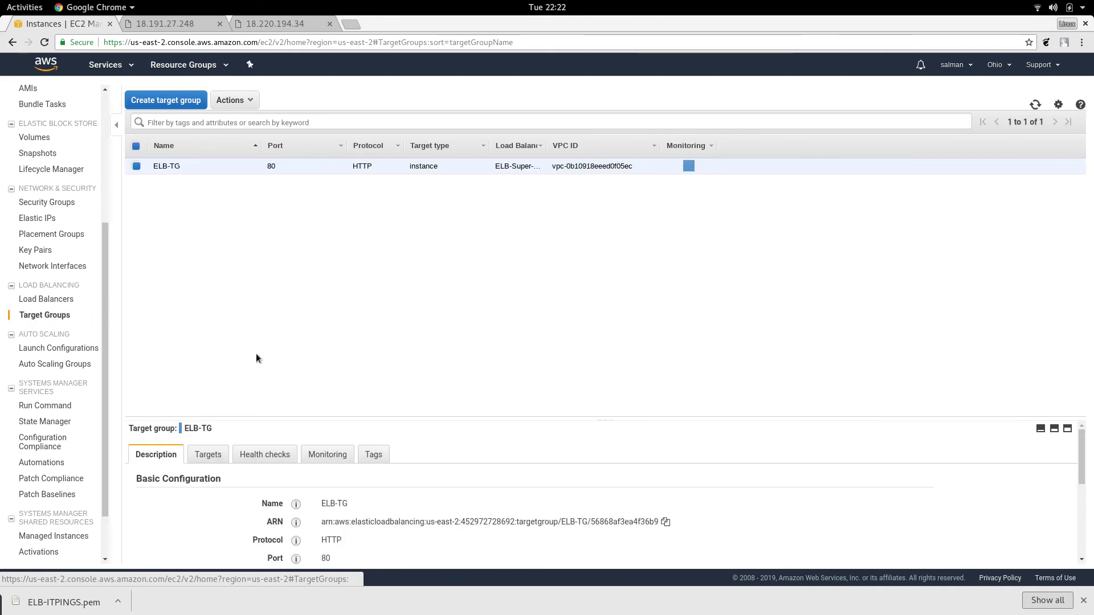
scroll(473, 524, "down", 1)
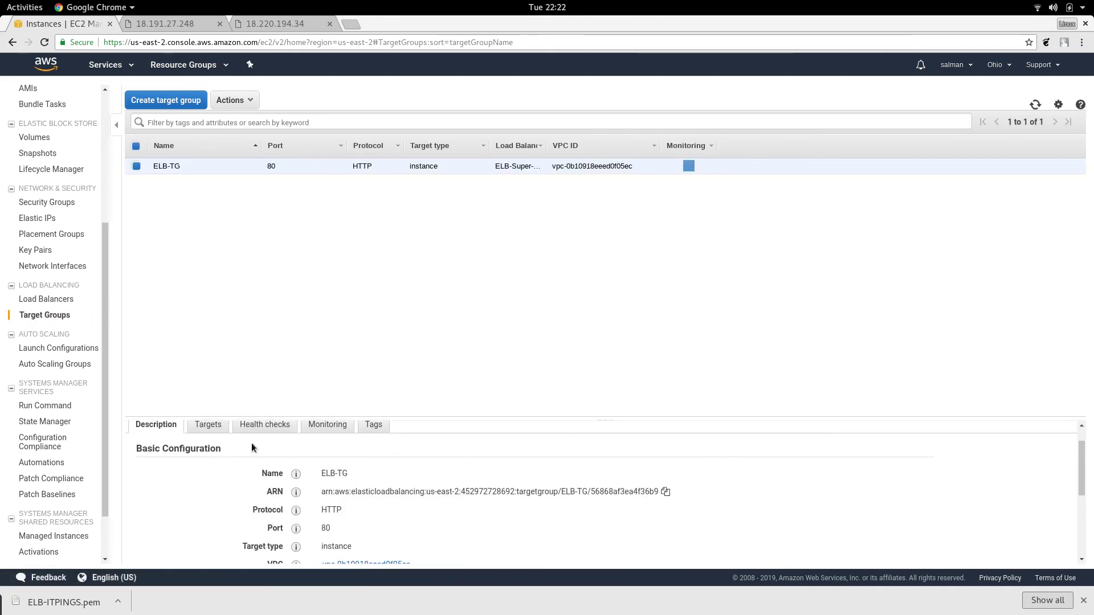
left_click(208, 424)
scroll(454, 496, "down", 3)
scroll(454, 499, "down", 1)
scroll(295, 473, "up", 1)
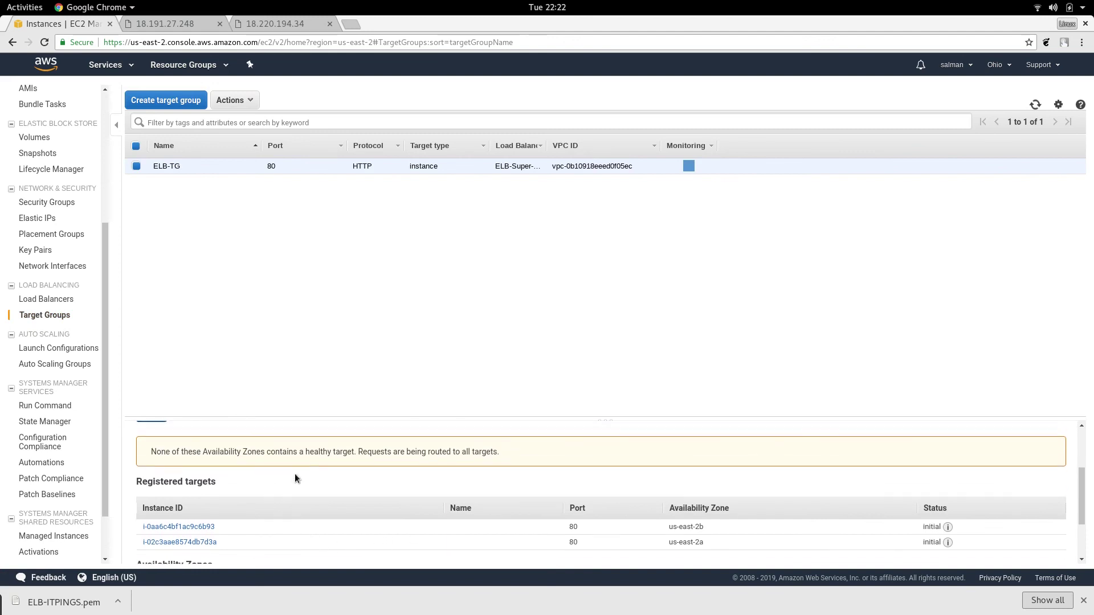
scroll(239, 500, "up", 2)
scroll(239, 500, "down", 1)
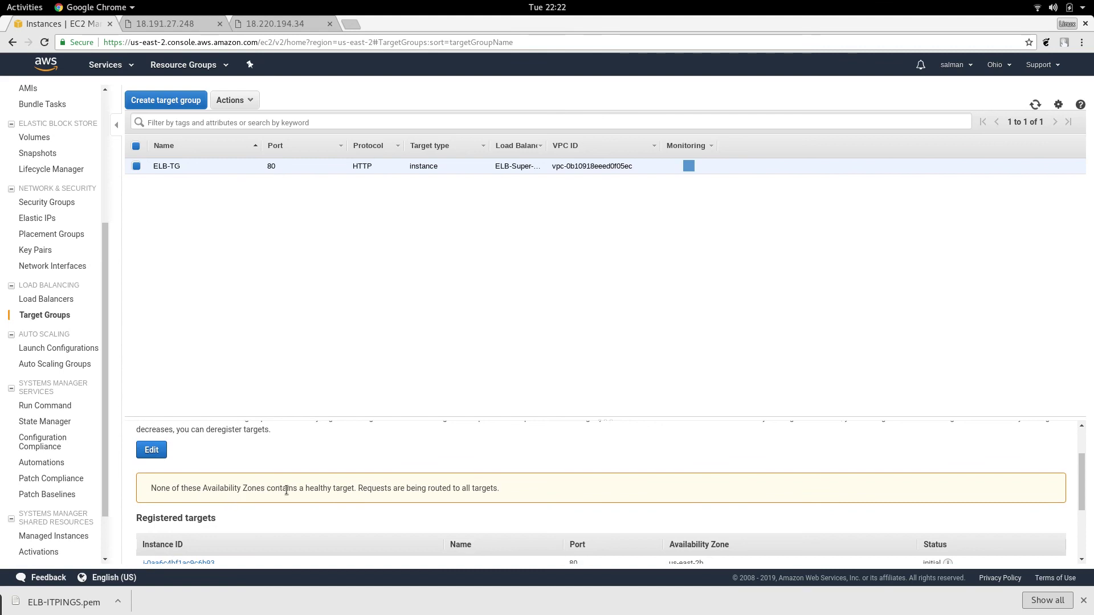
scroll(467, 489, "down", 2)
mouse_move(937, 512)
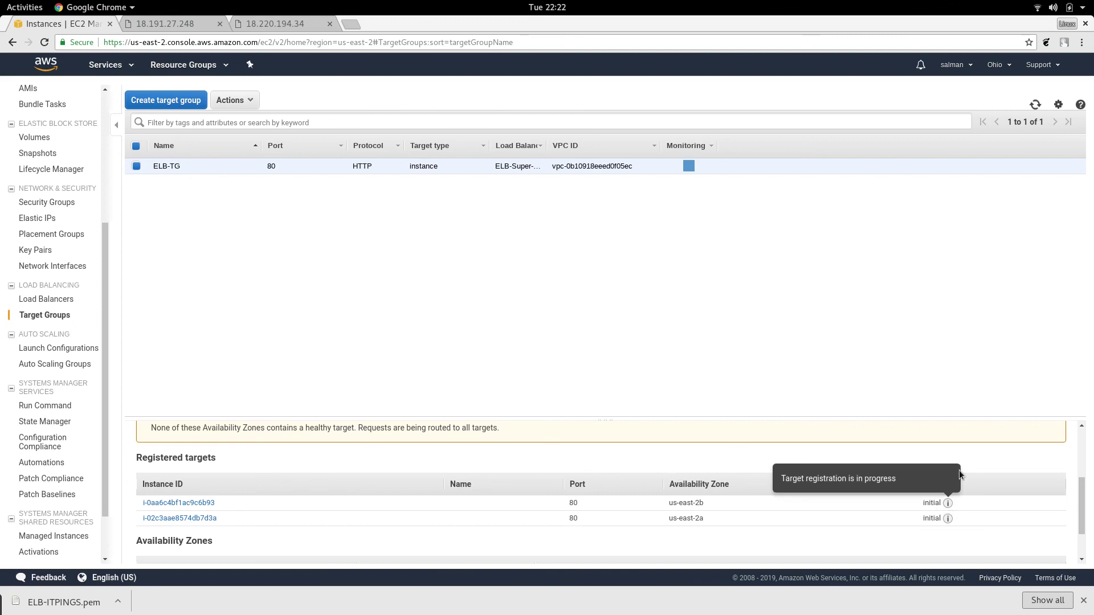
scroll(986, 465, "down", 1)
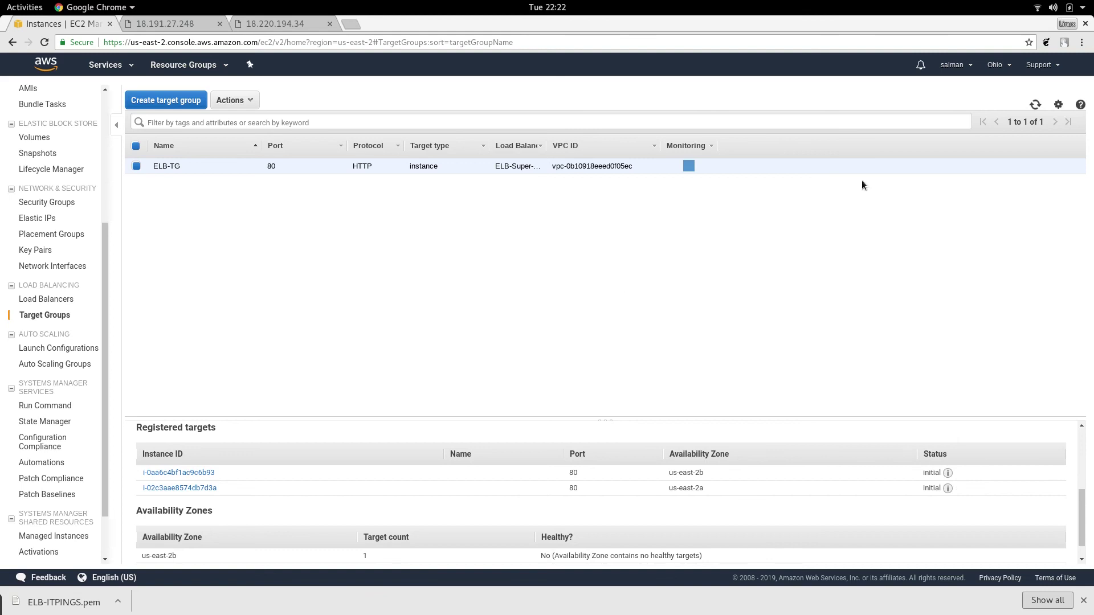
- Refresh the target groups list and recheck the registration status of the ELB-TG targets
left_click(1033, 106)
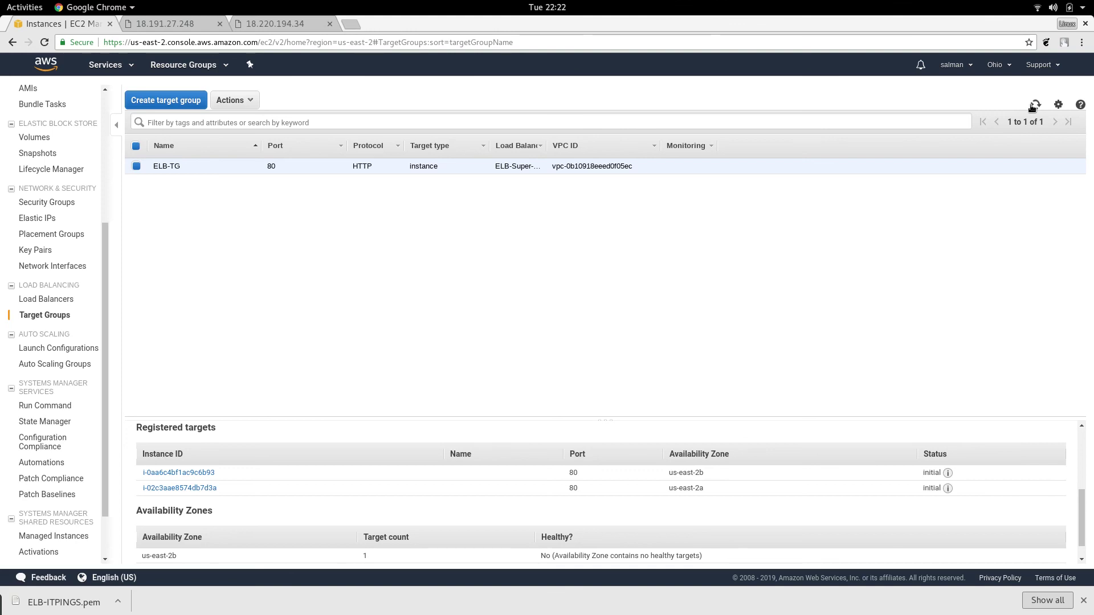
left_click(1033, 106)
mouse_move(948, 480)
- Open the copied DNS name elb-super-balancer-124655693.us-east-2.elb.amazonaws.com in a new browser tab
left_click(352, 24)
right_click(354, 40)
left_click(381, 102)
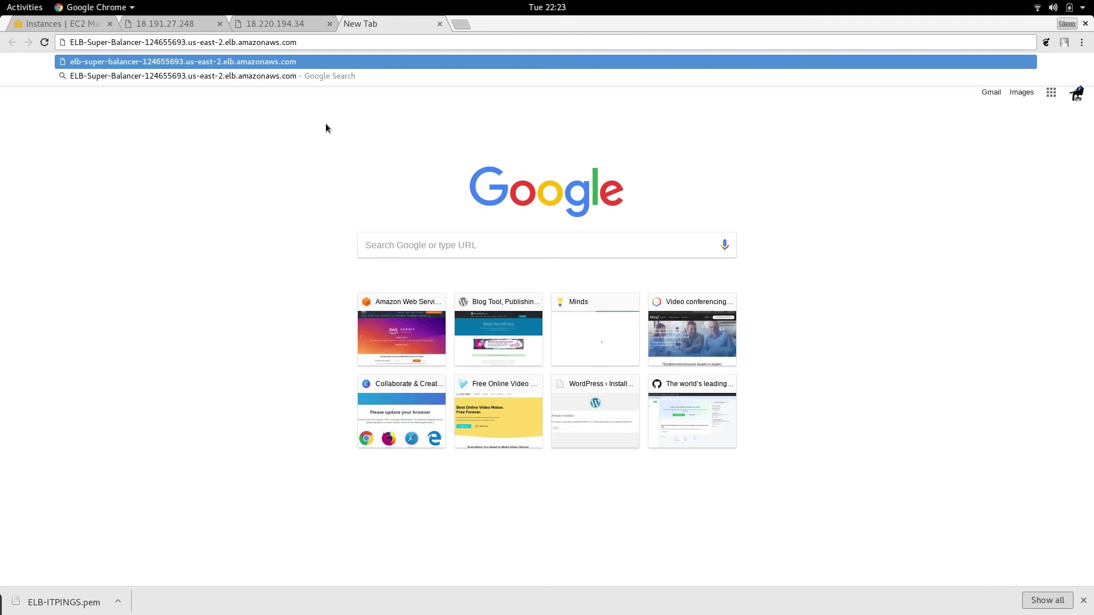
key("Return")
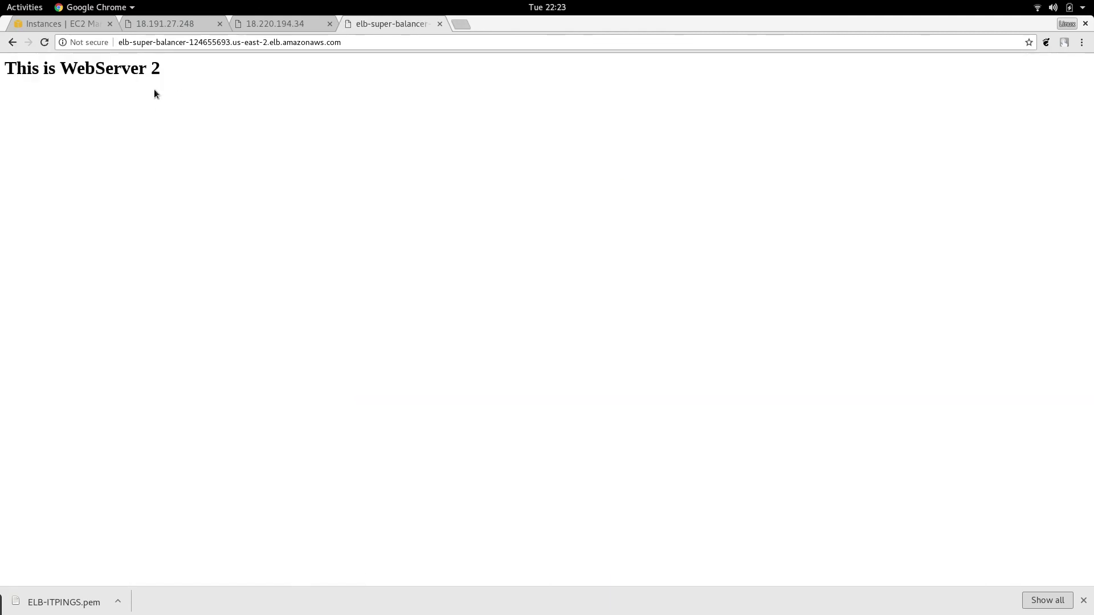
- Reload the load balancer's web page repeatedly to check which web server answers each request
left_click(45, 42)
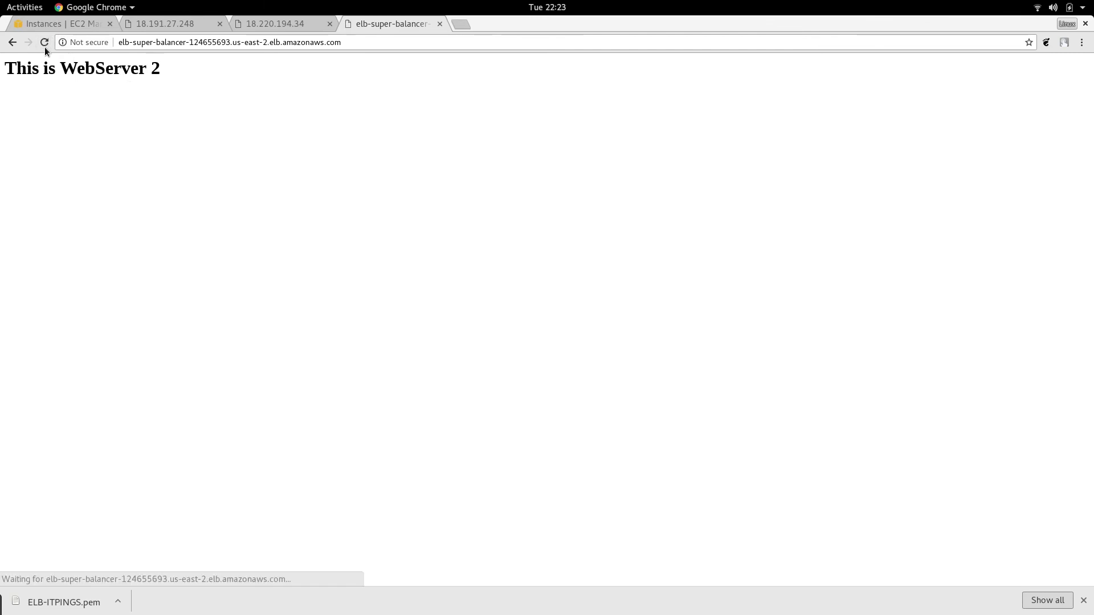
left_click(45, 42)
left_click(45, 42)
left_click(45, 42)
left_click(48, 42)
left_click(49, 43)
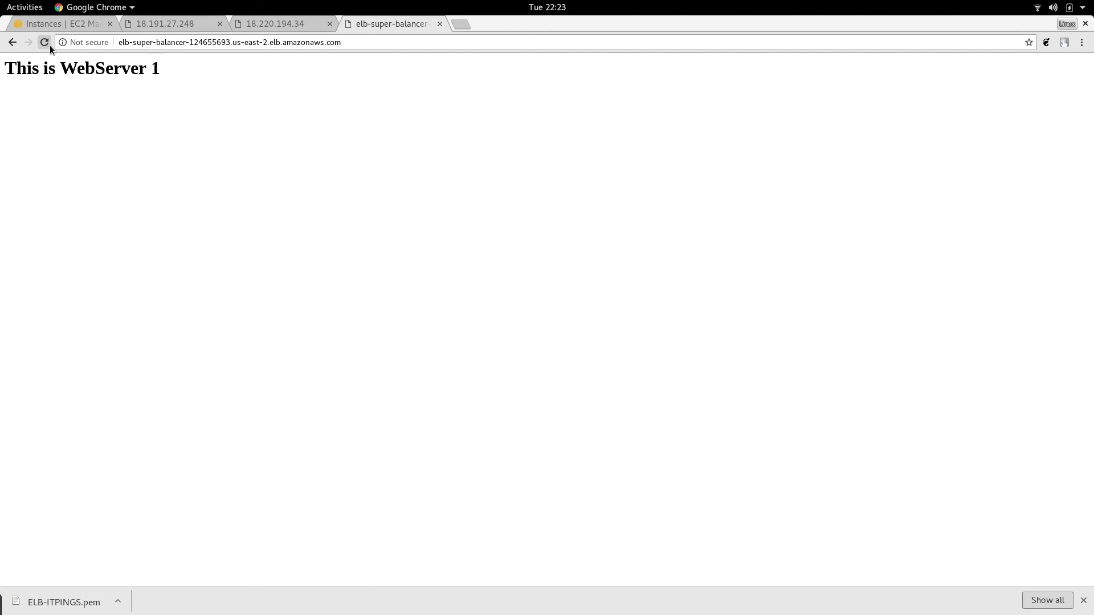
left_click(45, 42)
left_click(45, 42)
left_click(45, 43)
left_click(44, 43)
left_click(44, 42)
left_click(44, 42)
left_click(45, 43)
left_click(45, 43)
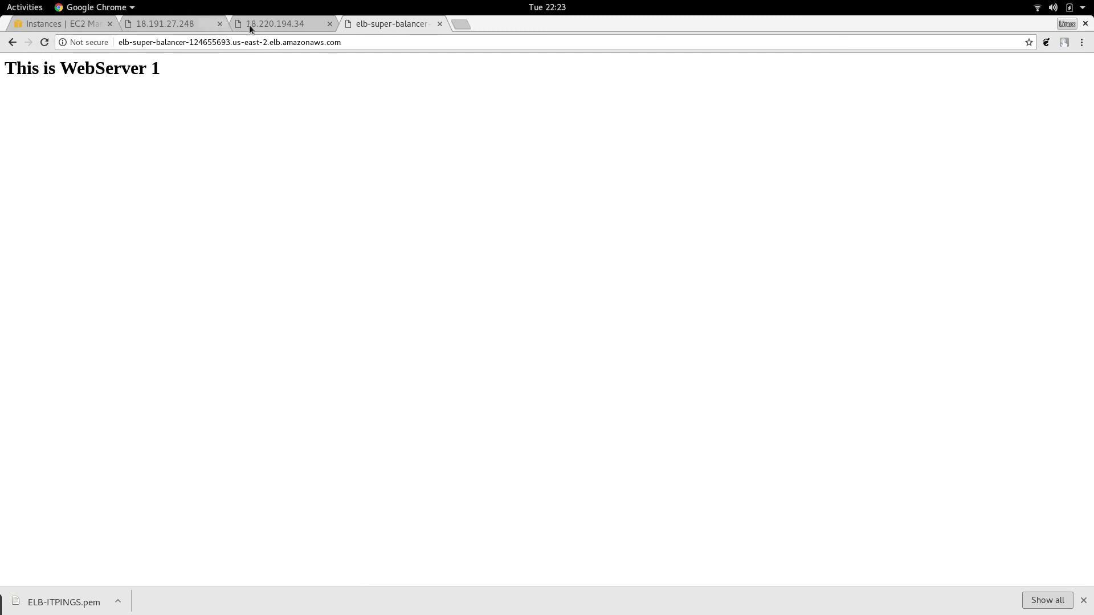
- Return to the EC2 console's target groups, refresh the list, and check the health of the ELB-TG targets and availability zones
left_click(68, 25)
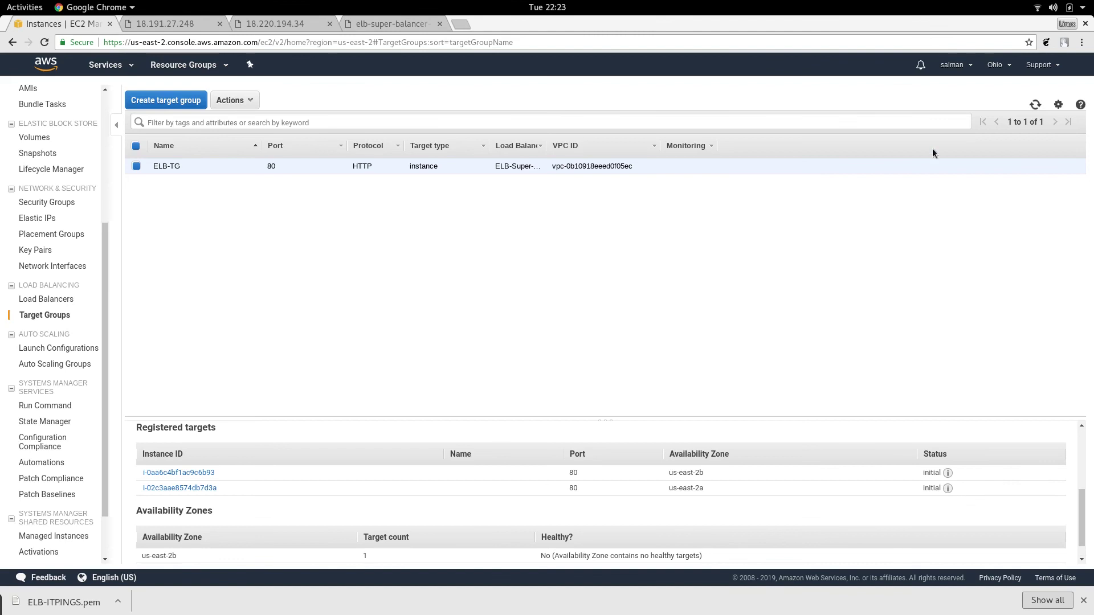
left_click(1035, 104)
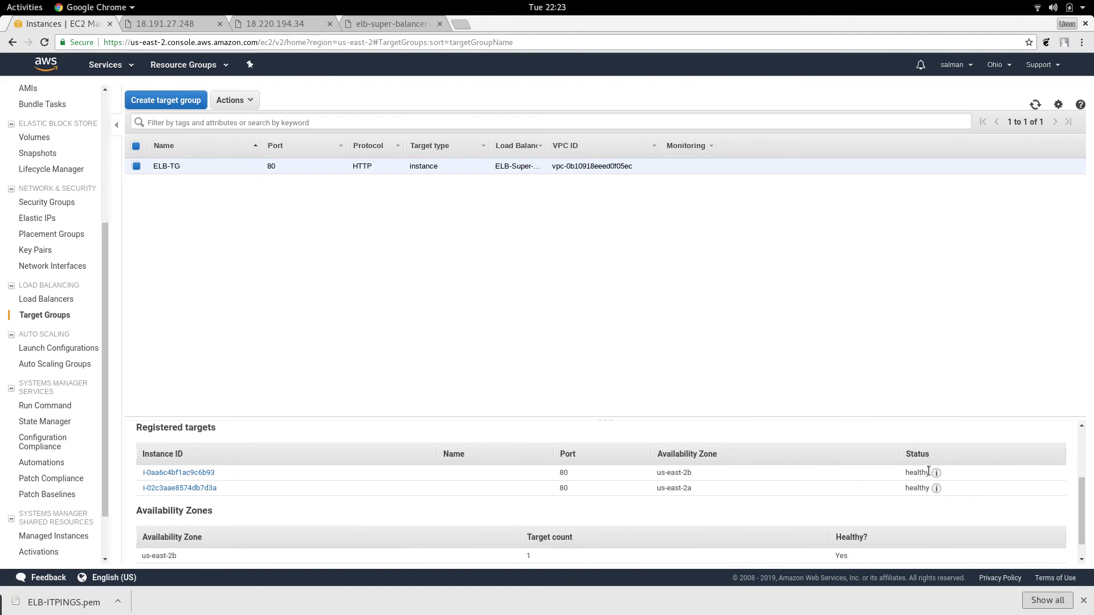
scroll(847, 481, "down", 1)
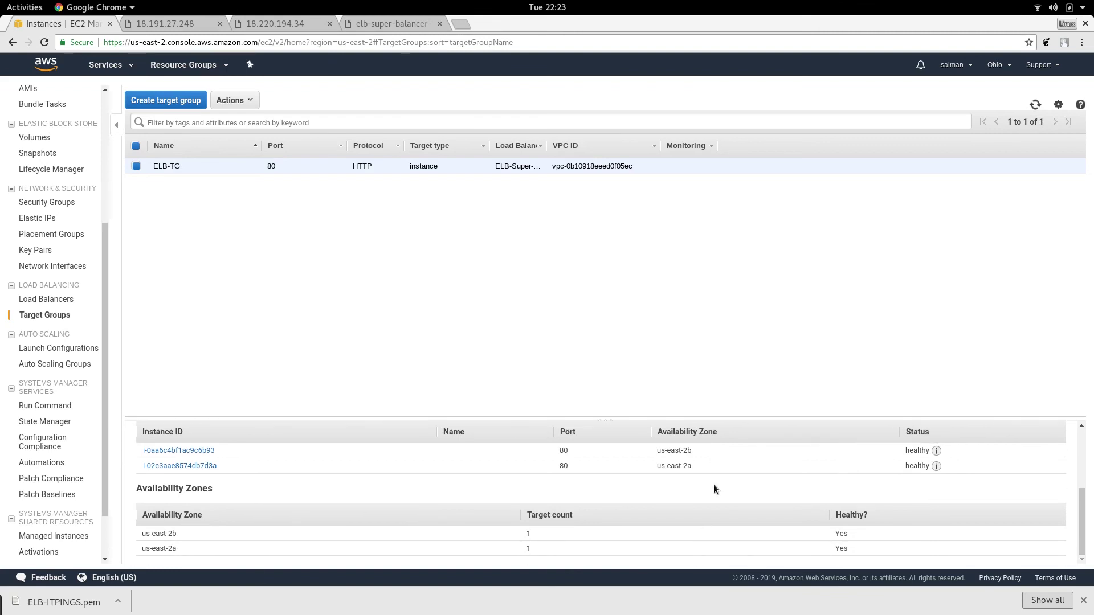
scroll(574, 473, "up", 4)
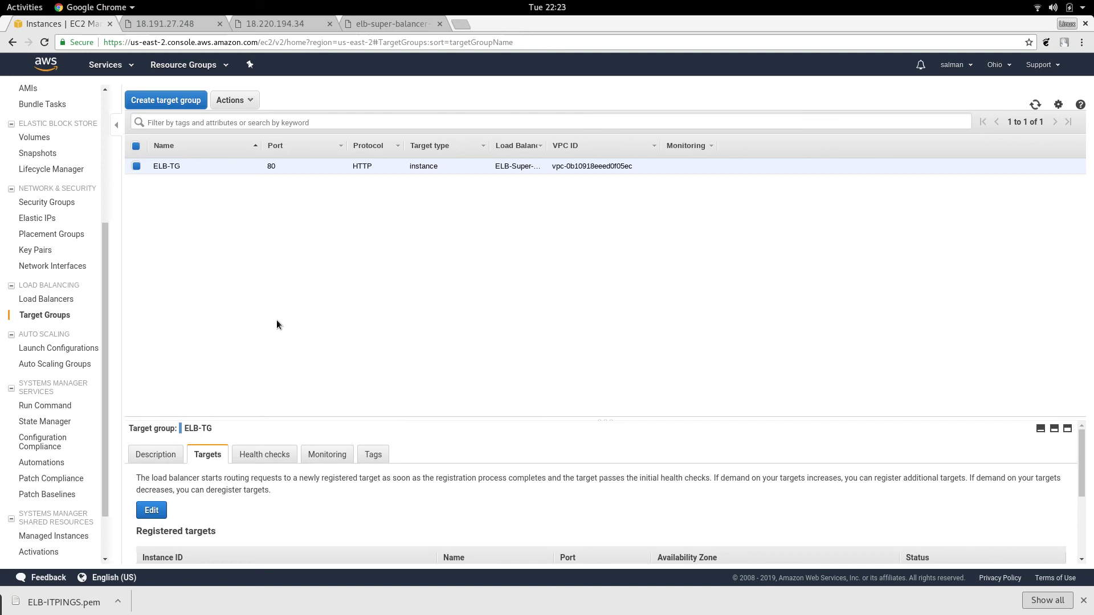